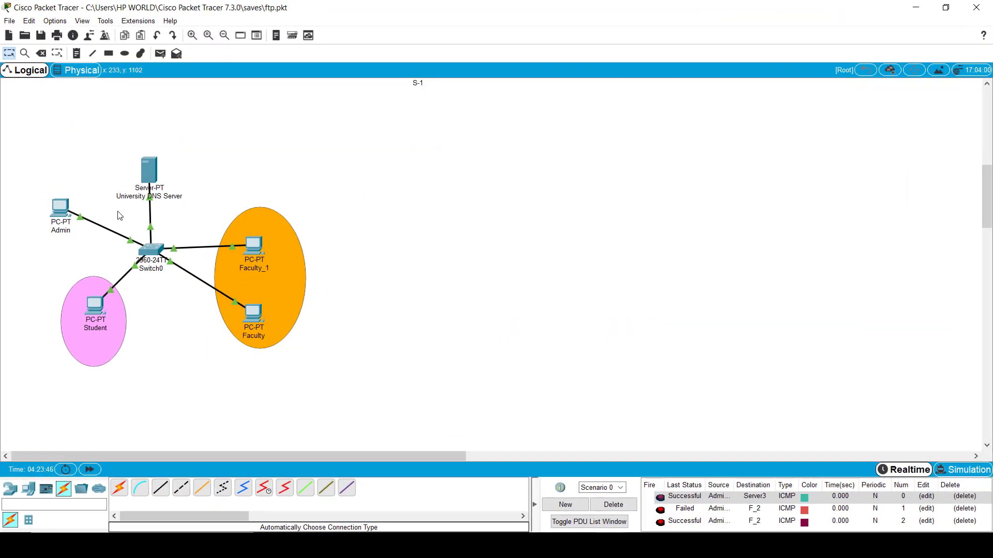
Step: Assign the Student PC the static IP address 192.168.1.2 with the default subnet mask
left_click(99, 303)
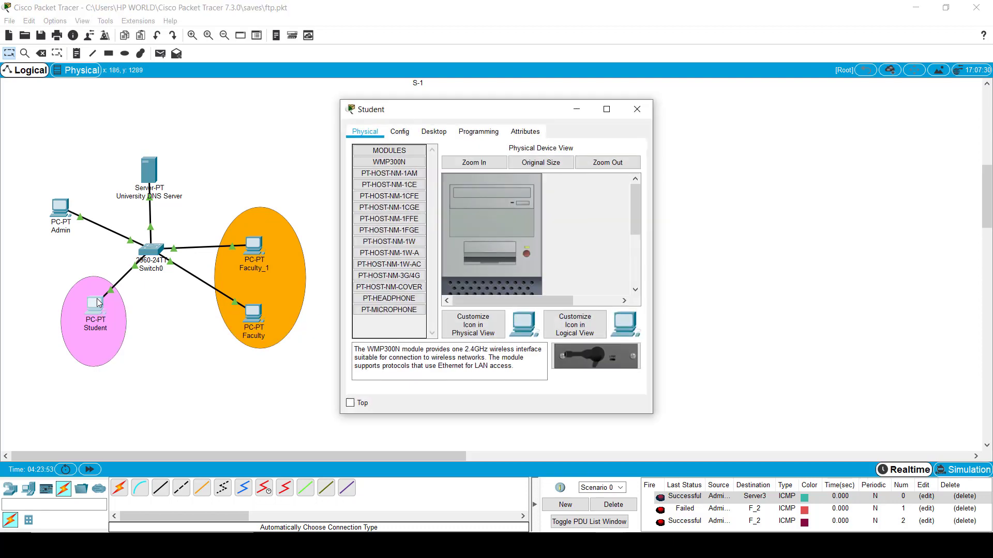
left_click(432, 132)
left_click(362, 180)
left_click(452, 207)
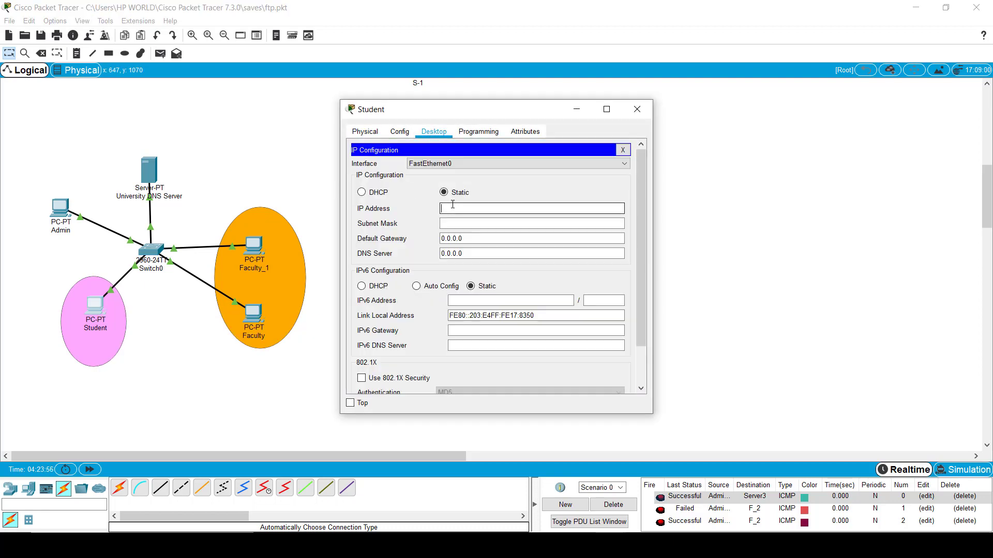
type("192.168.1.2")
key("Tab")
left_click(637, 109)
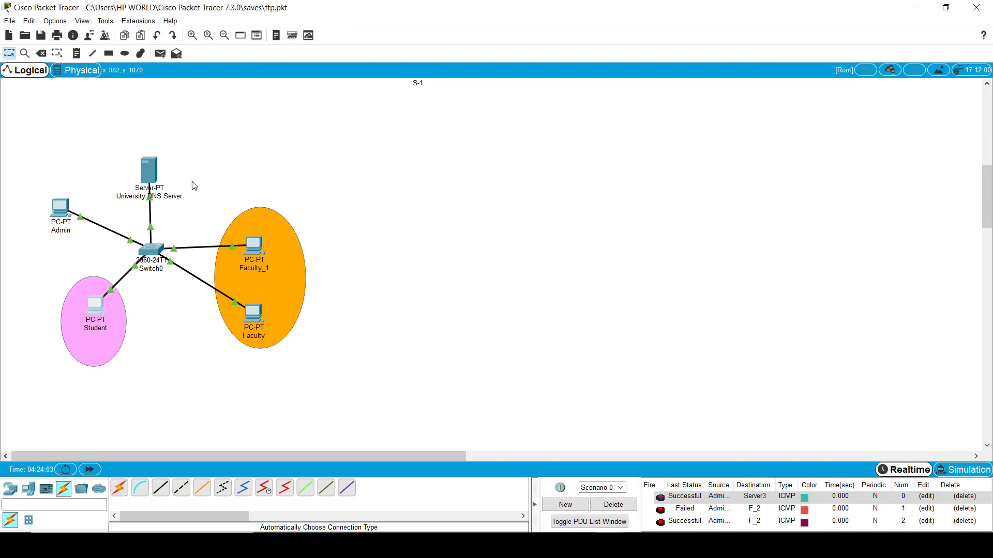
Step: Assign the Admin PC the static IP address 192.168.1.1 with subnet mask 255.255.255.0
left_click(61, 208)
left_click(433, 131)
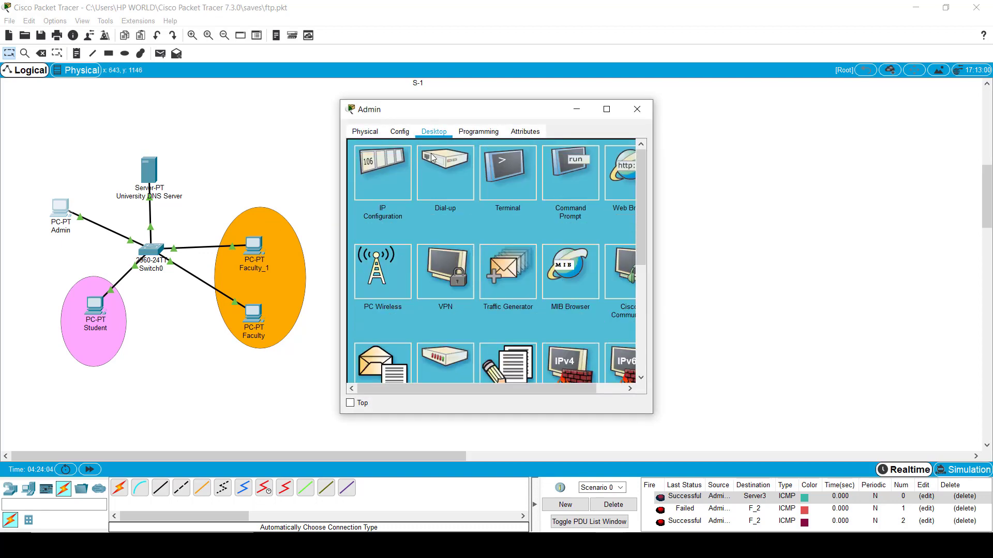
left_click(398, 184)
left_click(455, 209)
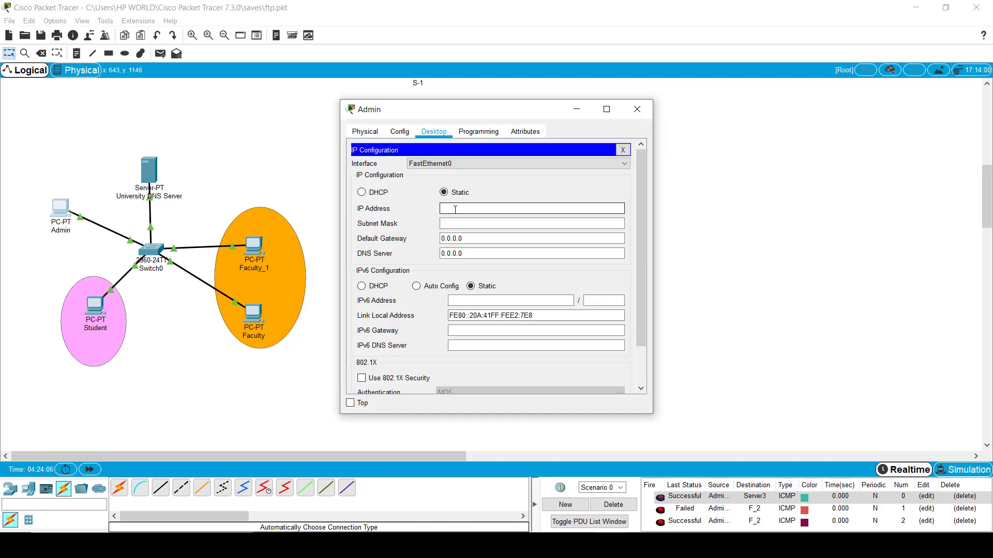
type("192.168.1.1")
key("Tab")
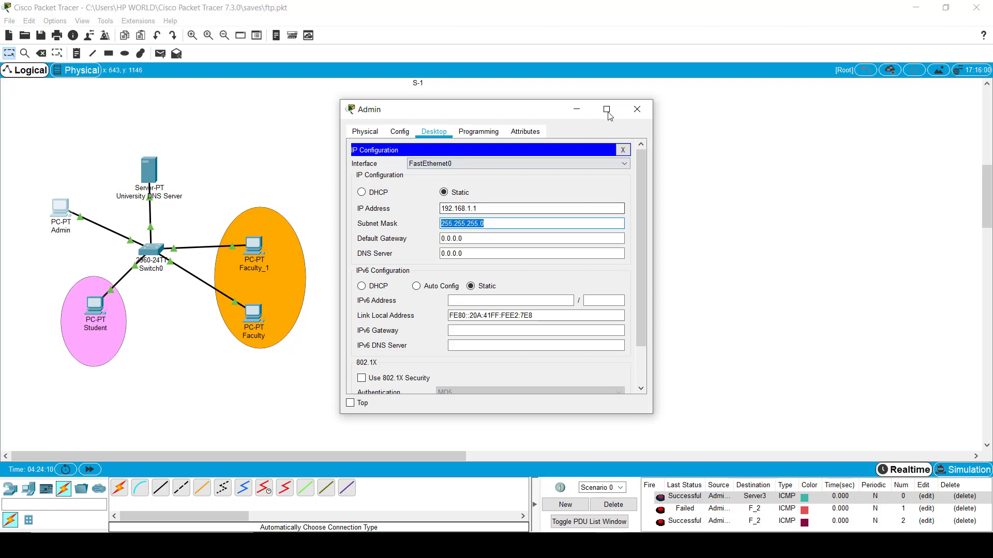
left_click(637, 110)
Step: Assign the Faculty PC the static IP address 192.168.1.3 with subnet mask 255.255.255.0
left_click(266, 246)
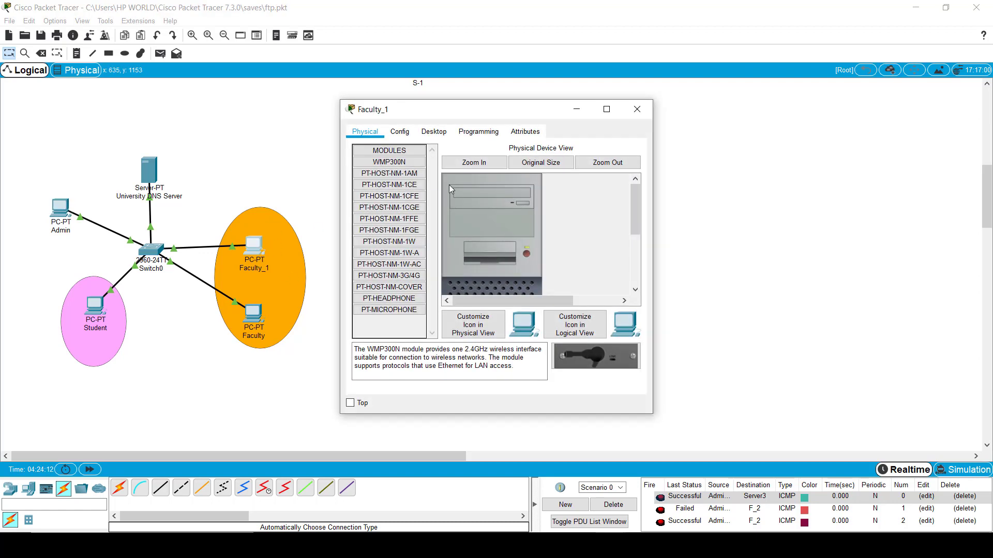
left_click(255, 316)
left_click(428, 132)
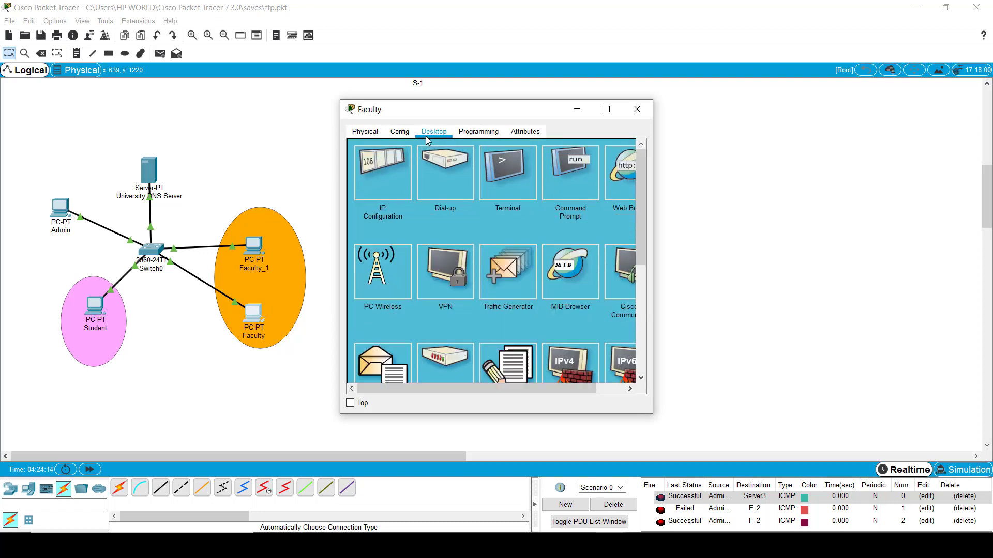
left_click(388, 173)
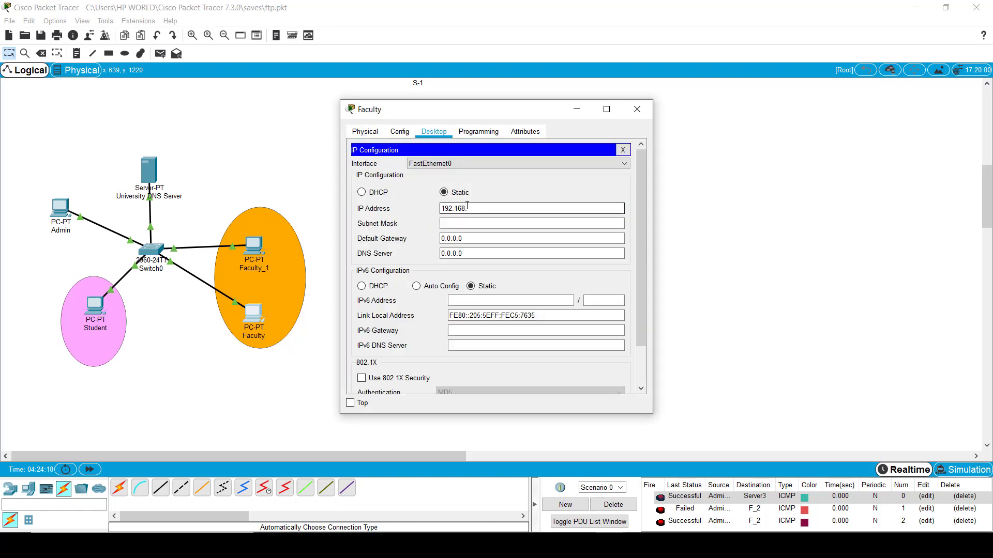
left_click(467, 206)
type("192.168.1.3")
key("Tab")
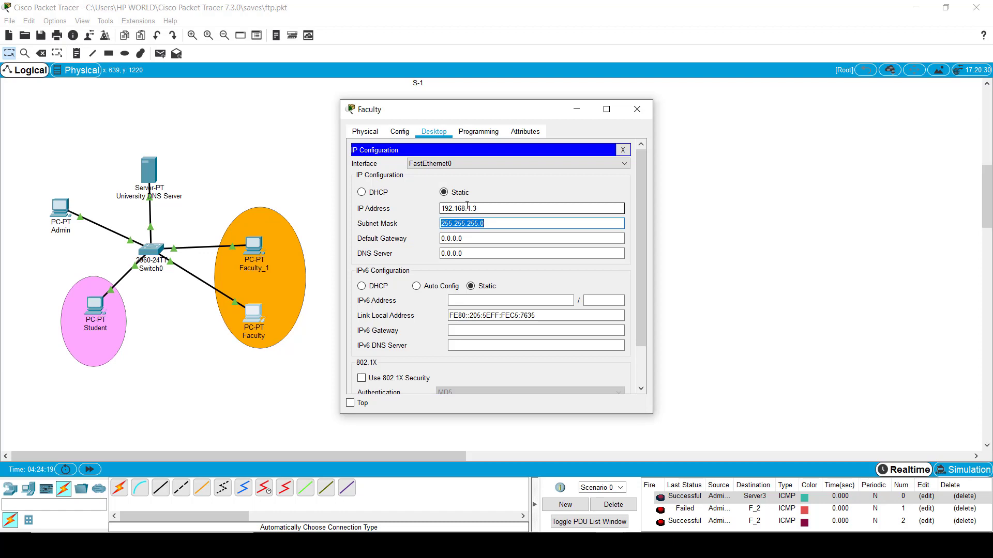
left_click(639, 109)
Step: Assign the Faculty_1 PC the static IP address 192.168.1.4 with subnet mask 255.255.255.0
left_click(259, 247)
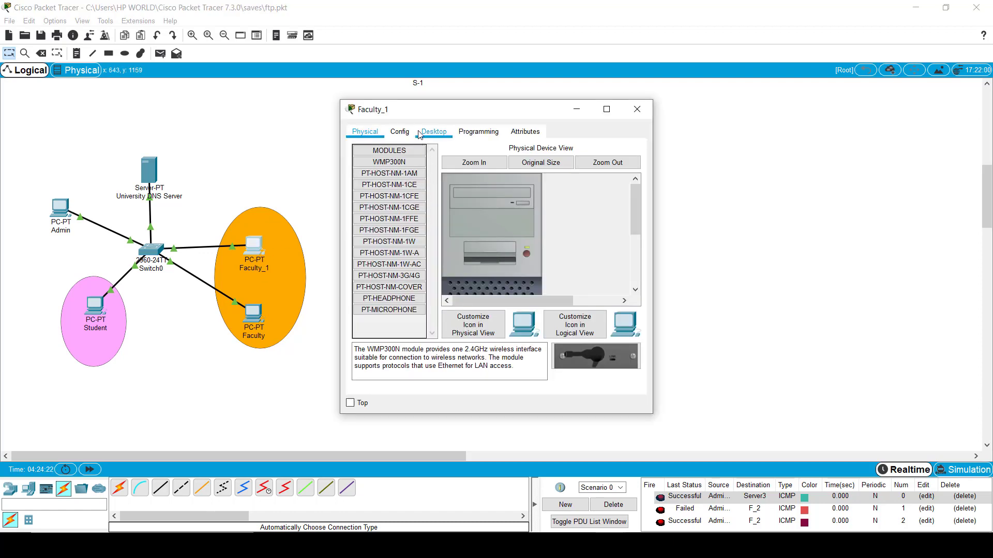
left_click(432, 132)
left_click(388, 179)
left_click(456, 209)
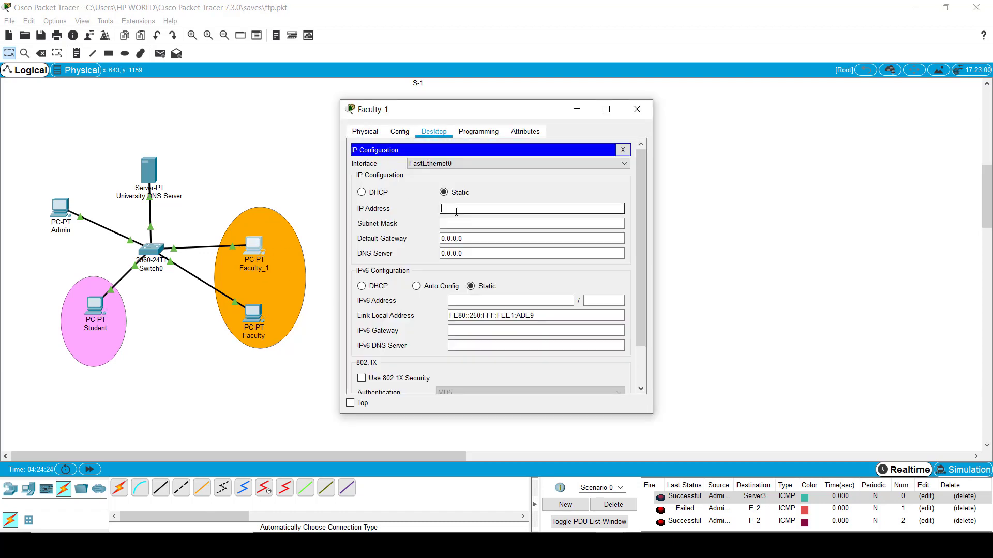
type("192.168.1.4")
key("Tab")
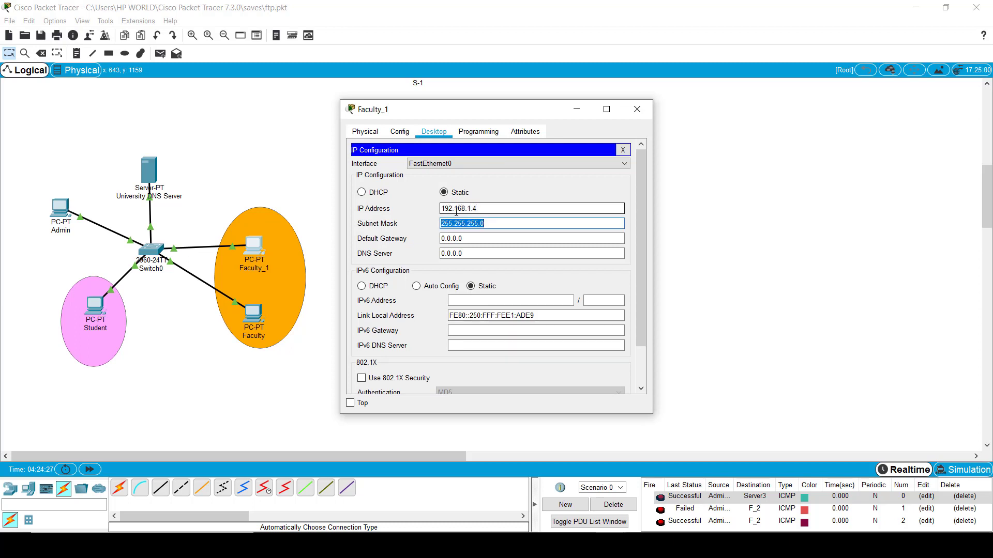
left_click(637, 108)
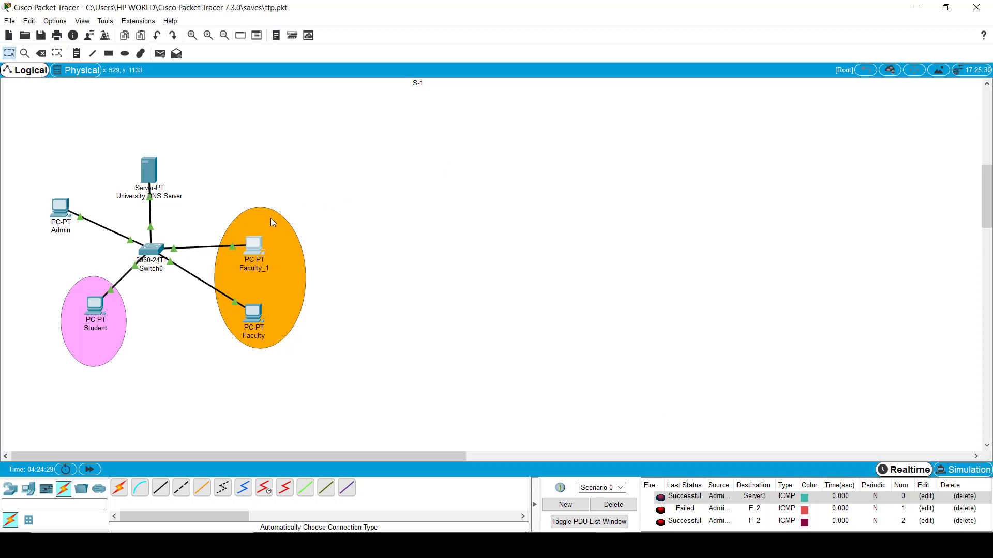
Step: Turn on the DNS service on the University DNS Server
left_click(155, 173)
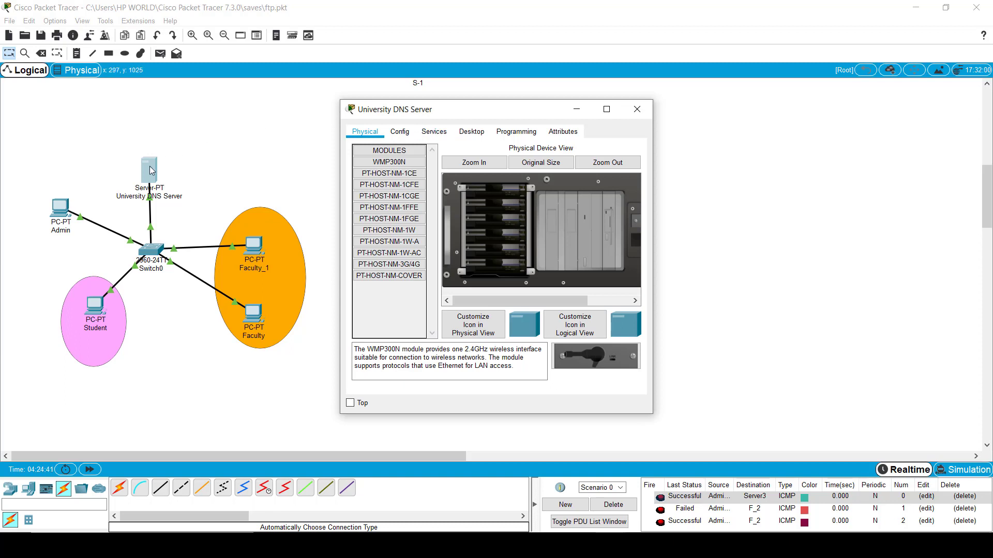
left_click(441, 136)
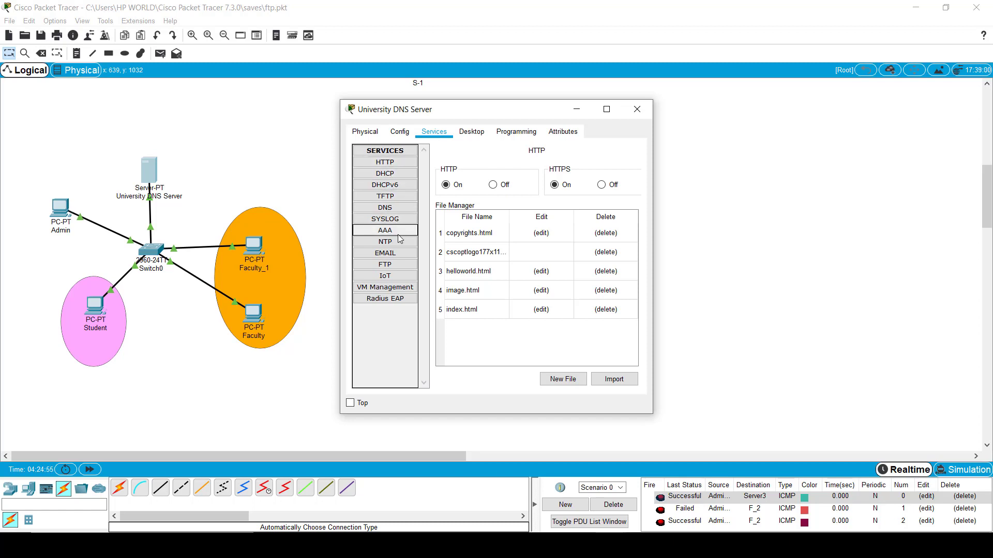
left_click(397, 209)
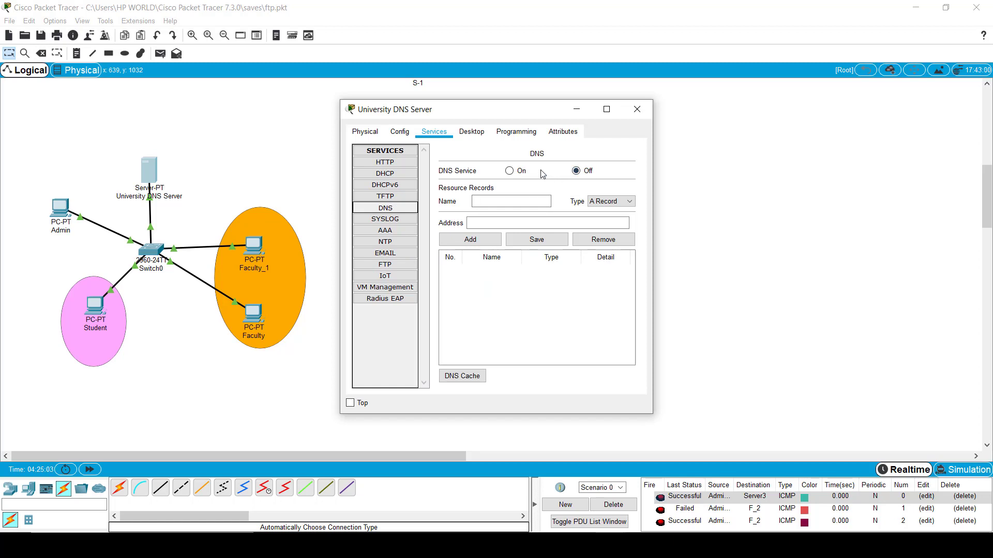
left_click(509, 171)
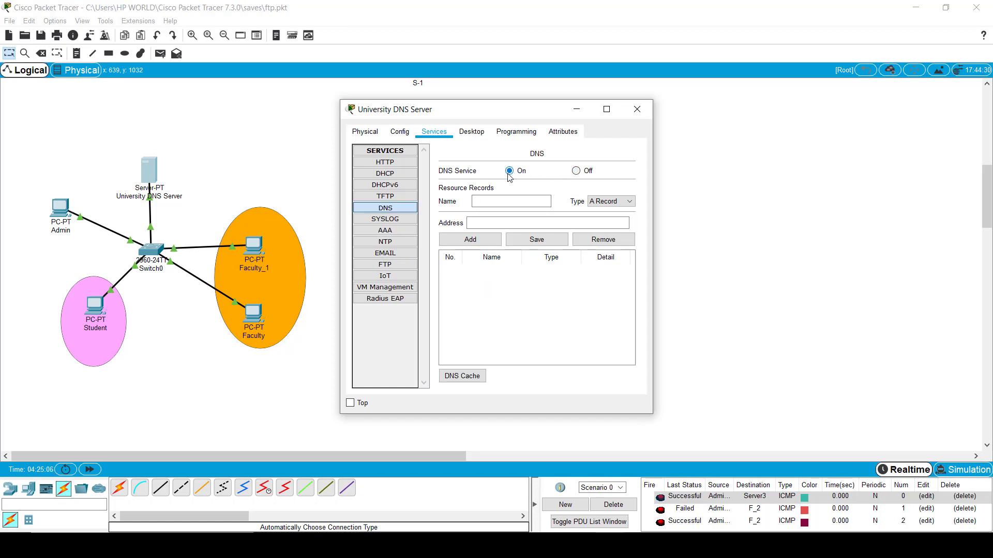
Step: Set the server's FastEthernet0 IP address to 192.168.1.5 with subnet mask 255.255.255.0, and return to its DNS service settings
left_click(403, 132)
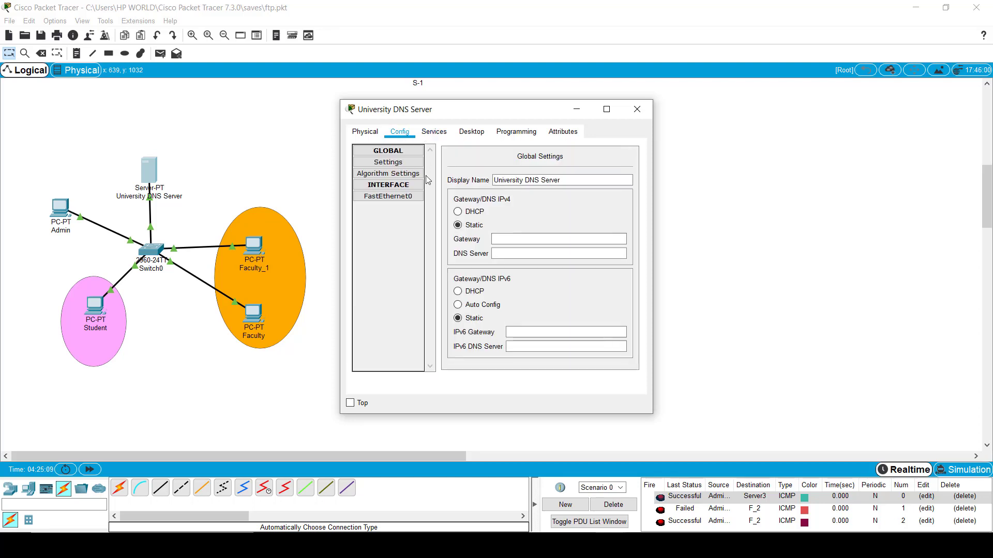
left_click(405, 196)
left_click(551, 240)
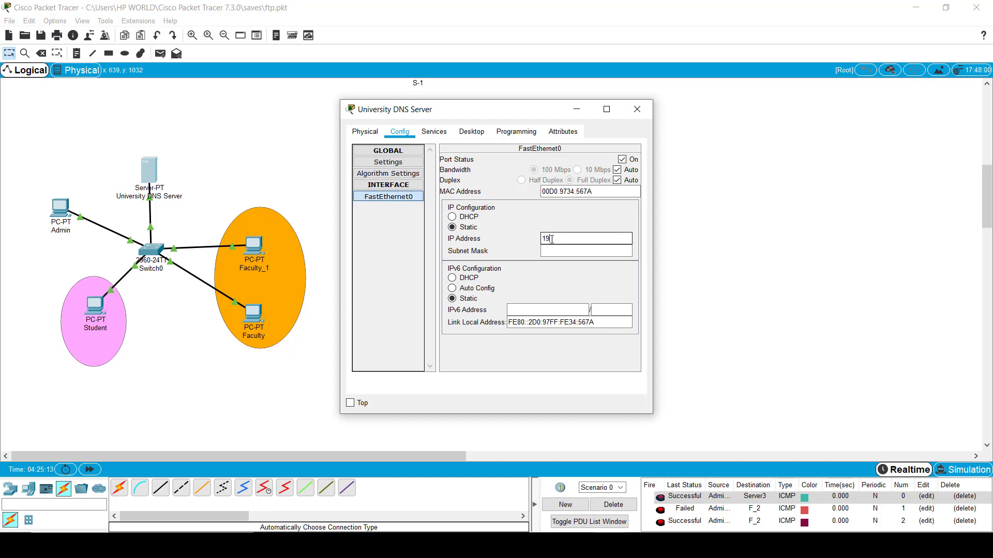
type("192.168.1.5")
key("Tab")
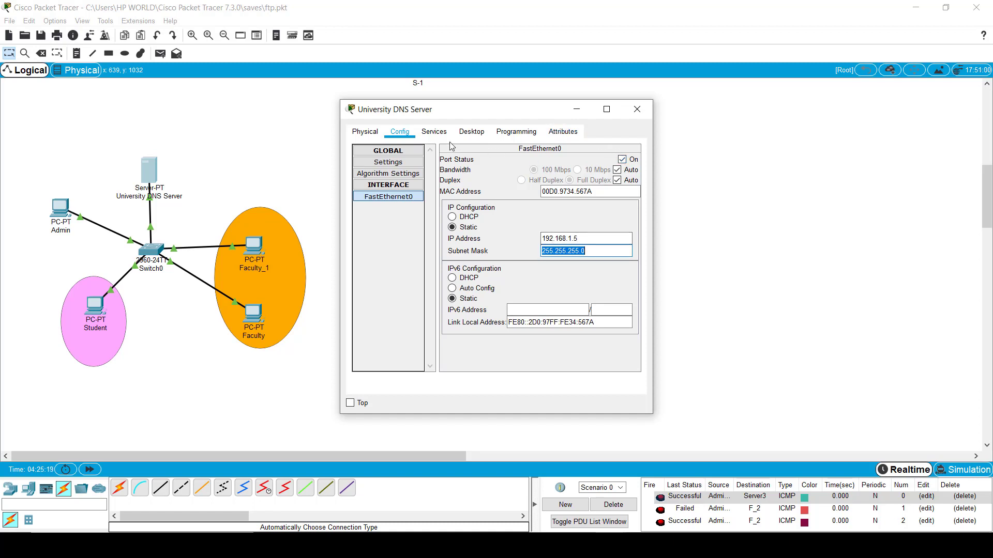
left_click(436, 133)
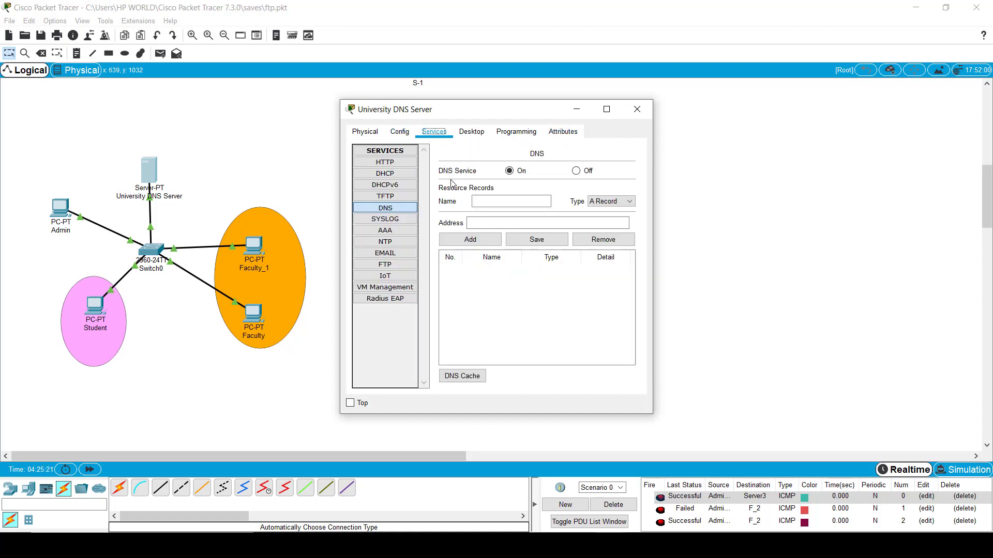
left_click(489, 200)
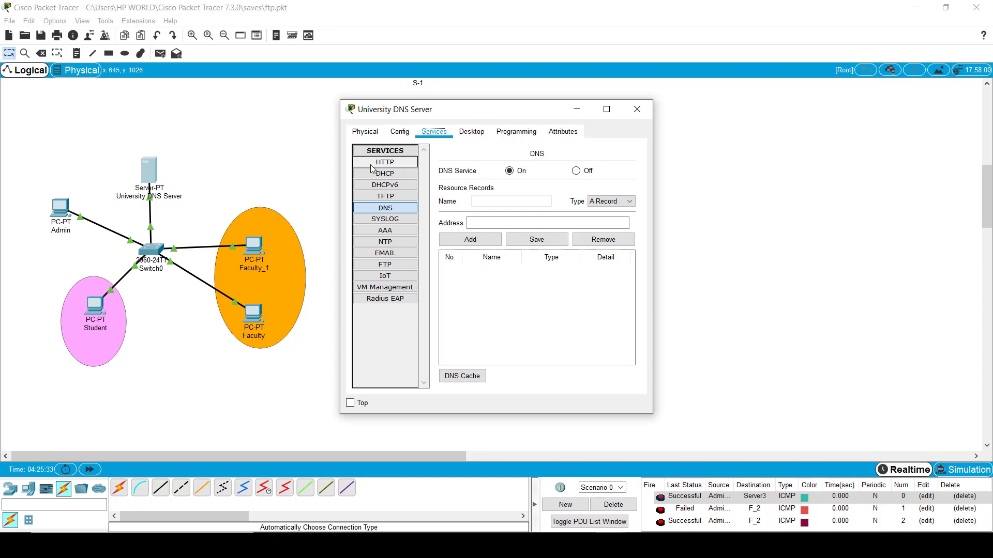
Step: Open the Text Editor on the University DNS Server with an empty document ready for input
left_click(472, 133)
scroll(471, 201, "down", 2)
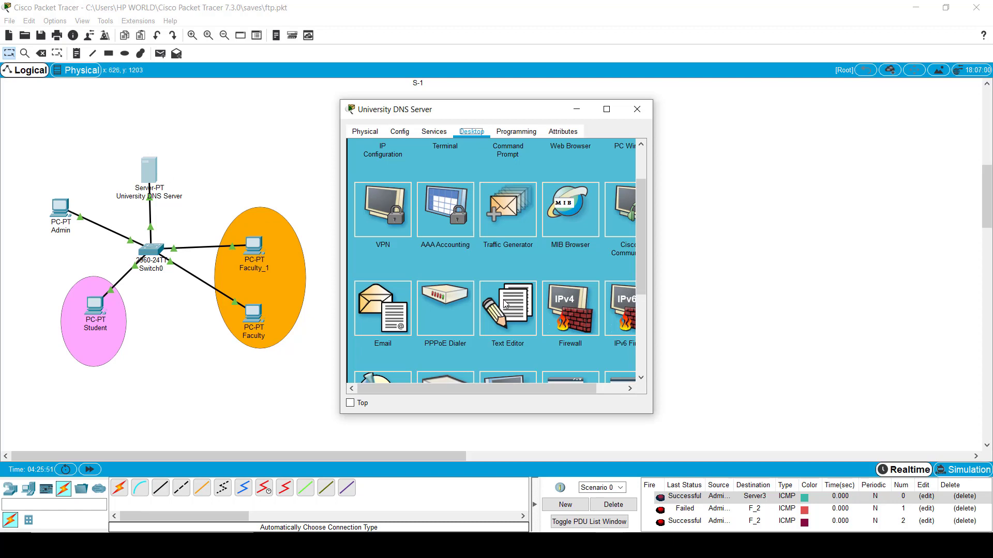
scroll(510, 290, "down", 1)
scroll(510, 289, "up", 2)
left_click(517, 348)
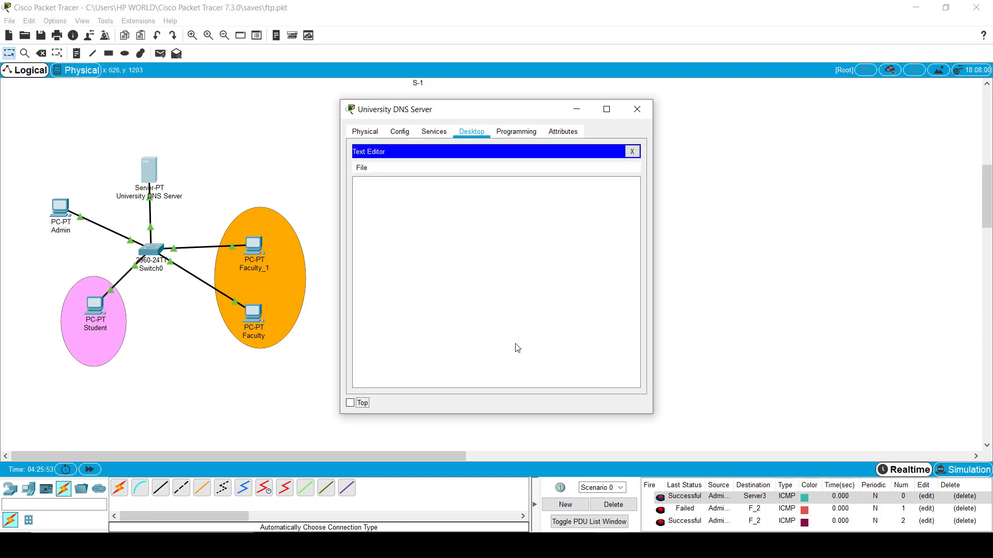
left_click(416, 200)
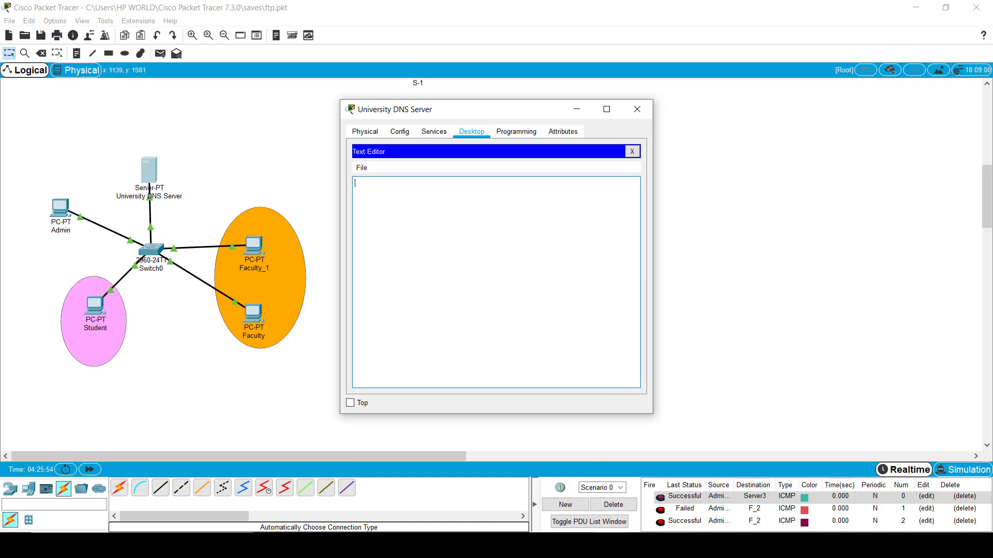
Step: Switch to Notepad++, copy the full HTML code of index.html, and paste it into the server's Text Editor in Packet Tracer
left_click(667, 546)
left_click_drag(246, 181, 41, 63)
key("ctrl+c")
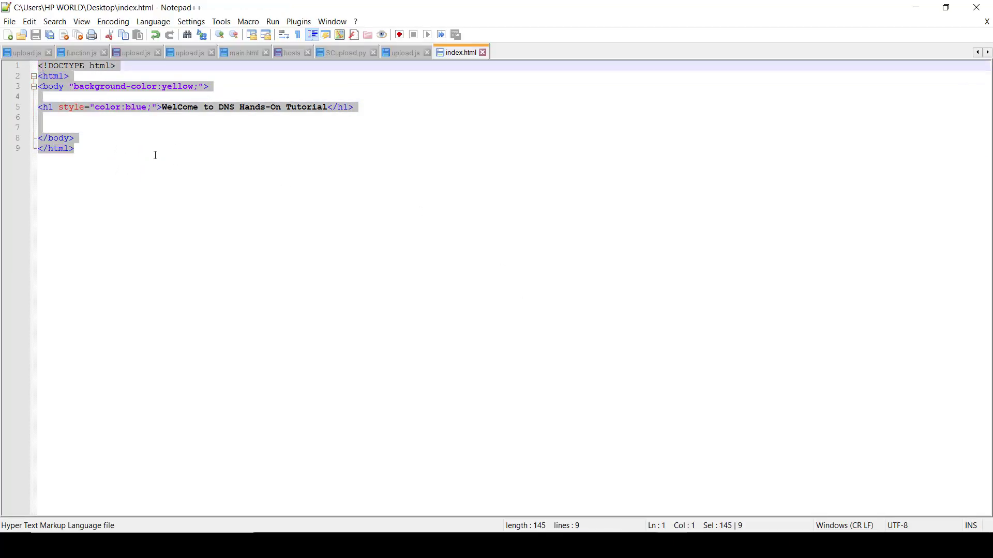
left_click(916, 8)
left_click(386, 213)
key("ctrl+v")
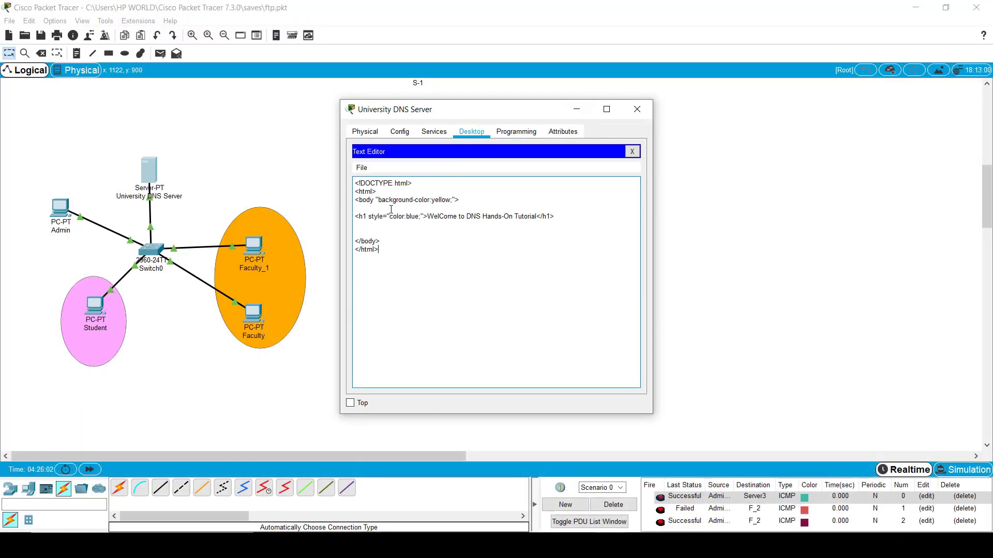
Step: Save the pasted HTML document on the server as index.html
key("ctrl+s")
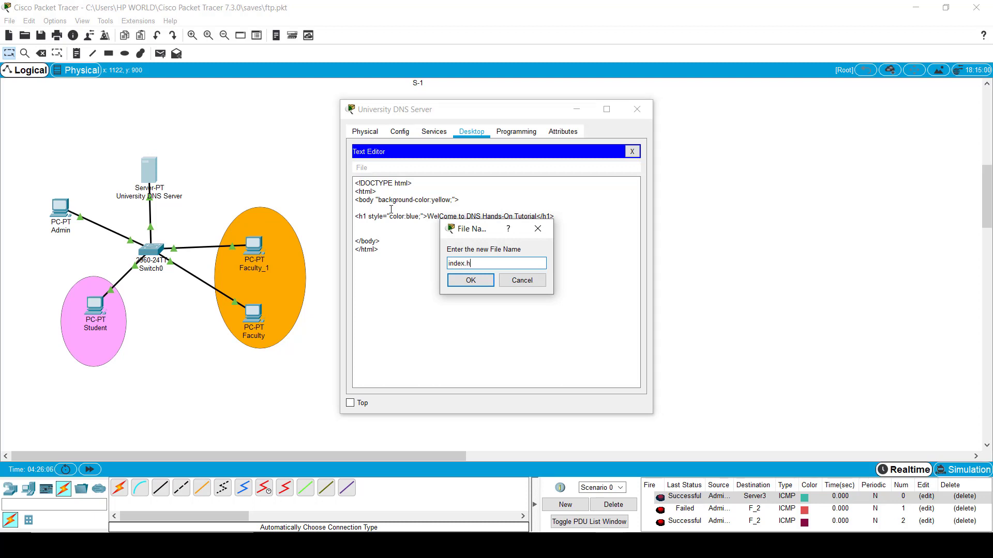
type("index.html")
key("Return")
Step: Replace the code of index.html in the server's HTTP service with the copied DNS tutorial page and save it, overwriting the existing file
left_click(442, 135)
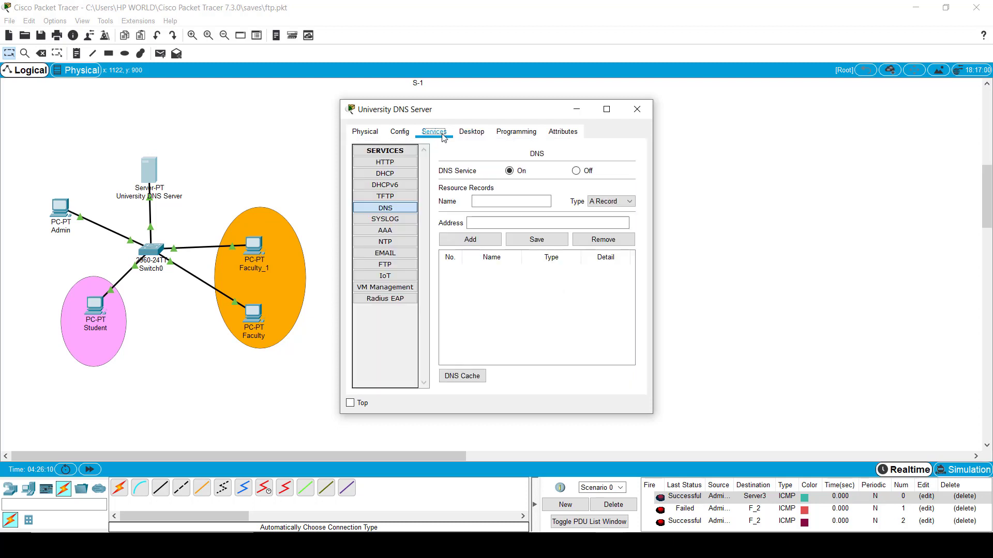
left_click(406, 162)
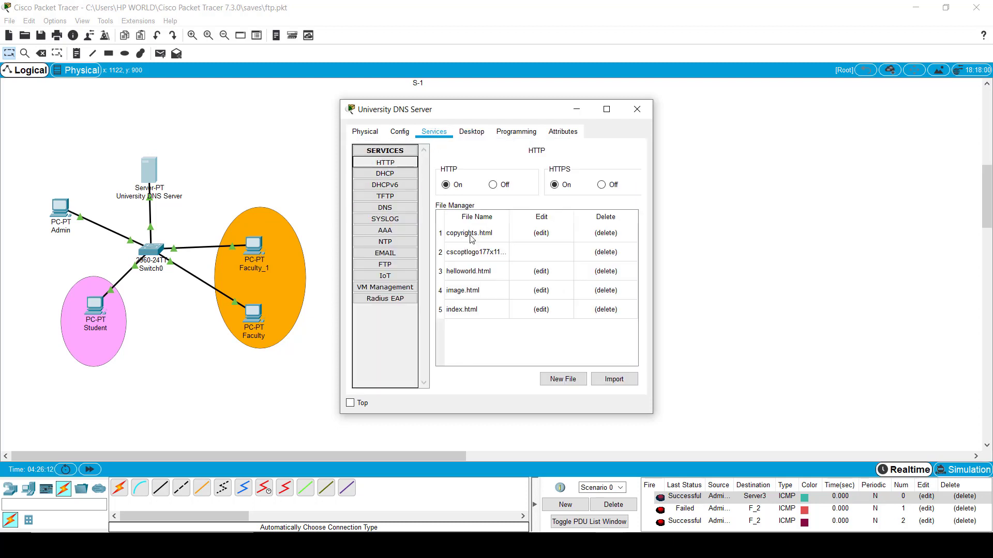
left_click(476, 309)
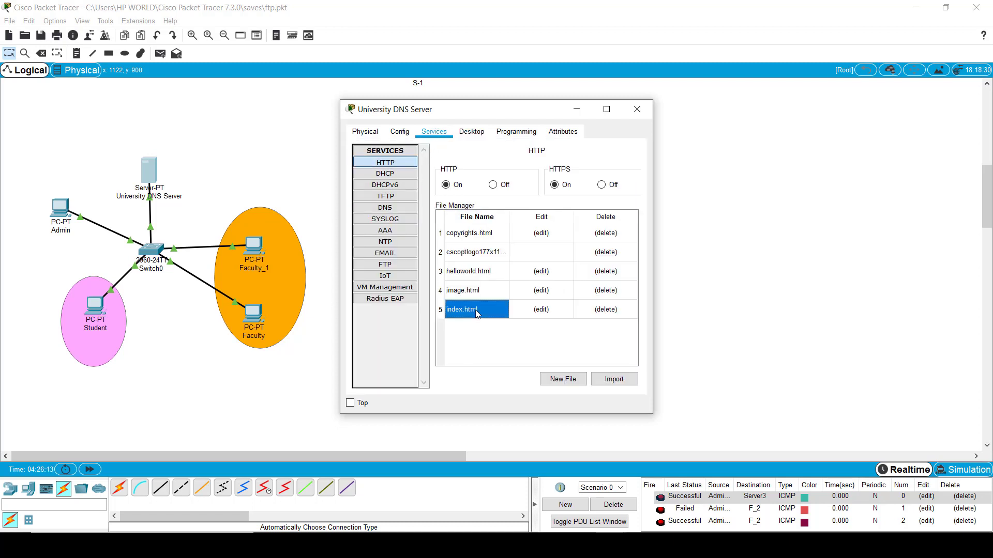
left_click(540, 310)
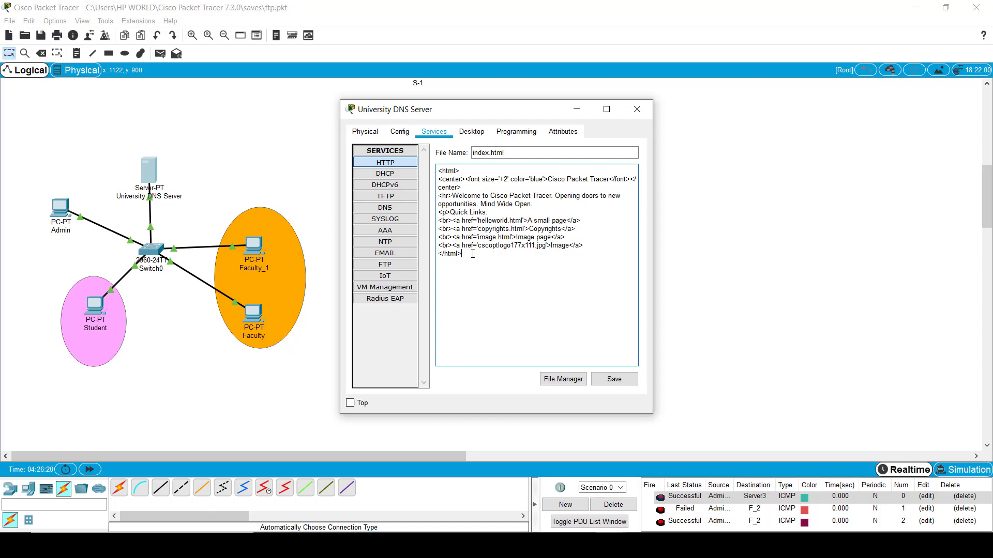
left_click_drag(473, 254, 436, 155)
key("ctrl+v")
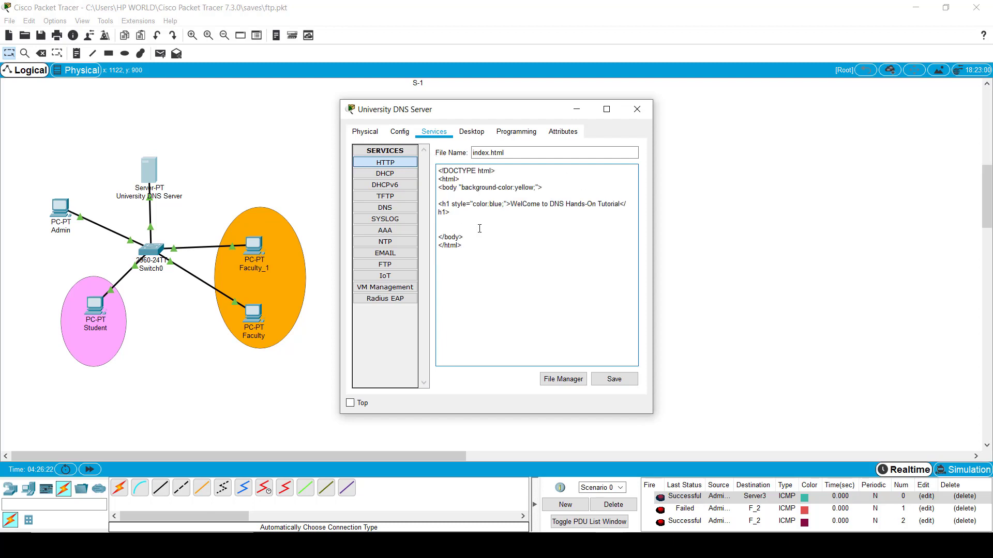
left_click(612, 383)
left_click(532, 283)
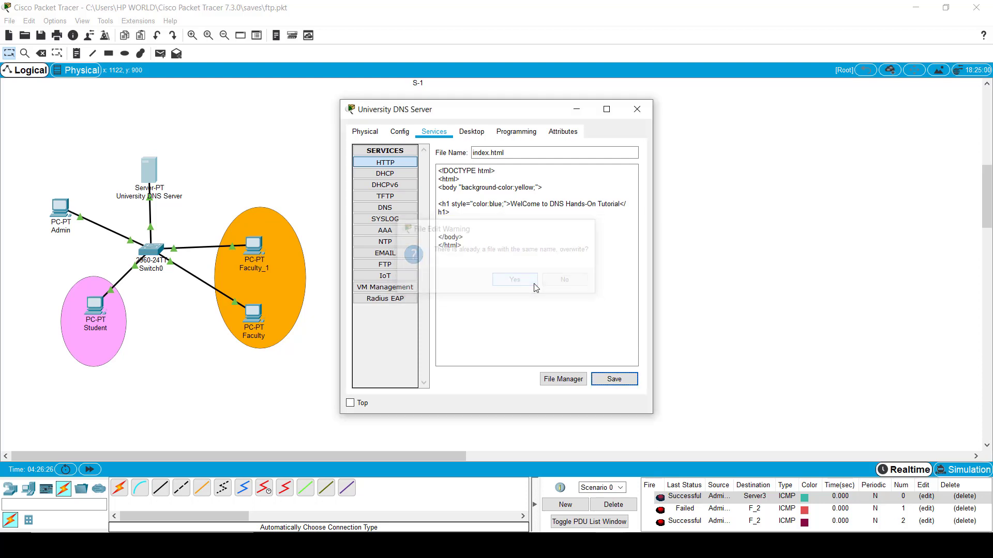
Step: Review the HTTP service's web files and check that the DNS service is on for the University DNS Server
left_click(393, 163)
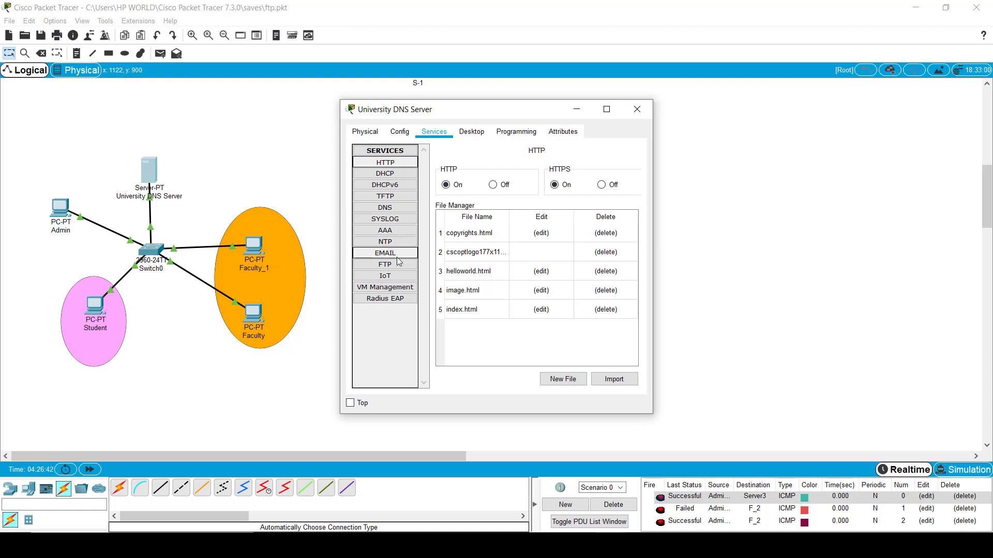
left_click(383, 207)
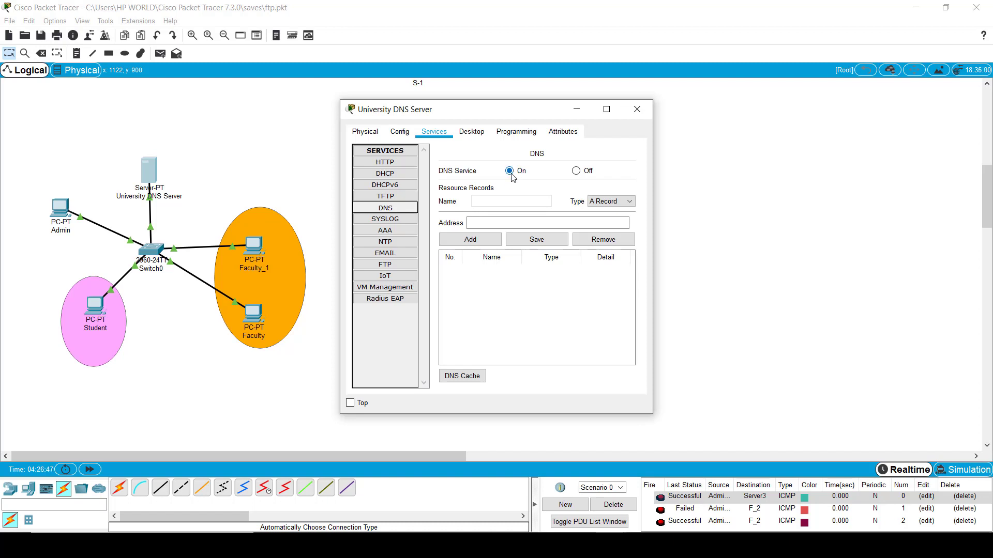
left_click(401, 169)
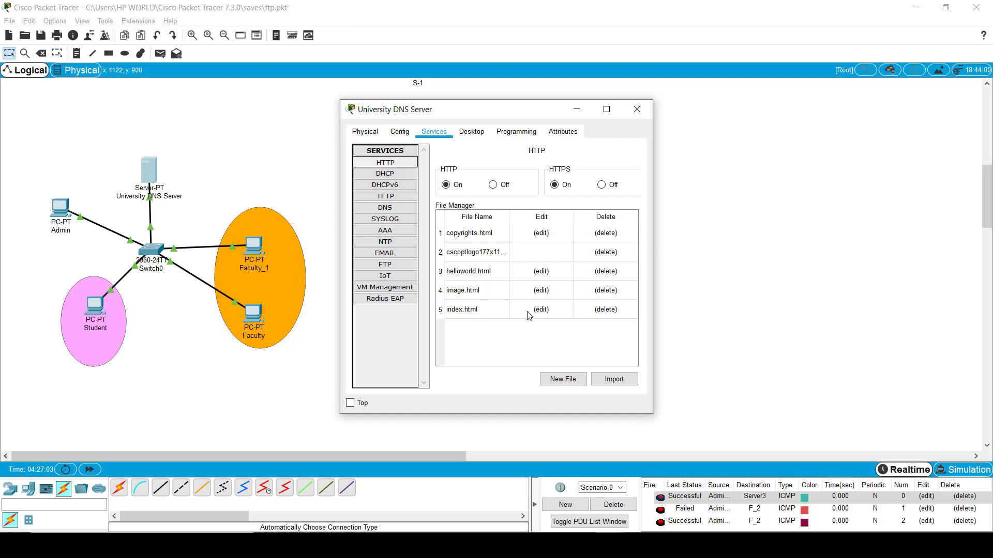
left_click(396, 209)
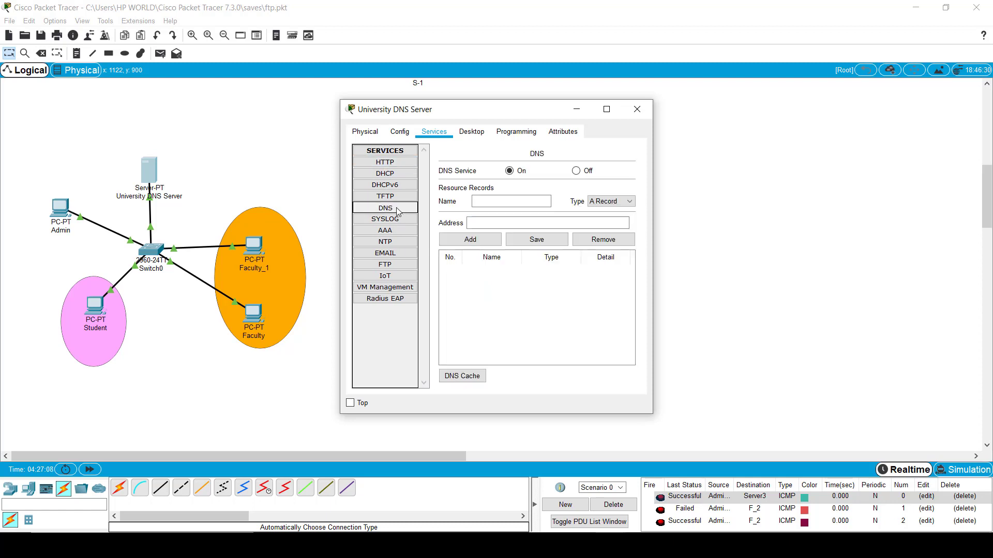
left_click(491, 203)
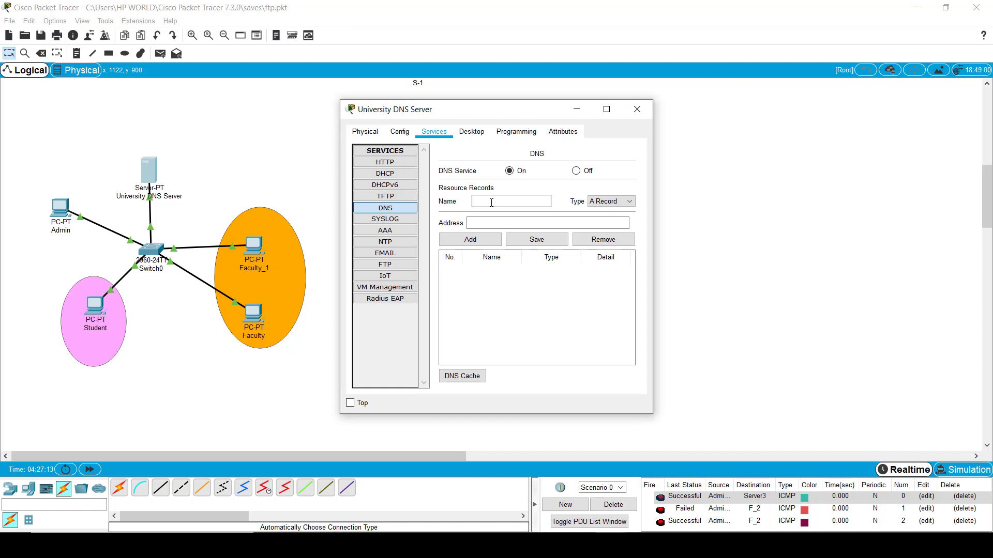
type("www.xyz.com")
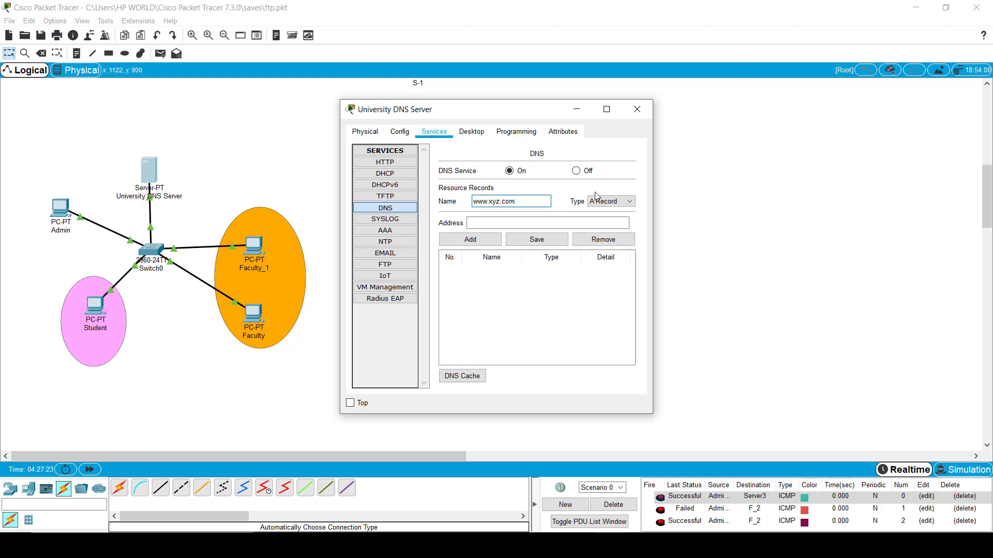
left_click_drag(512, 204, 492, 202)
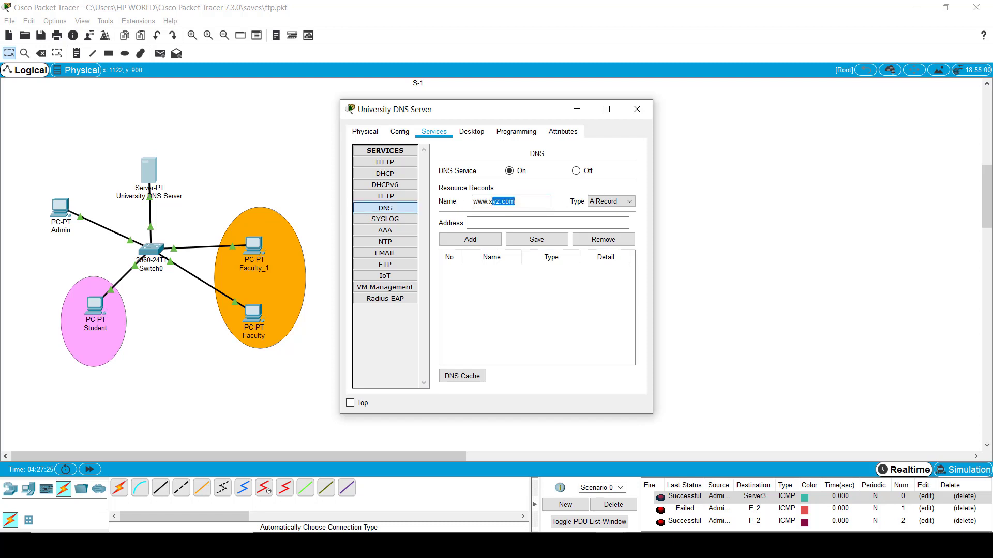
type("gra")
type("zycloudia")
type("n.com")
key("ctrl+a")
key("ctrl+c")
Step: Give the DNS record the address 192.168.1.5, keep its type as A Record, add it, and leave the server's configuration
left_click(542, 226)
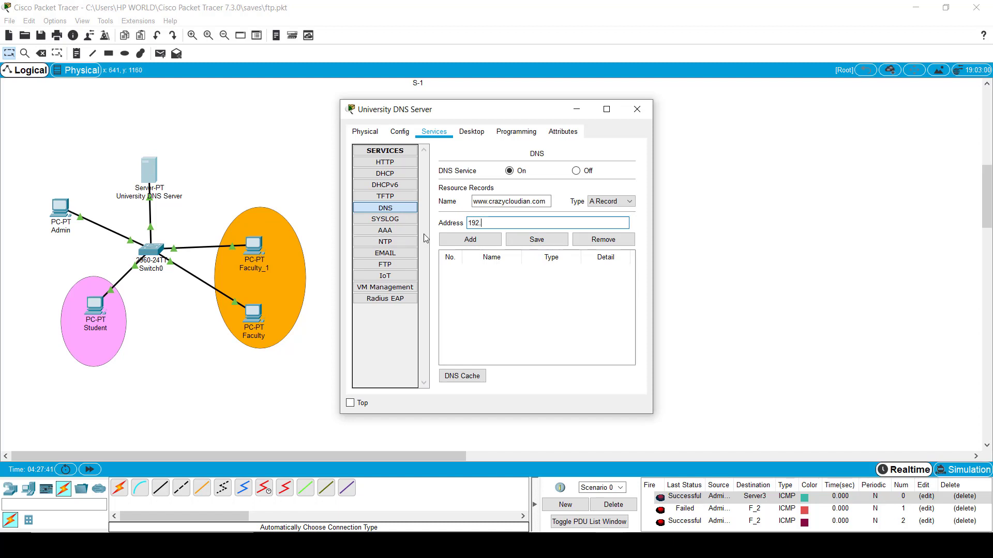
type("192.168.1.5")
left_click(625, 201)
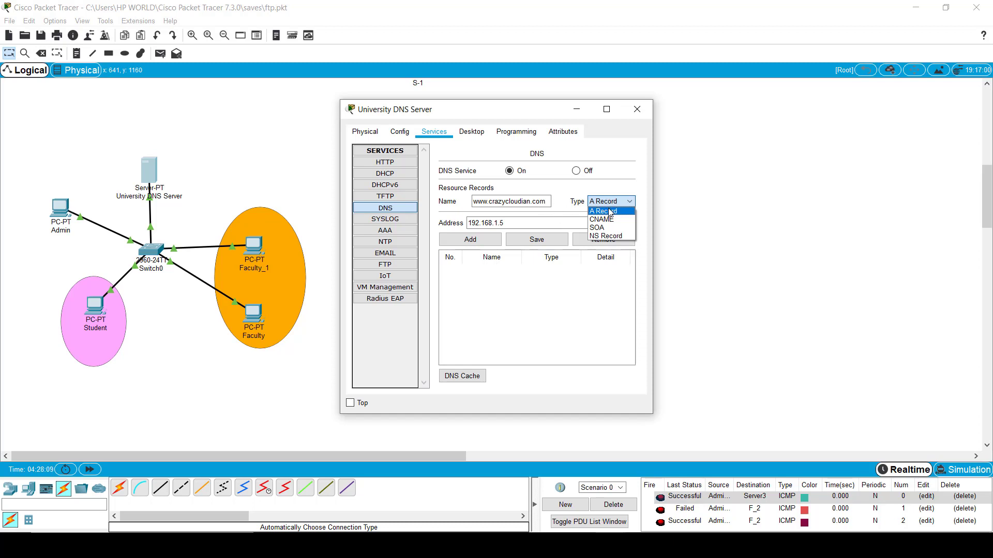
left_click(511, 227)
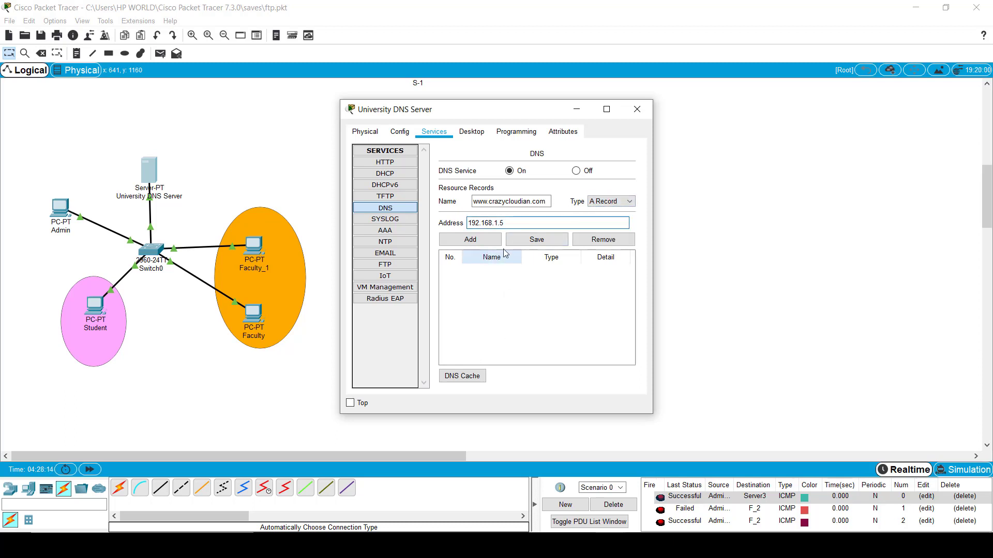
left_click(490, 240)
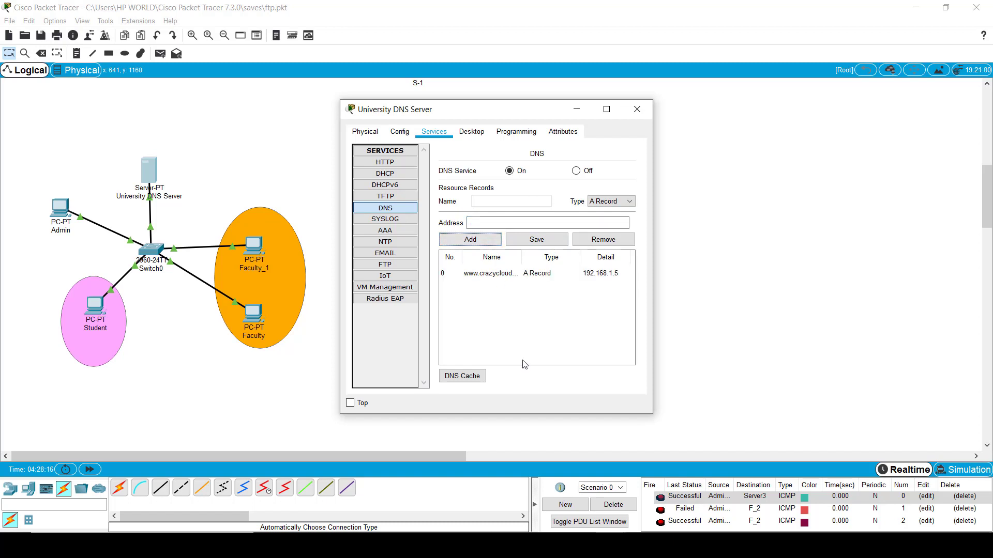
left_click(285, 167)
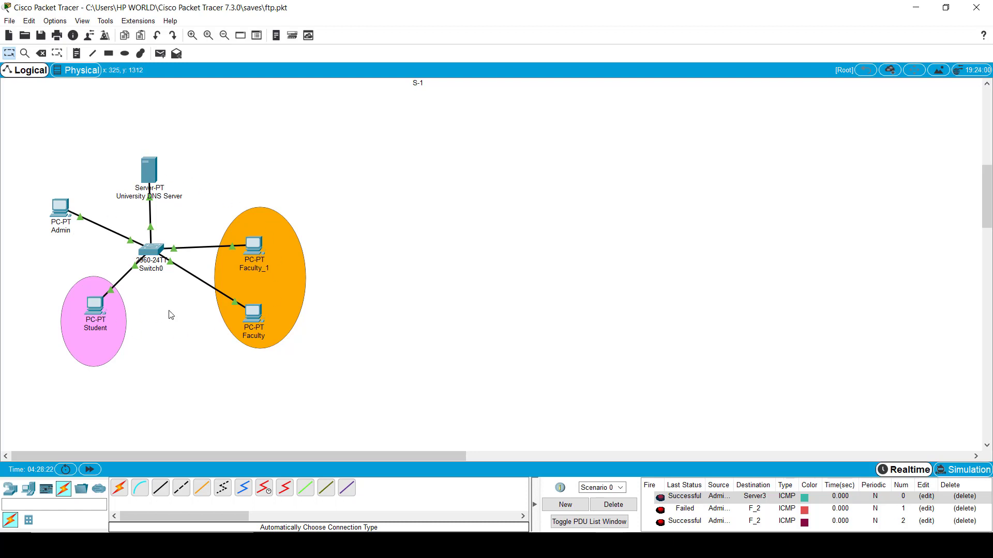
Step: Set the Admin PC's DNS server to 192.168.1.5 in its IP configuration and close the PC's window
mouse_move(60, 207)
left_click(62, 209)
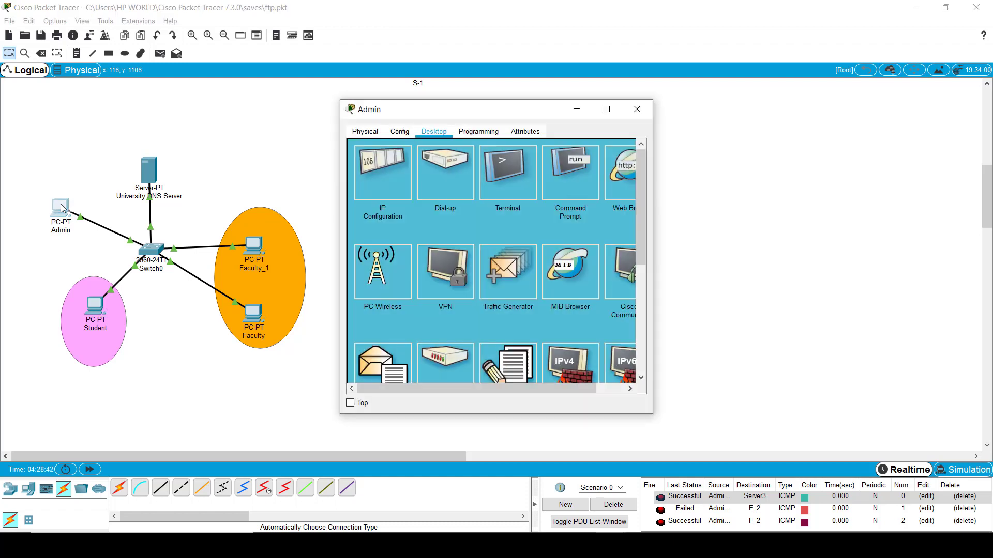
left_click(357, 167)
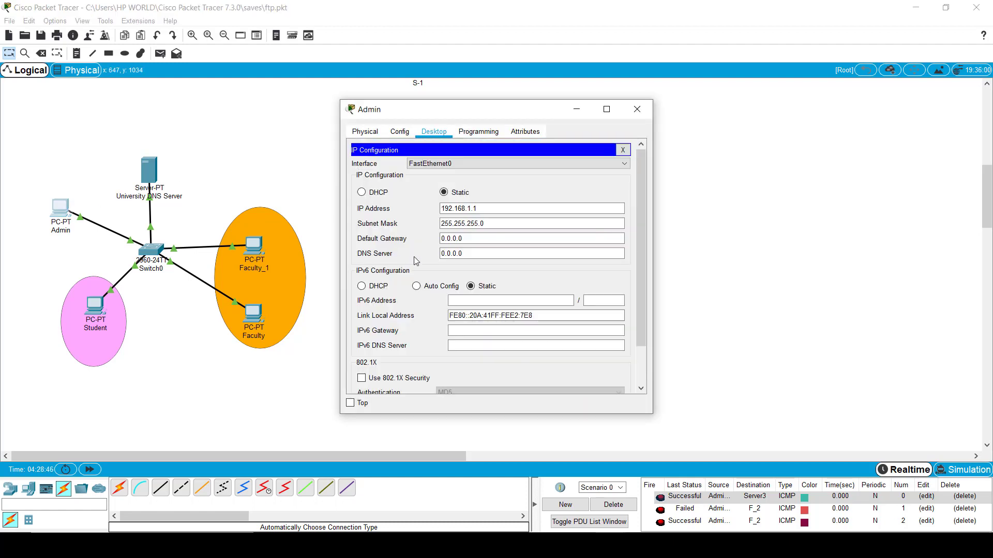
left_click(471, 254)
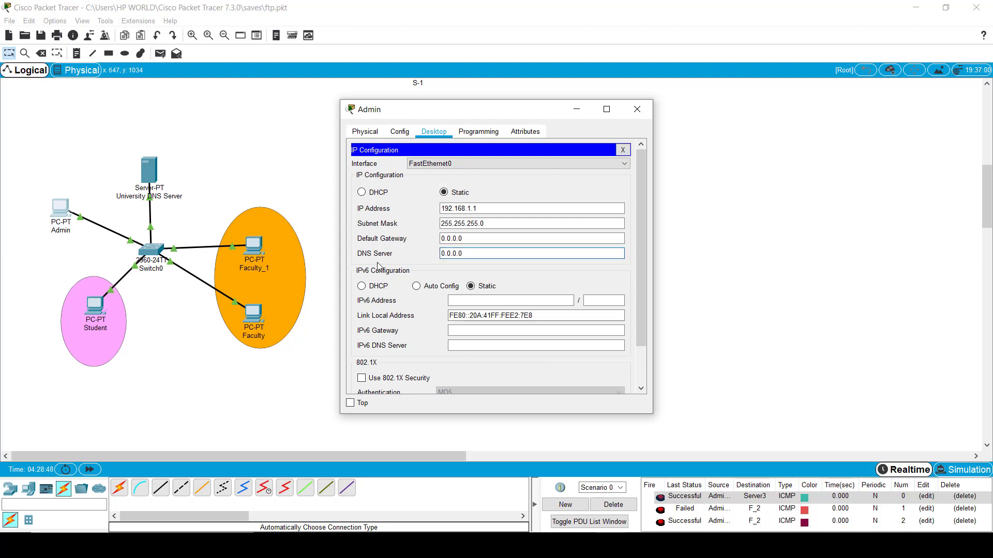
key("BackSpace")
key("BackSpace")
key("BackSpace")
key("BackSpace")
key("BackSpace")
key("BackSpace")
key("BackSpace")
type("192.168.1.5")
left_click(624, 149)
left_click(637, 110)
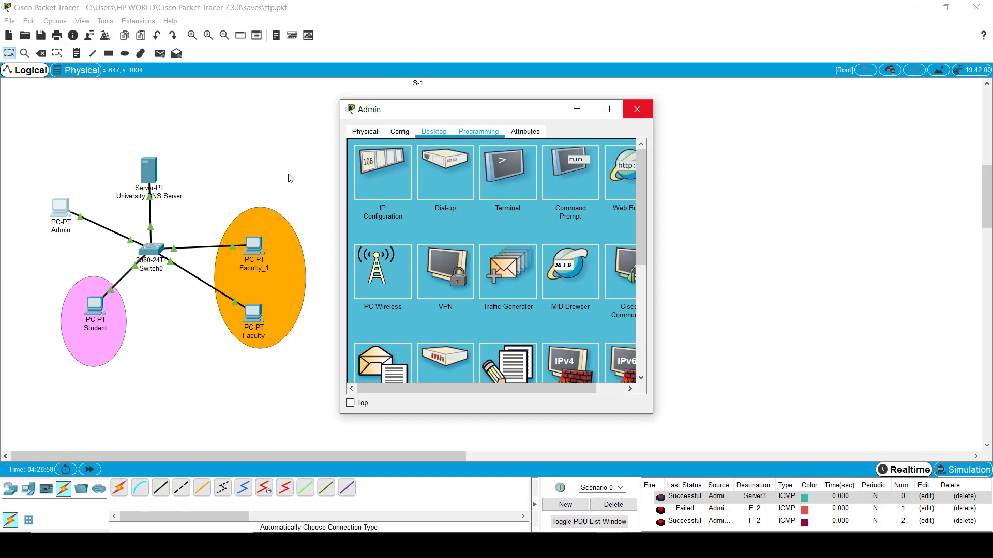
left_click(61, 209)
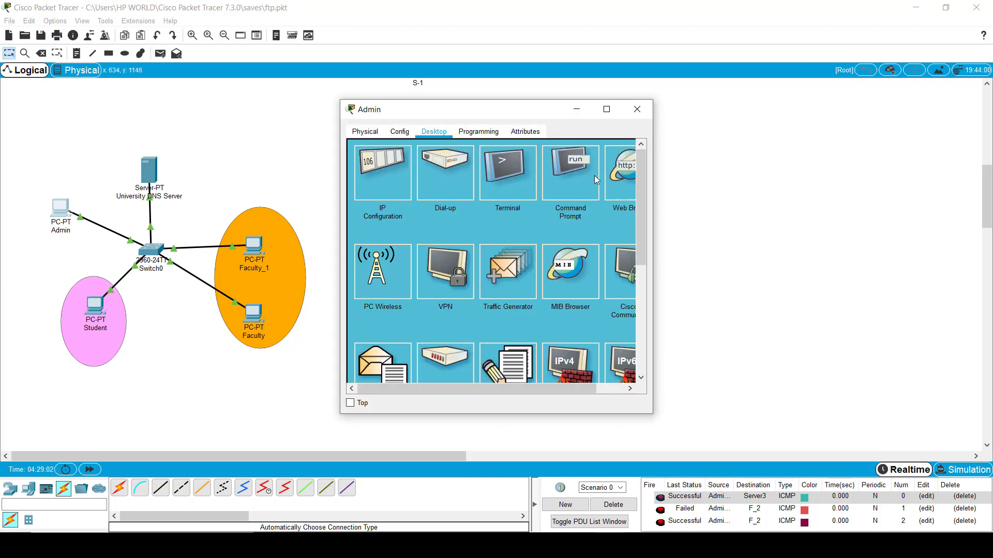
left_click(615, 175)
left_click(434, 166)
key("ctrl+v")
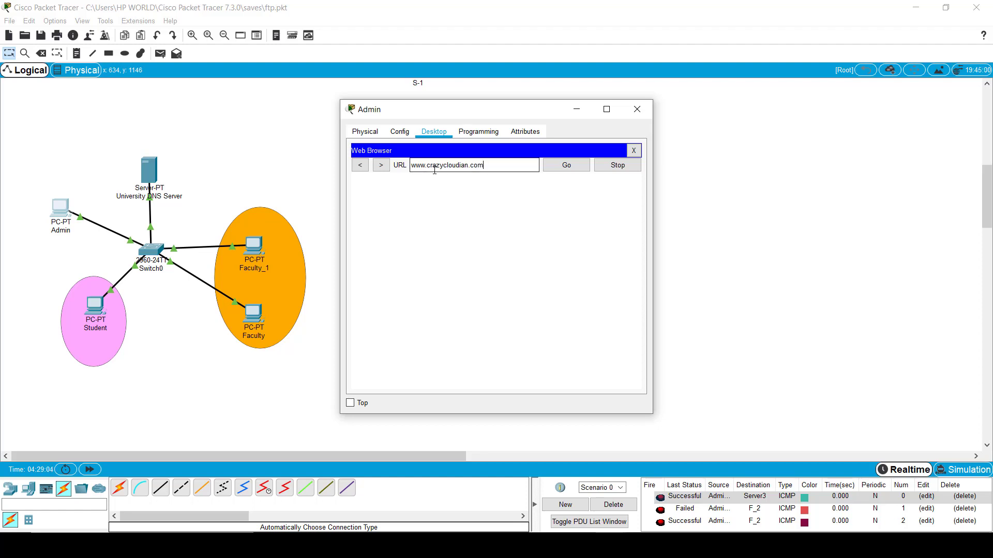
left_click(558, 165)
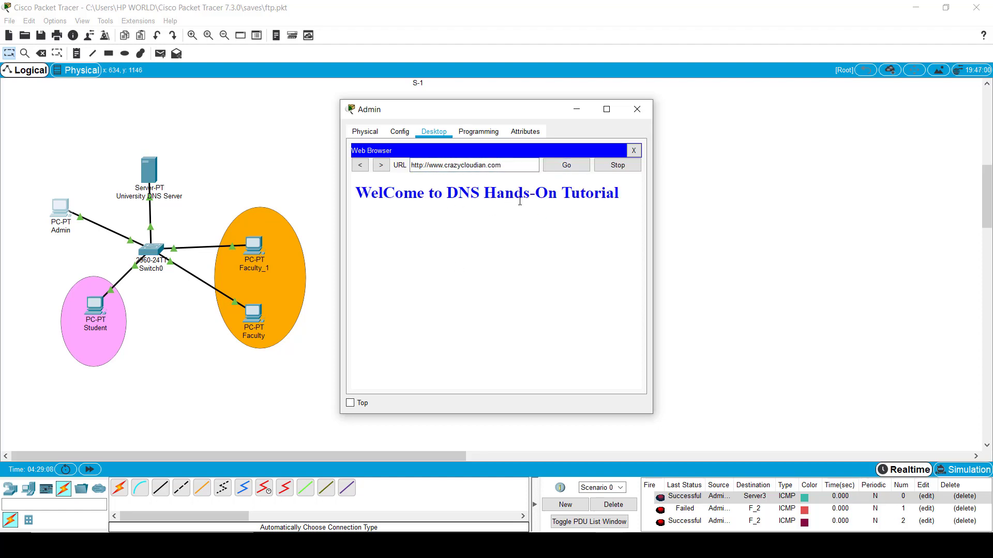
left_click_drag(514, 164, 365, 162)
key("ctrl+c")
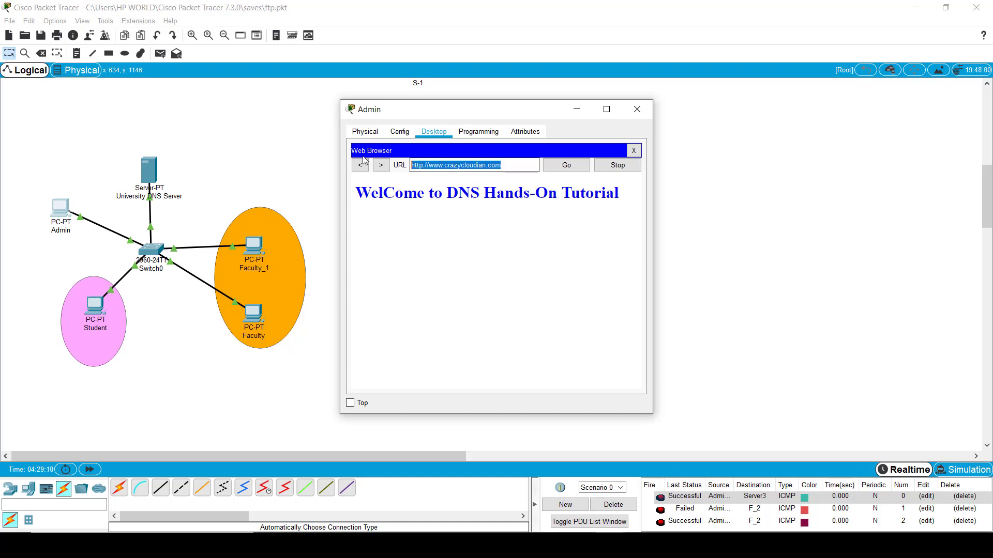
left_click(97, 307)
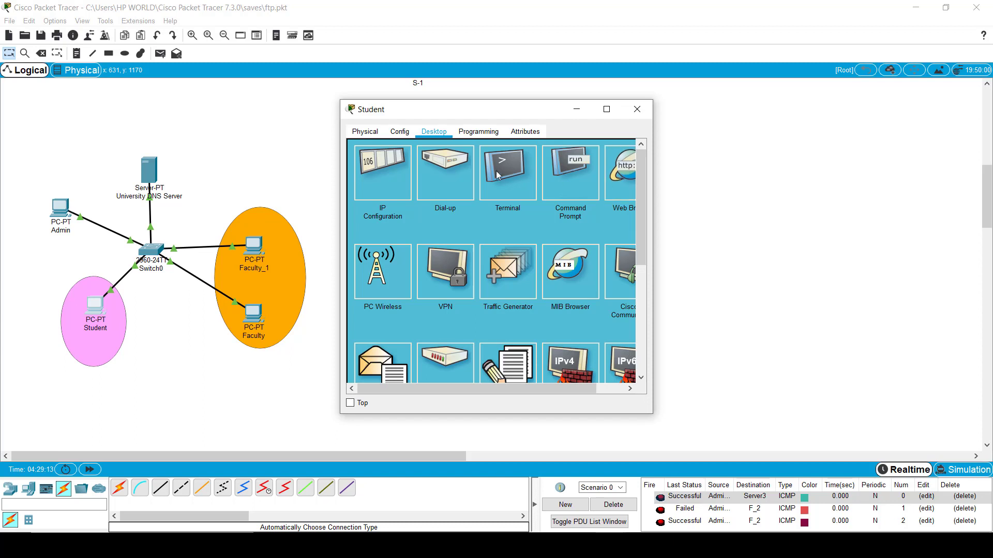
left_click(617, 175)
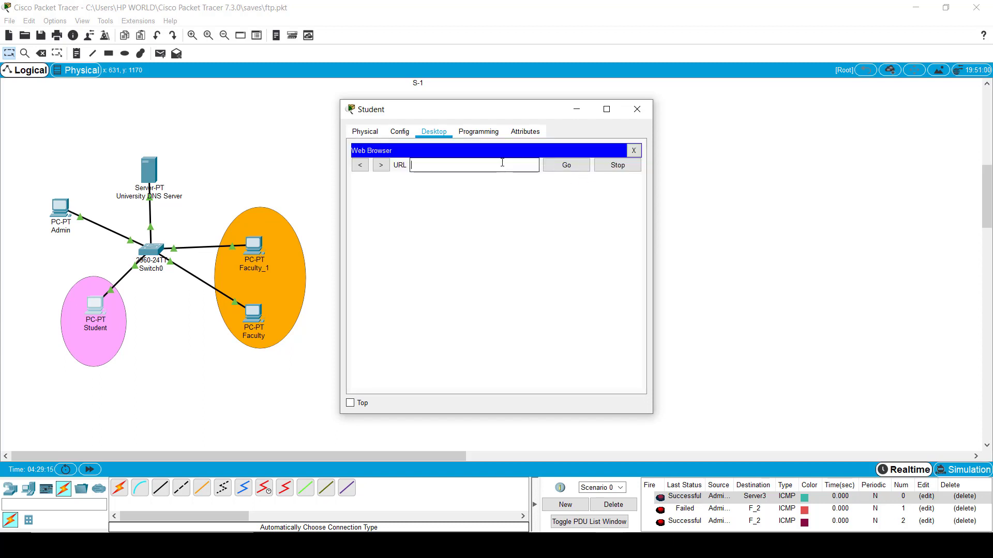
key("ctrl+v")
left_click(568, 165)
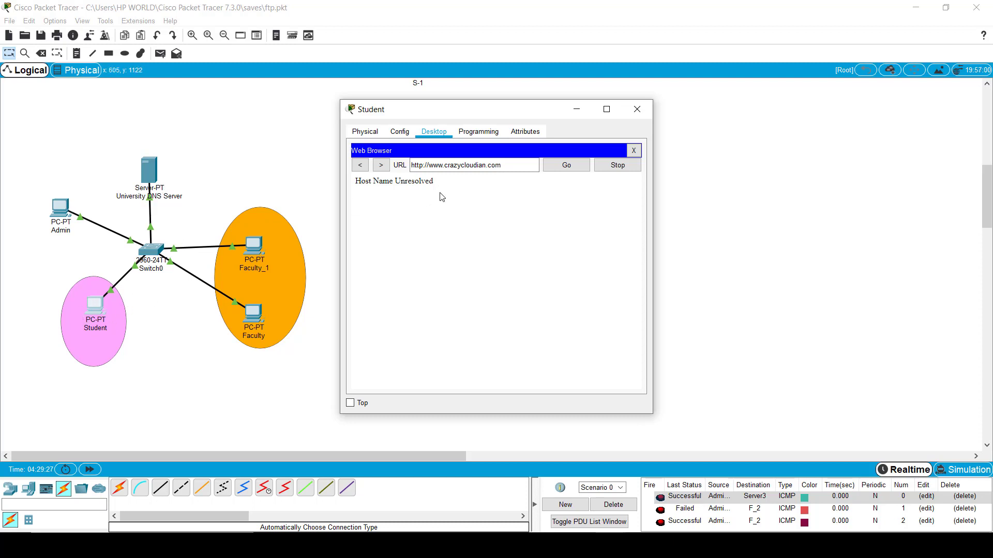
Step: Copy the URL from the Student PC's browser and set that PC's DNS server to 192.168.1.5 in its IP configuration
left_click(509, 169)
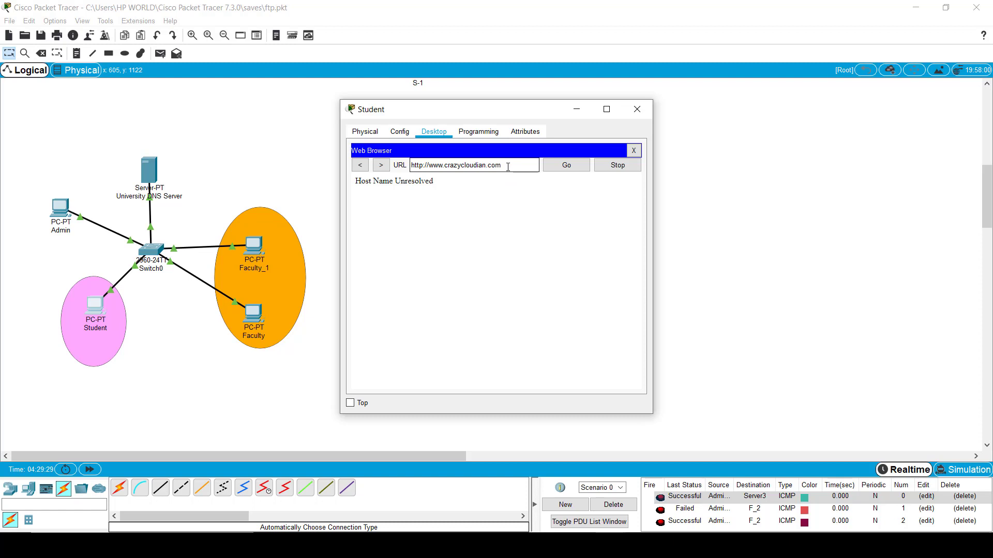
triple_click(508, 167)
key("ctrl+c")
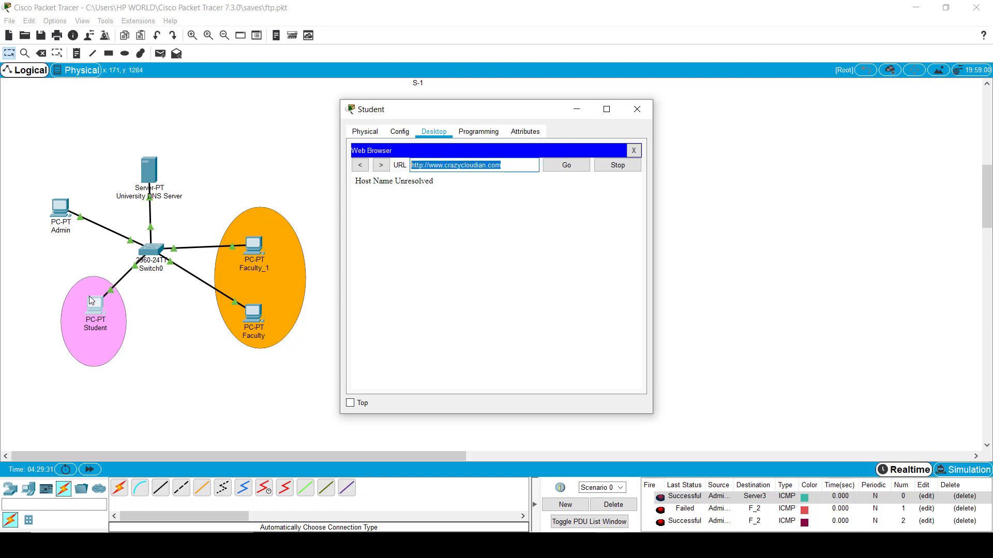
left_click(633, 150)
left_click(390, 166)
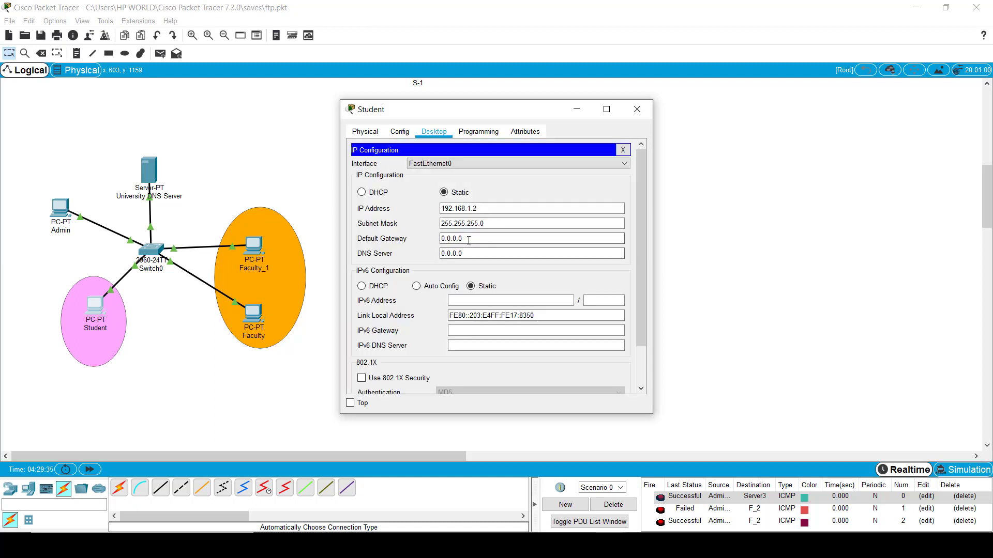
triple_click(470, 254)
type("192.168.1.5")
left_click(622, 150)
left_click(616, 180)
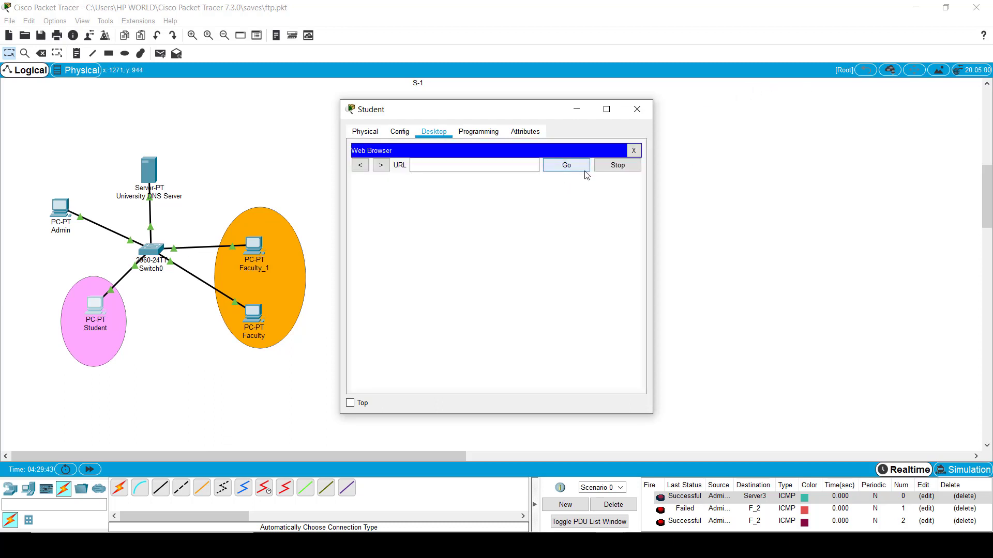
key("ctrl+v")
left_click(571, 166)
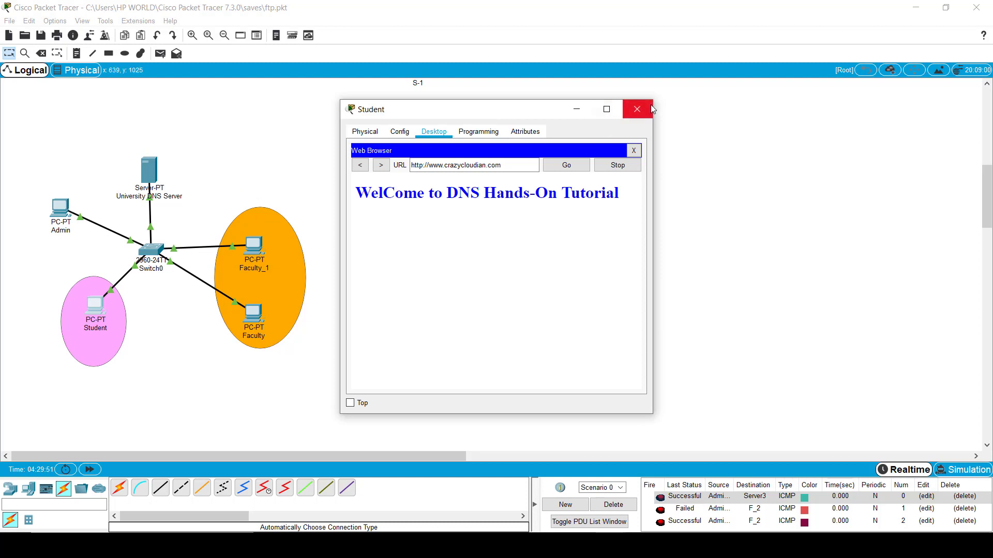
left_click(637, 109)
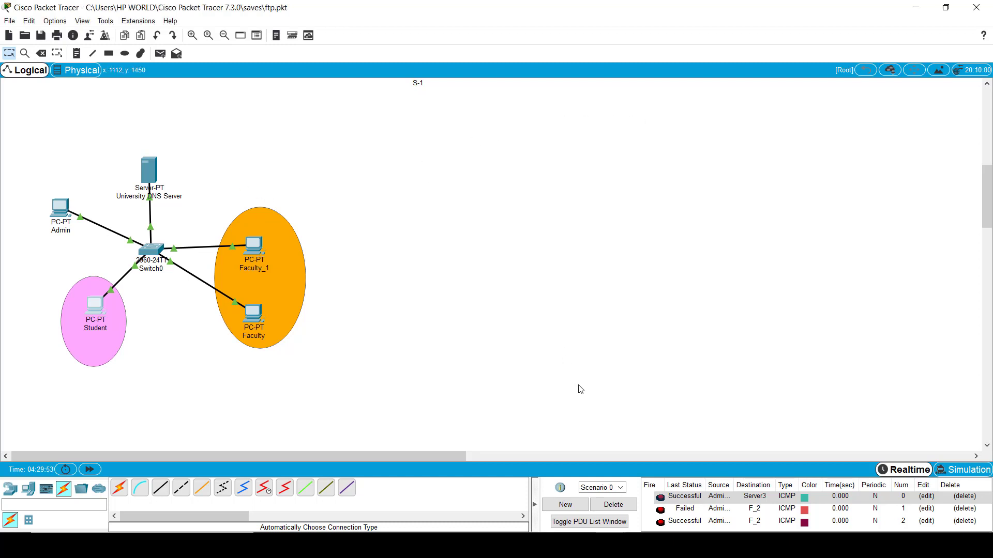
left_click(641, 546)
left_click(706, 499)
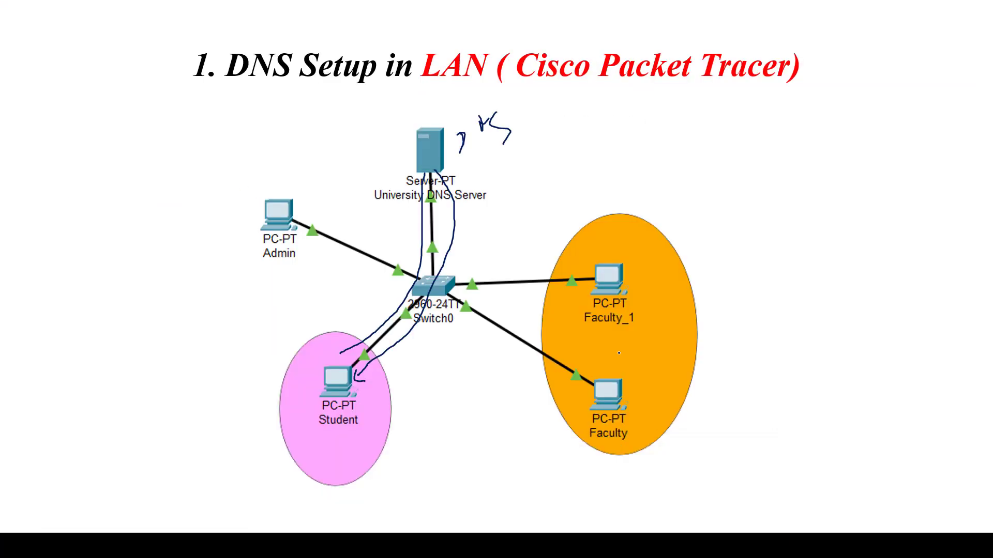
key("Right")
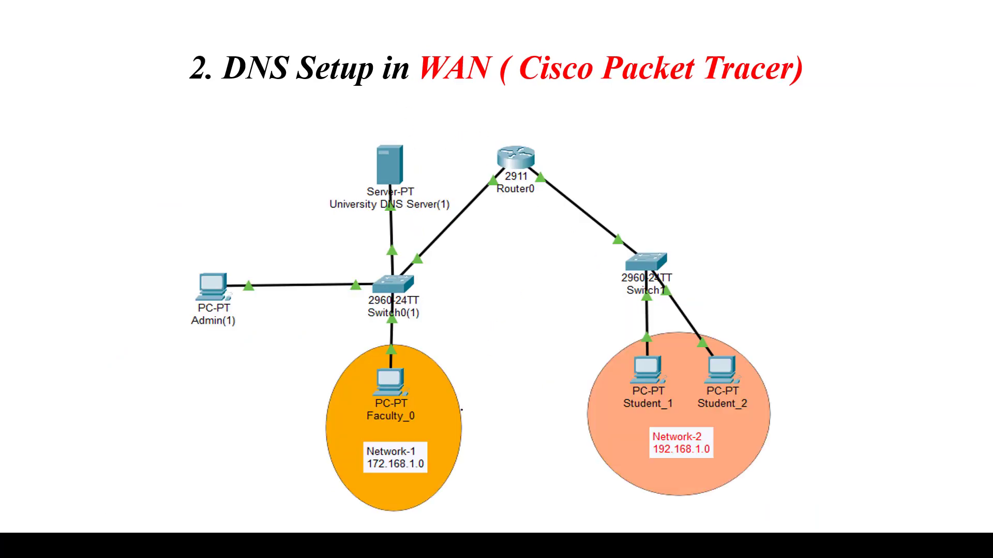
left_click_drag(452, 416, 588, 404)
mouse_move(577, 393)
left_mouse_down()
mouse_move(589, 404)
mouse_move(567, 412)
left_mouse_up()
mouse_move(468, 405)
left_mouse_down()
mouse_move(444, 415)
mouse_move(460, 426)
left_mouse_up()
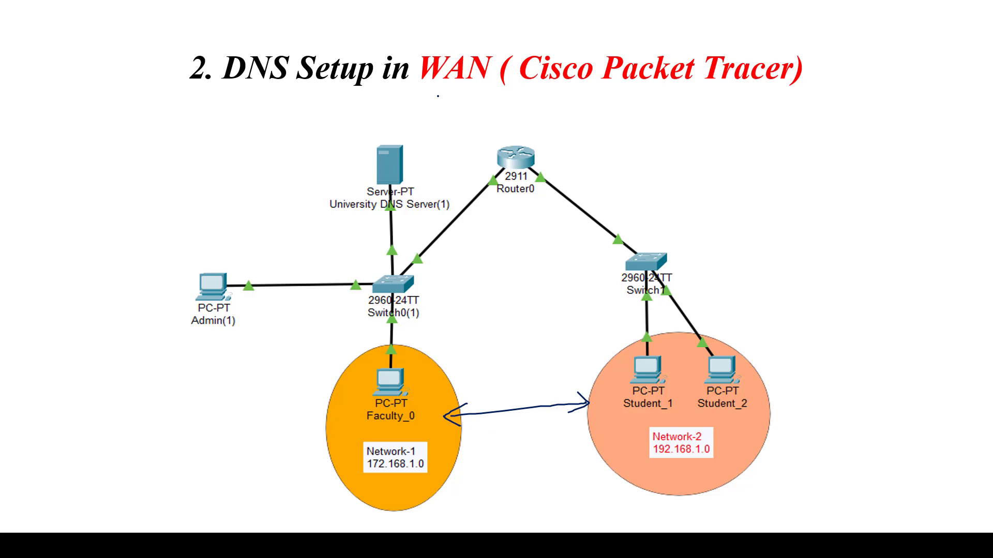
Step: Switch back to Packet Tracer and locate the two-network WAN topology around Router2 in the logical workspace
key("super+Tab")
left_click(381, 122)
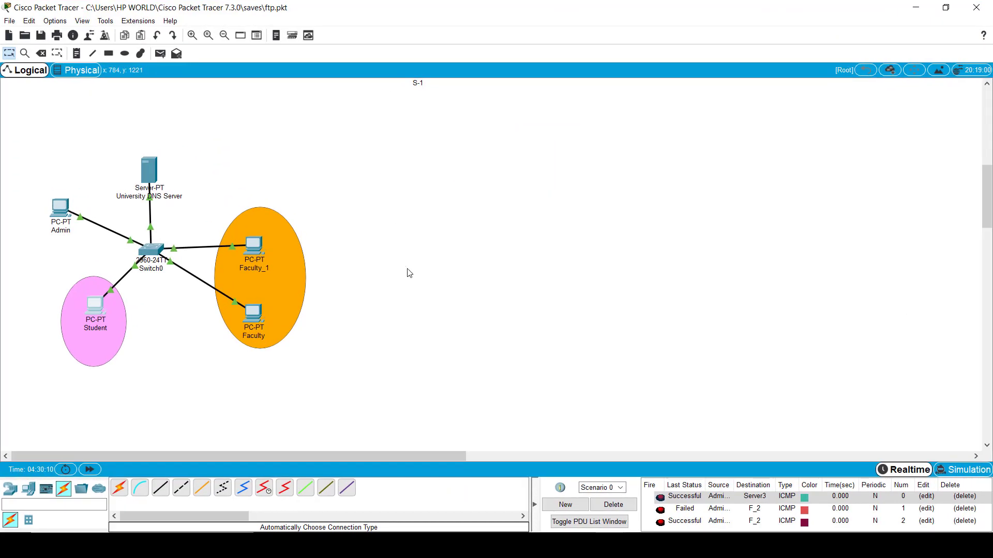
scroll(411, 274, "up", 5)
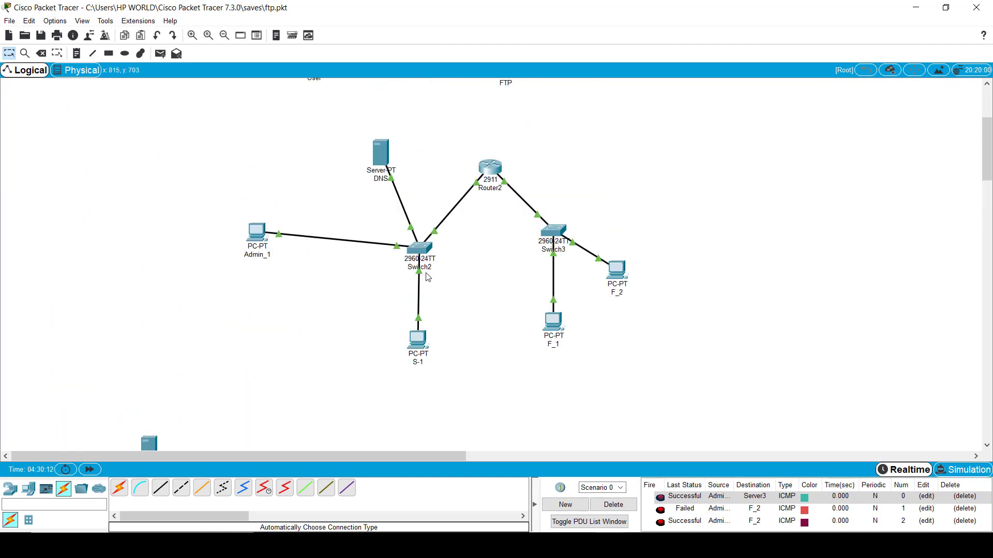
scroll(467, 247, "up", 1)
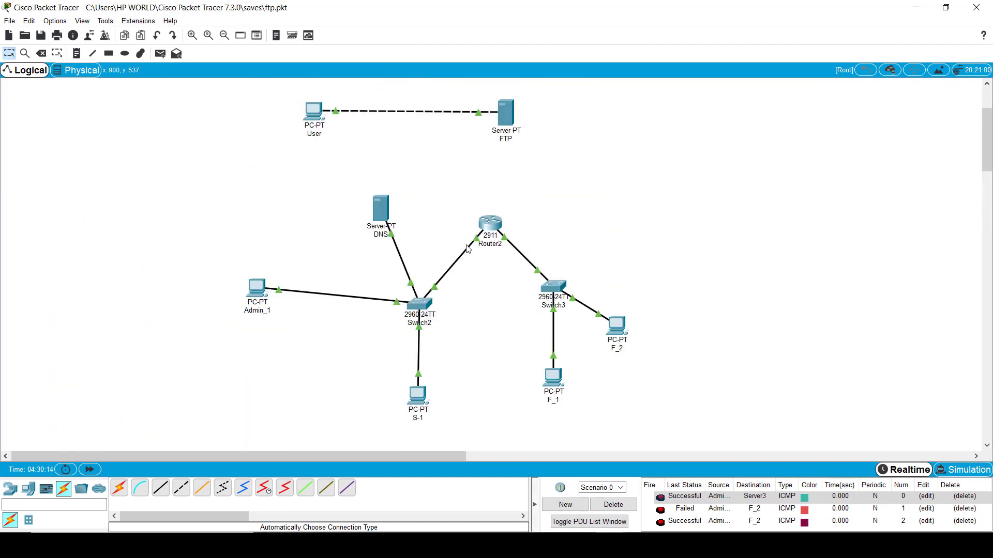
Step: Open the DNS server's index.html for editing in its HTTP service
scroll(467, 248, "down", 1)
mouse_move(368, 184)
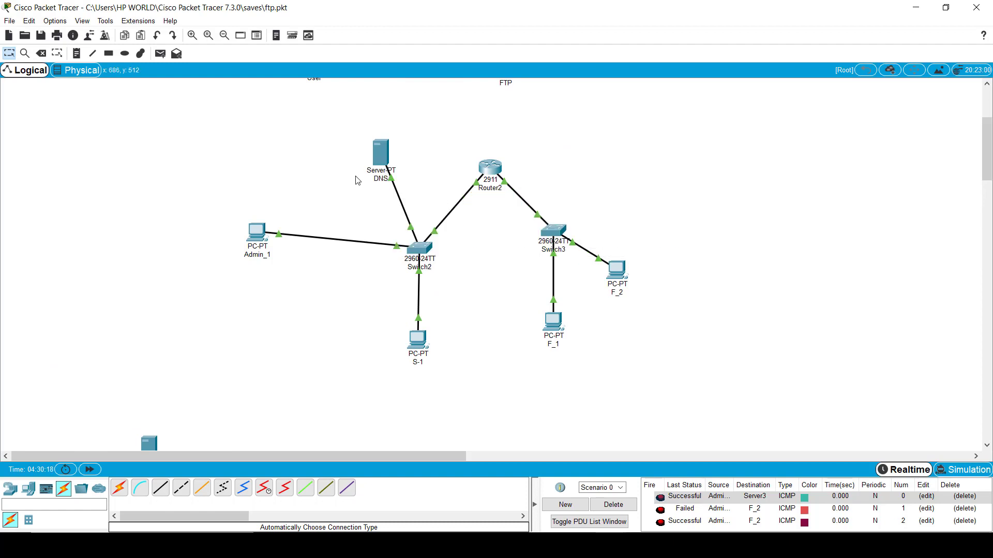
left_click(385, 151)
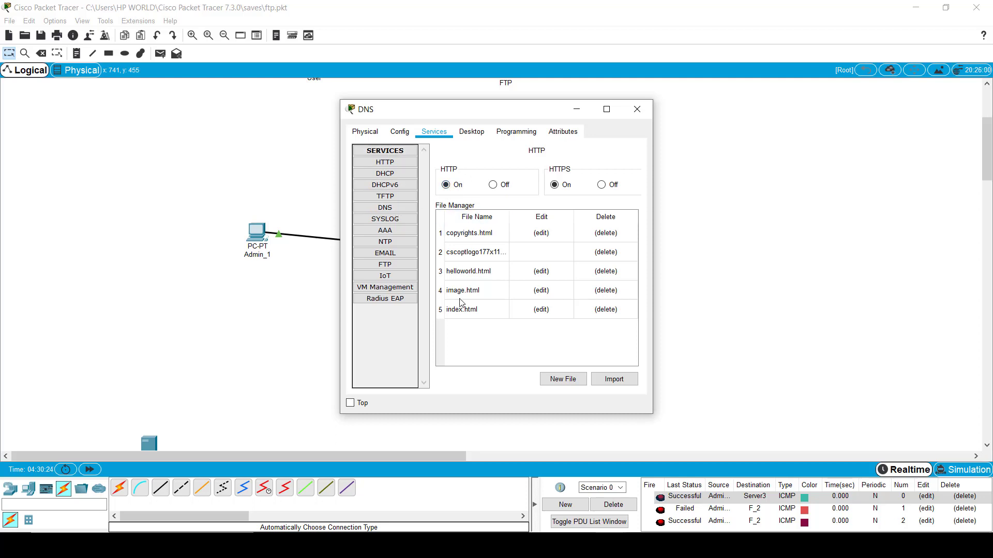
left_click(542, 309)
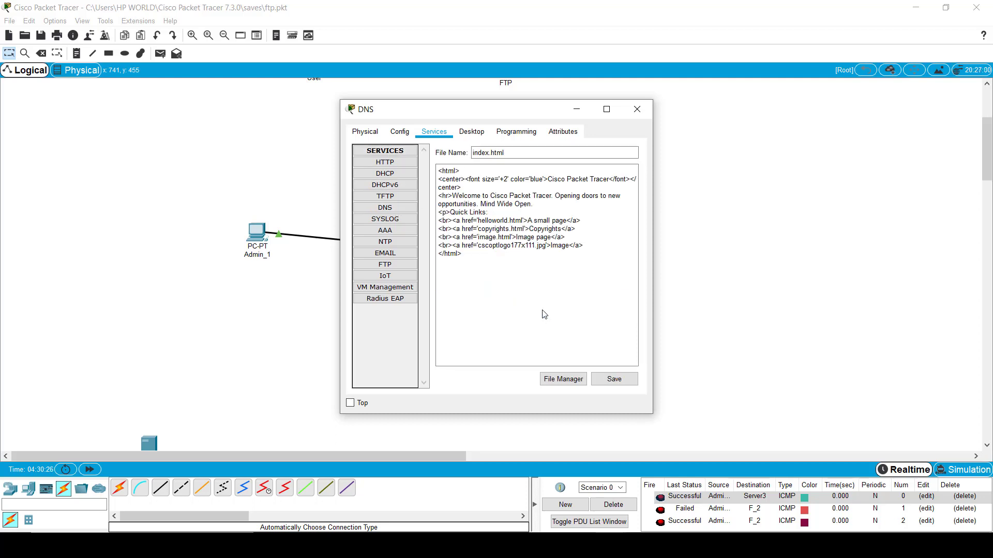
left_click_drag(512, 275, 443, 164)
key("ctrl+v")
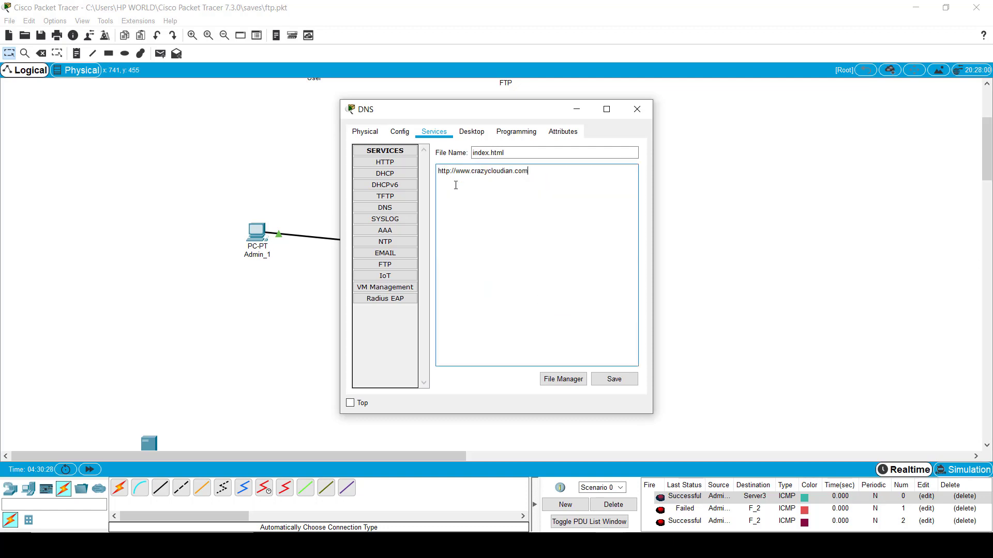
key("ctrl+z")
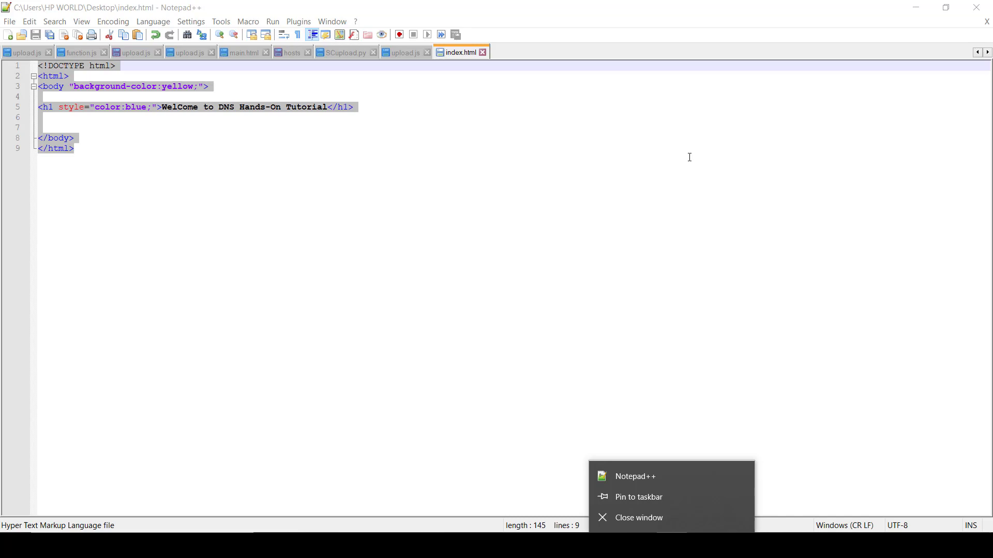
left_click(916, 7)
key("ctrl+a")
key("ctrl+v")
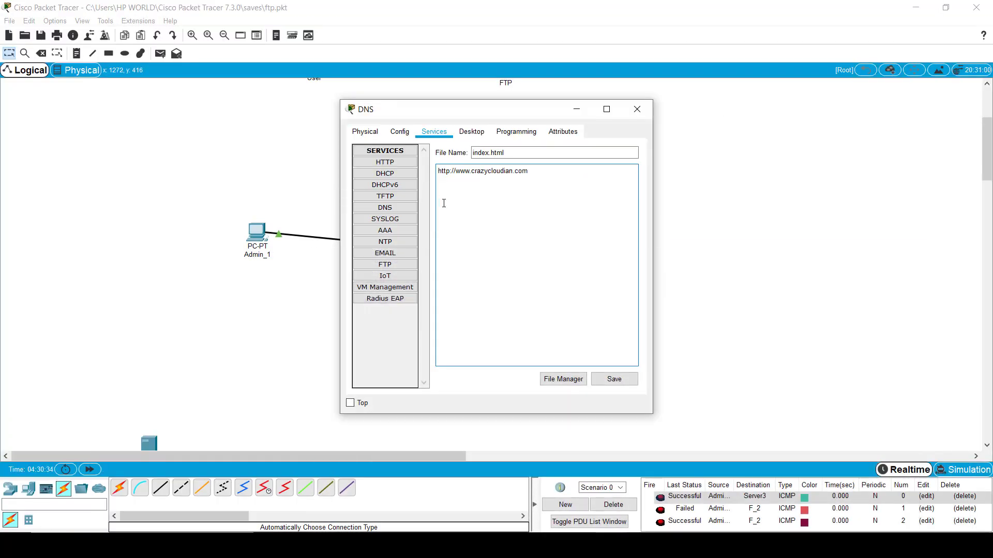
Step: Switch to Notepad++, copy all the HTML code of index.html, and return to Packet Tracer
right_click(671, 545)
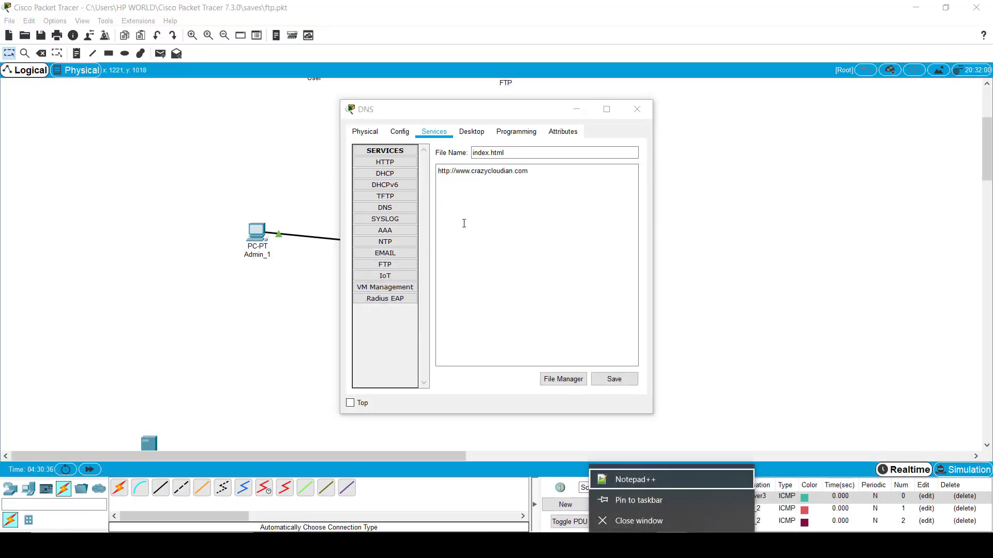
left_click(631, 476)
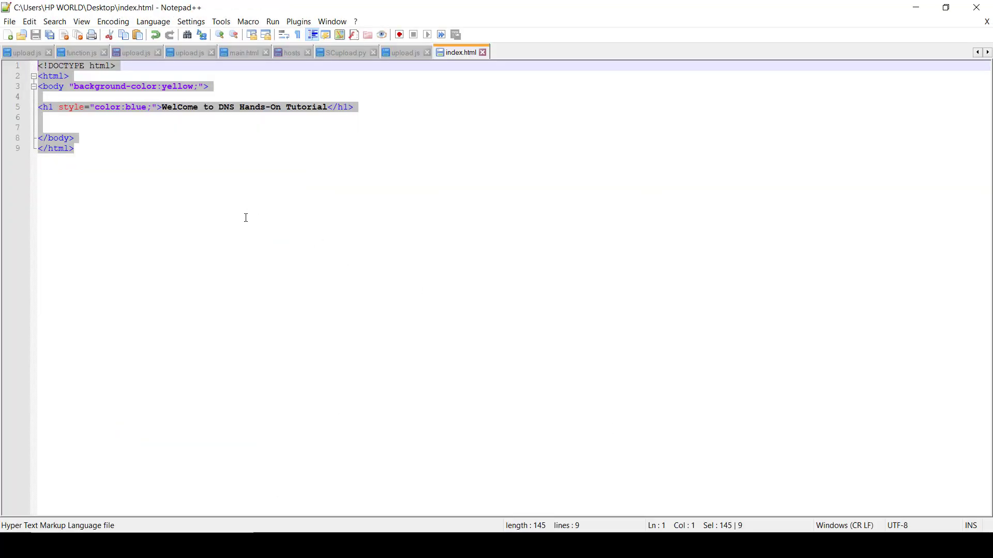
left_click_drag(177, 173, 35, 65)
key("ctrl+c")
left_click(916, 8)
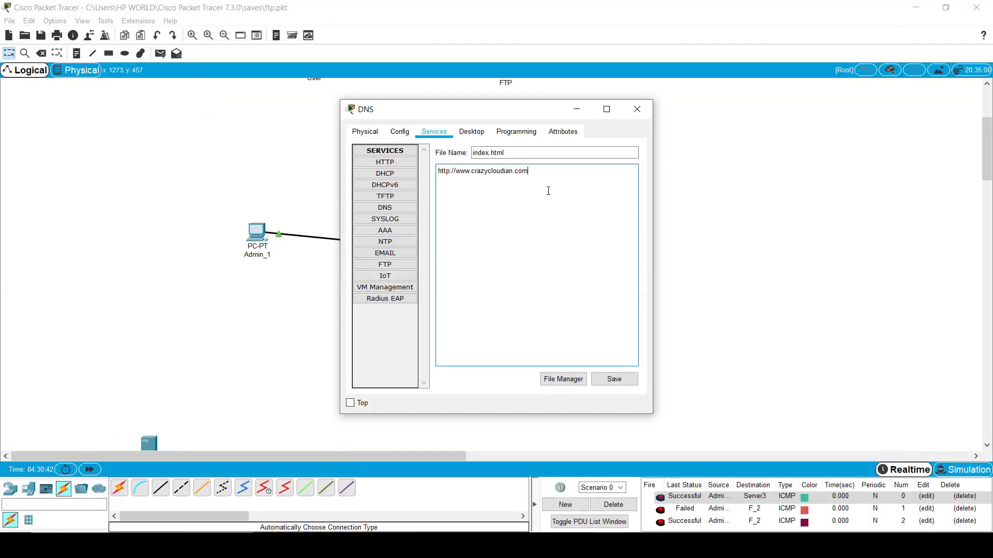
Step: Replace the server's index.html content with the copied HTML code and save it, overwriting the existing file
key("ctrl+a")
key("ctrl+v")
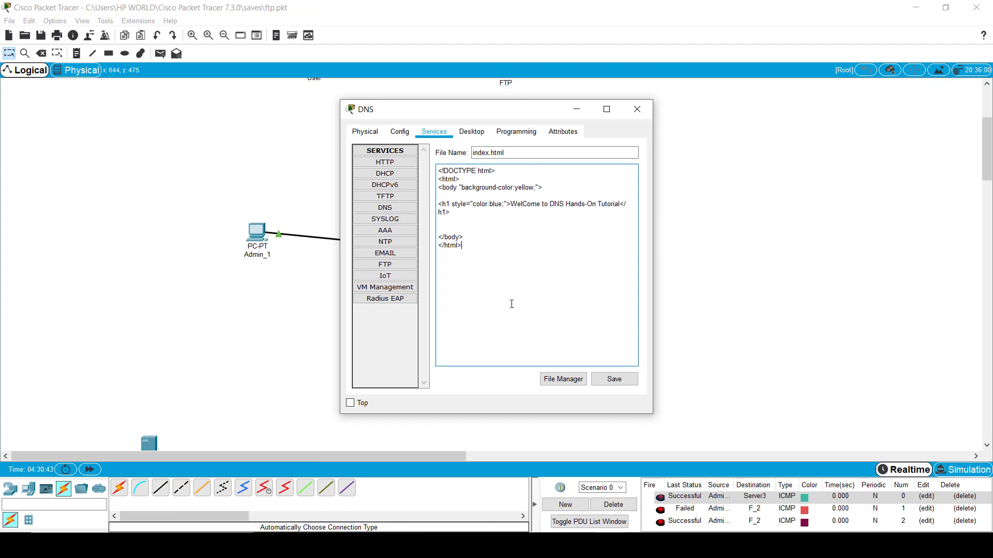
left_click(604, 380)
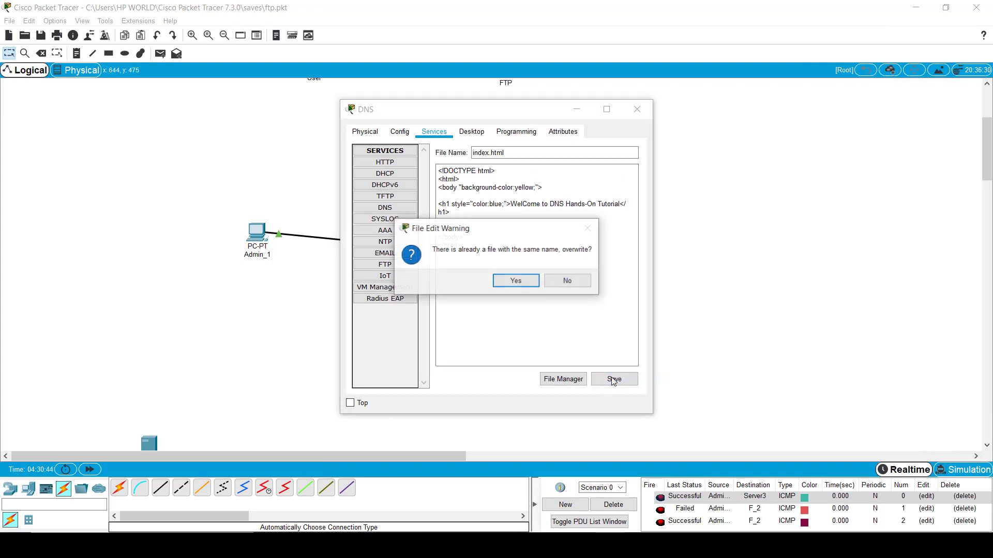
left_click(525, 284)
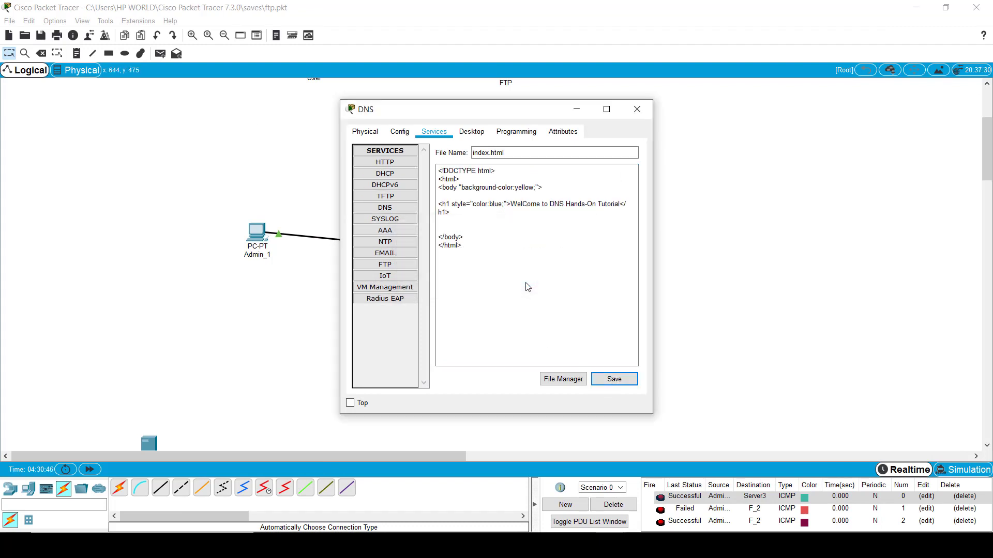
Step: Turn on the DNS service on the DNS server
left_click(398, 209)
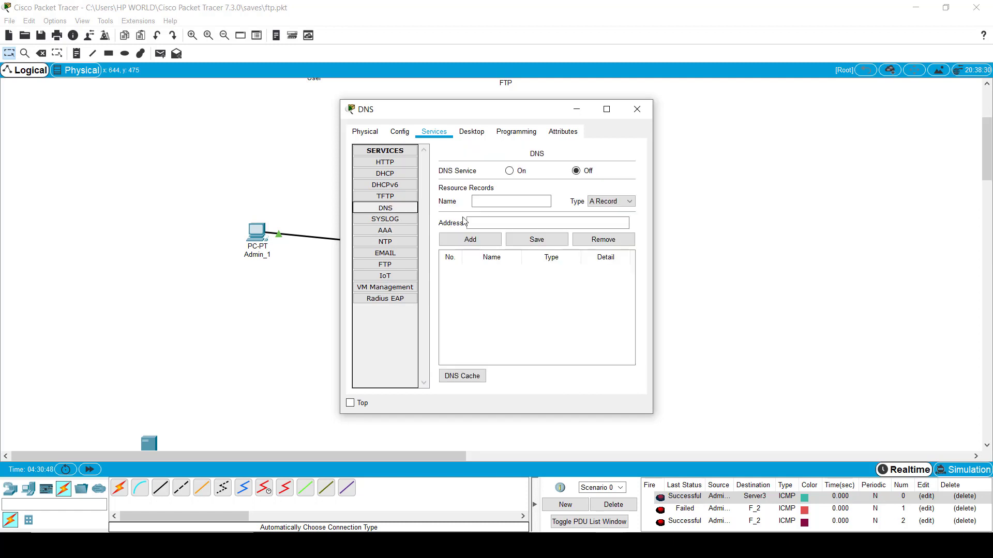
left_click(510, 171)
left_click(499, 203)
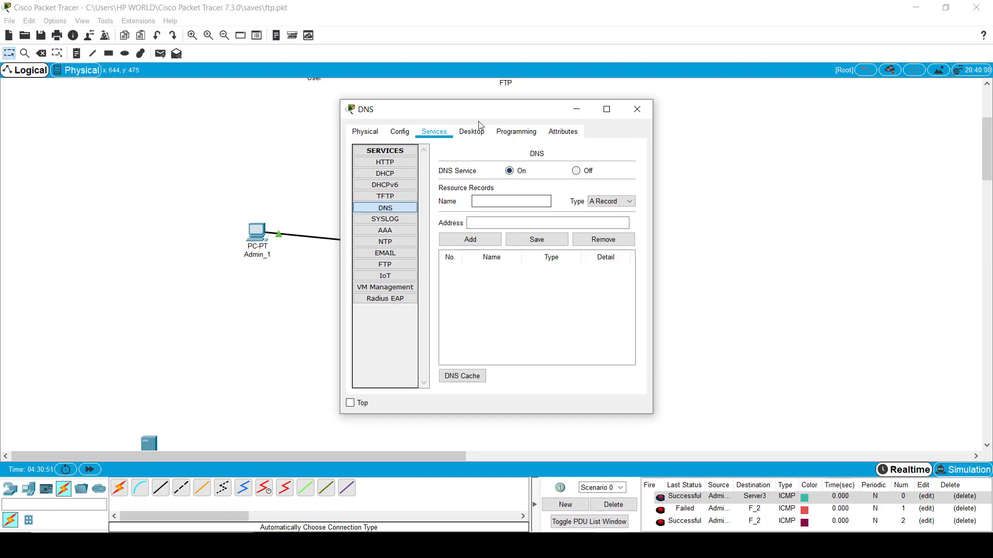
Step: Check the DNS server's gateway and its FastEthernet0 IP address in the device configuration
left_click_drag(476, 114, 677, 113)
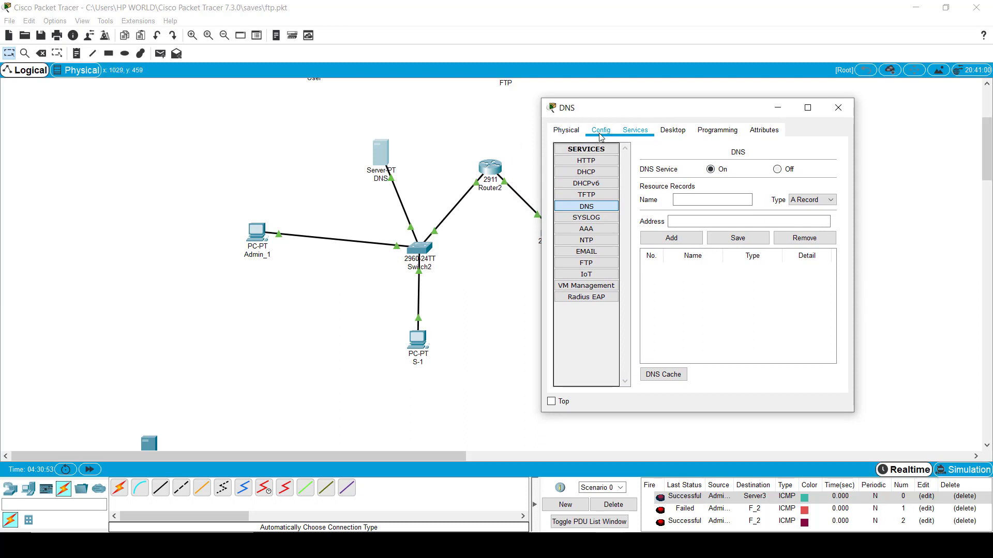
left_click(601, 130)
left_click(730, 239)
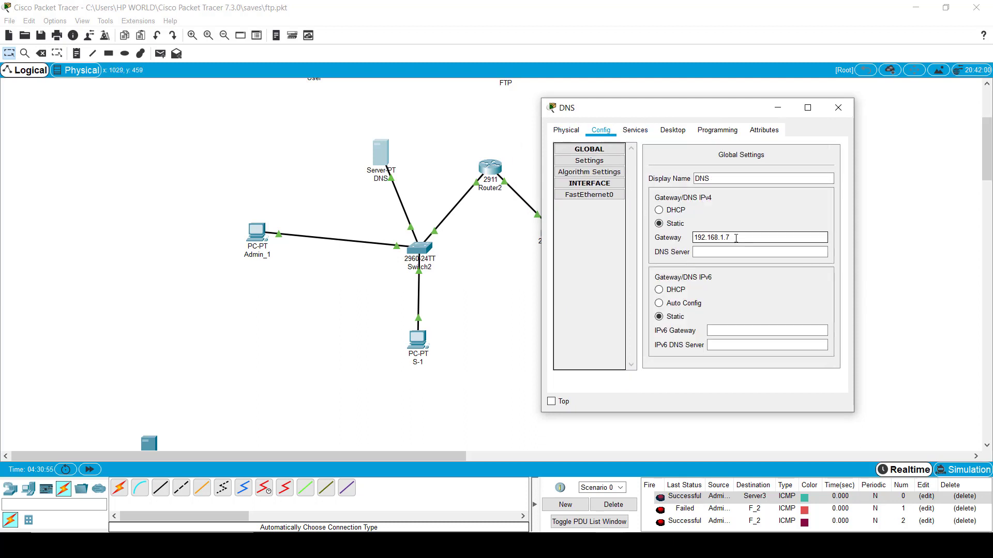
left_click_drag(734, 236, 691, 237)
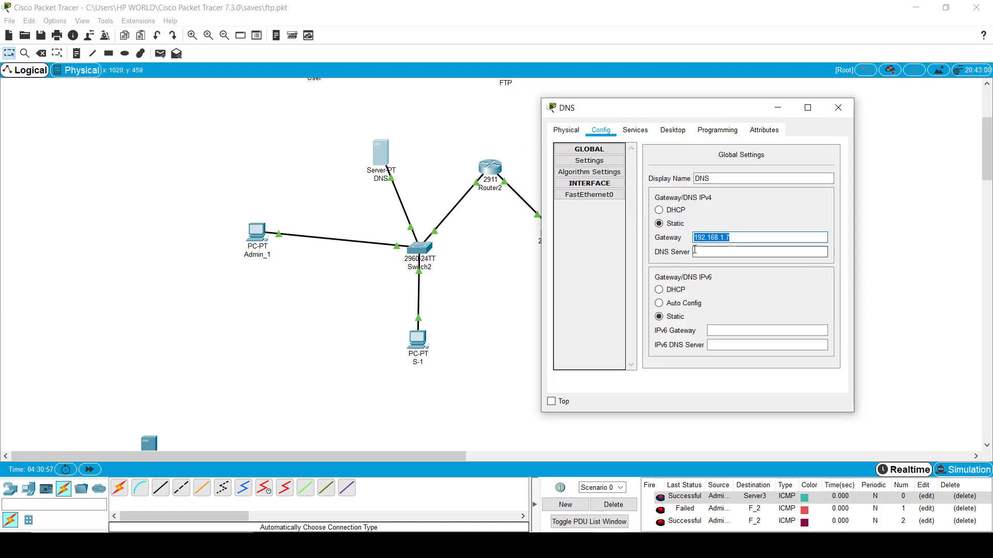
left_click(589, 195)
left_click_drag(830, 237, 743, 237)
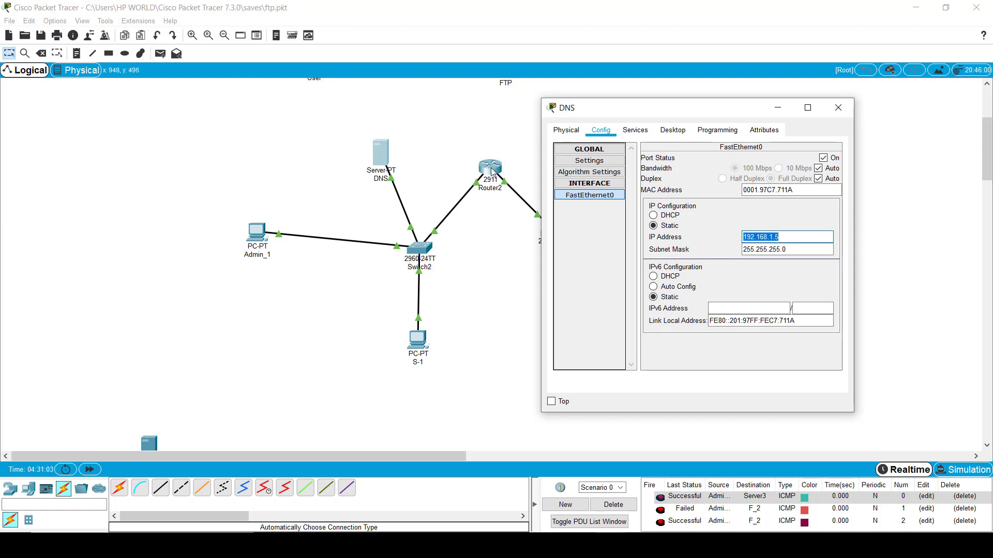
left_click(635, 130)
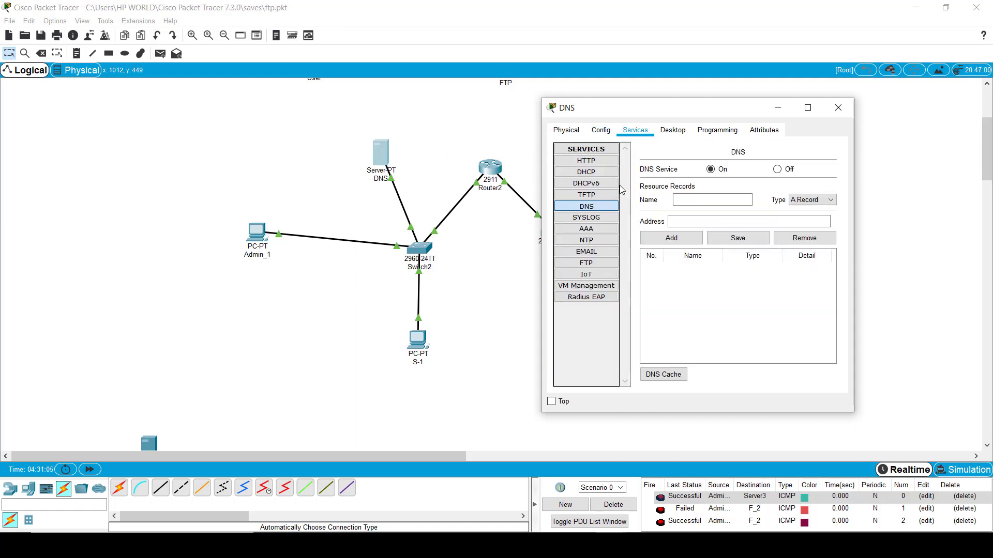
left_click(701, 200)
type("www.ca")
key("BackSpace")
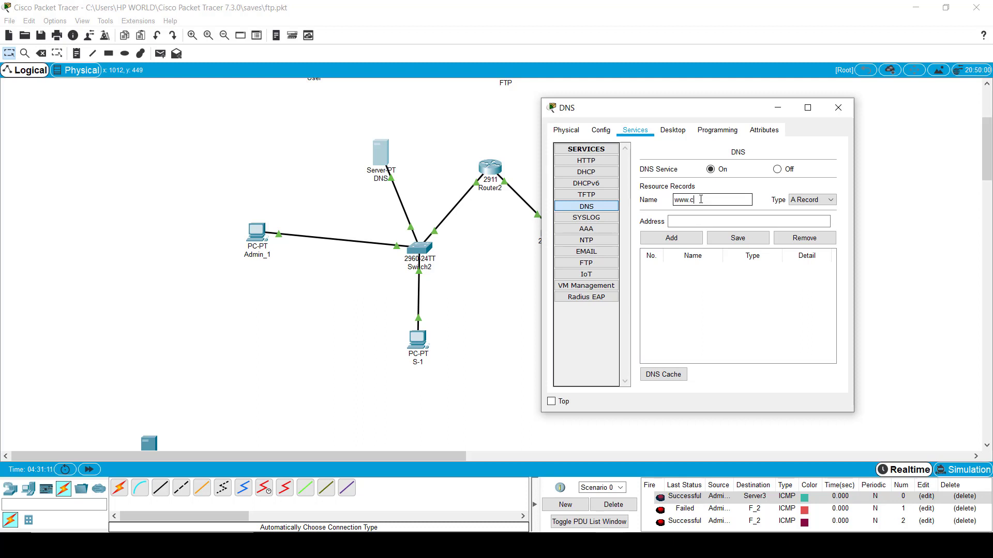
type("razycloudian.com")
left_click(711, 223)
type("192.168.1.5")
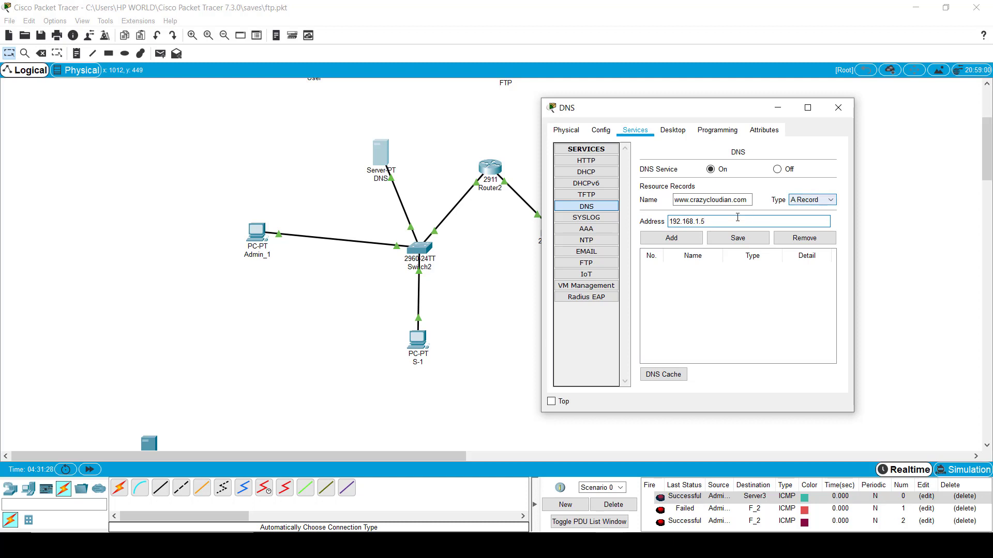
left_click(722, 224)
left_click_drag(719, 222, 681, 213)
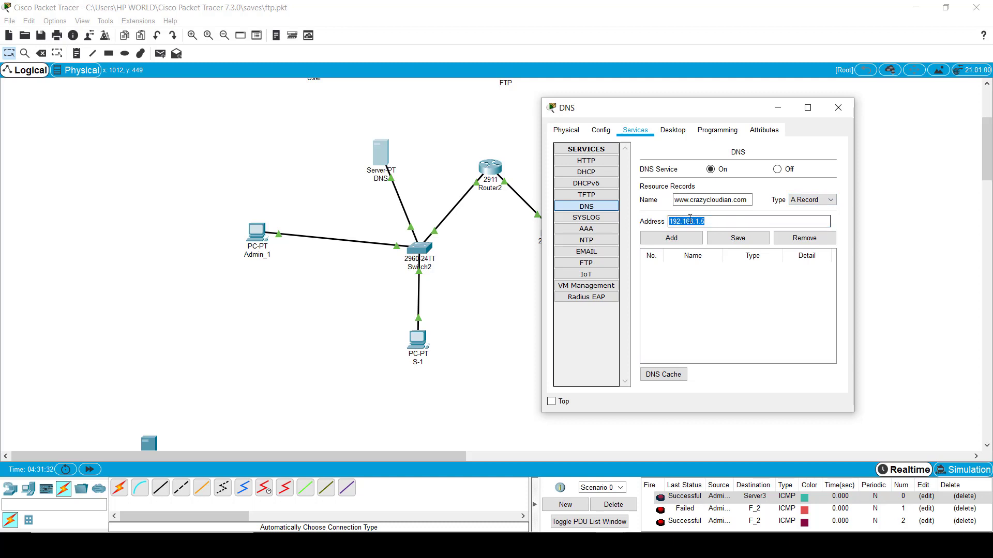
left_click(823, 200)
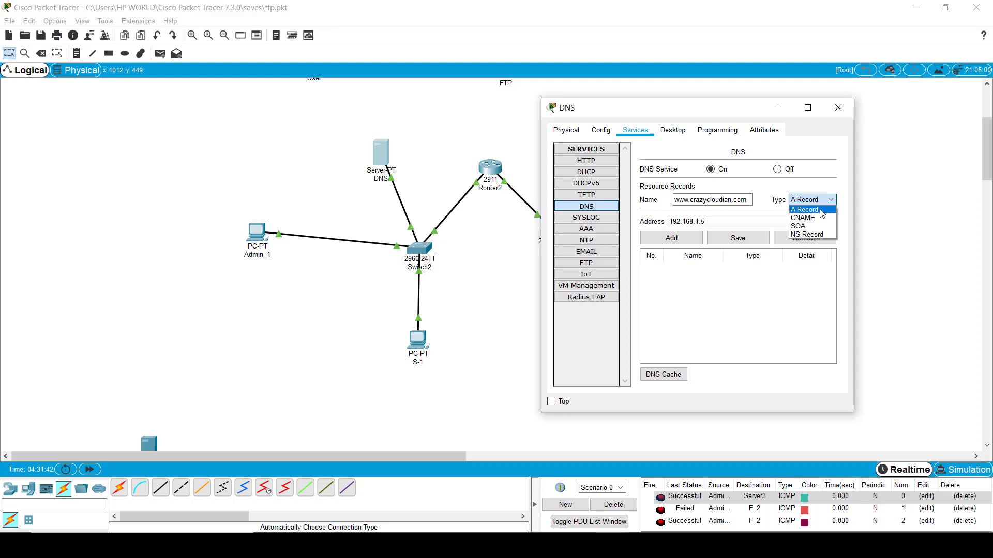
left_click(732, 221)
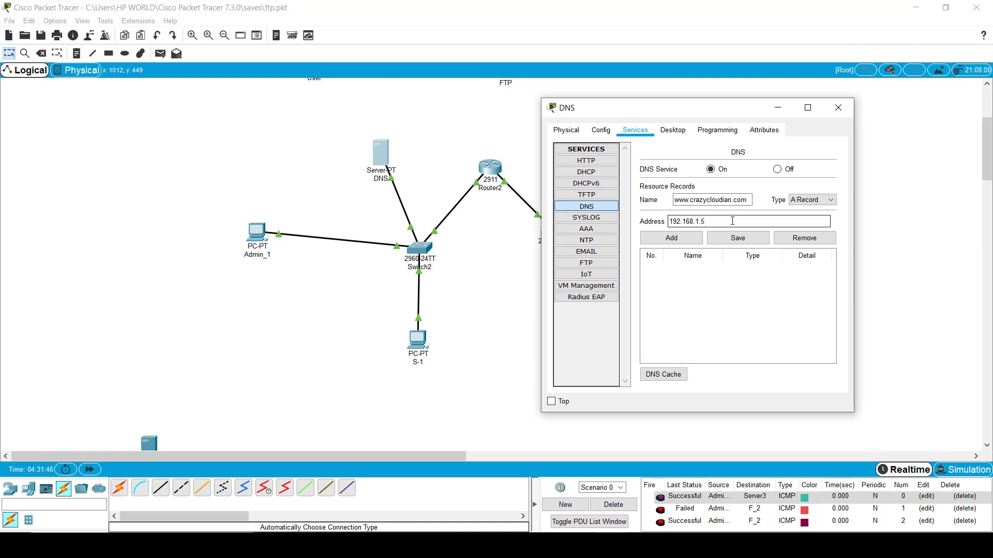
left_click(692, 238)
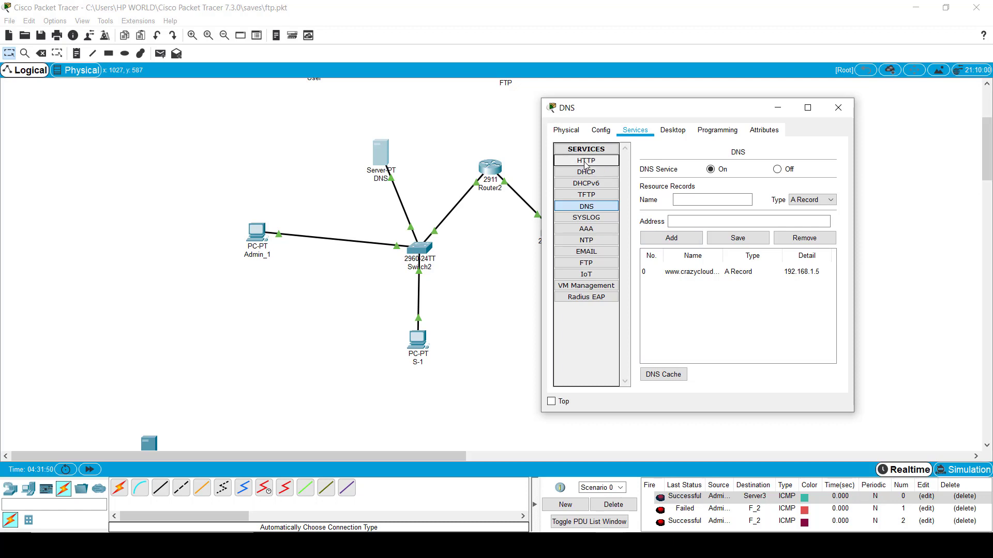
left_click(838, 107)
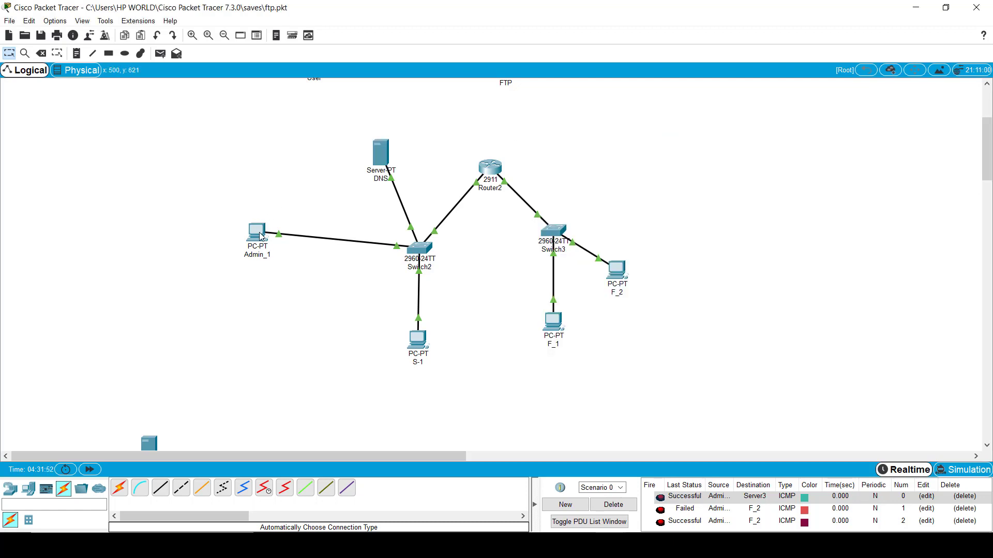
Step: Open Admin_1's IP configuration and move its window clear of the topology
left_click(256, 232)
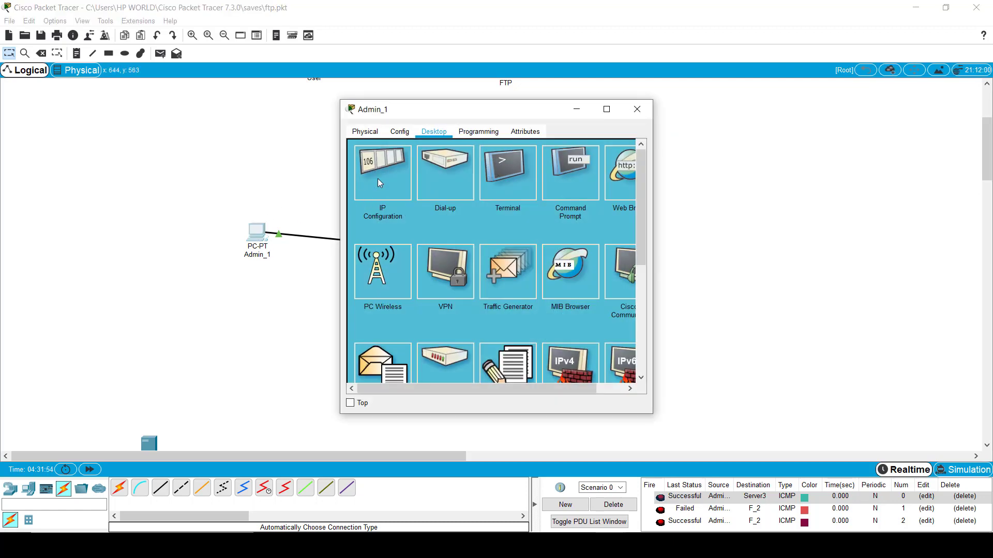
left_click(377, 178)
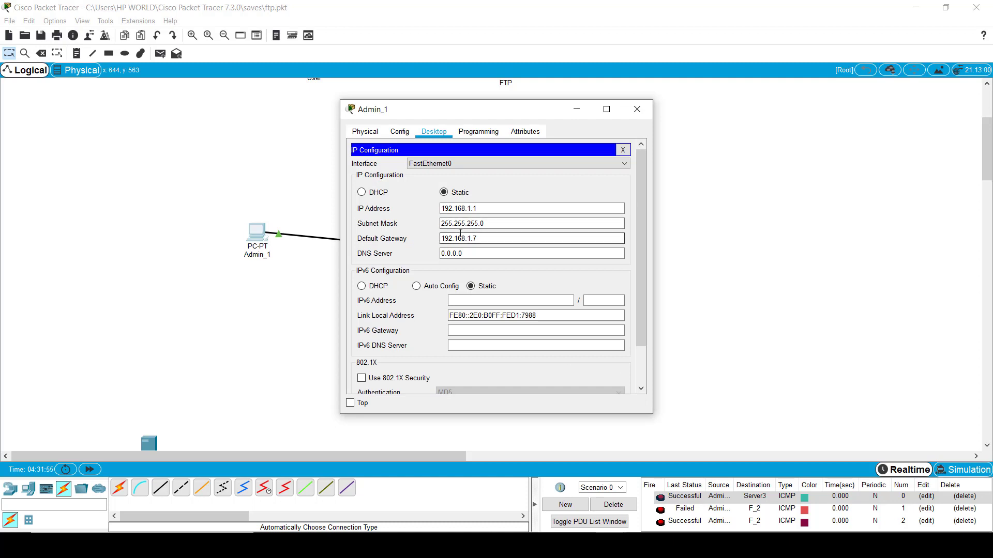
left_click_drag(523, 112, 825, 105)
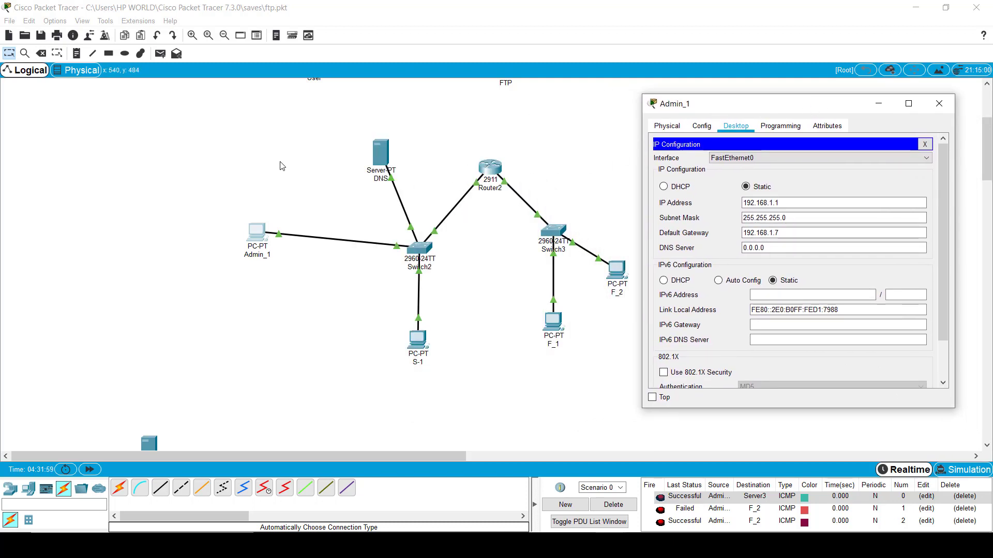
Step: Draw a green filled rectangle around the DNS server, Admin_1, S-1 and Switch2
left_click(141, 53)
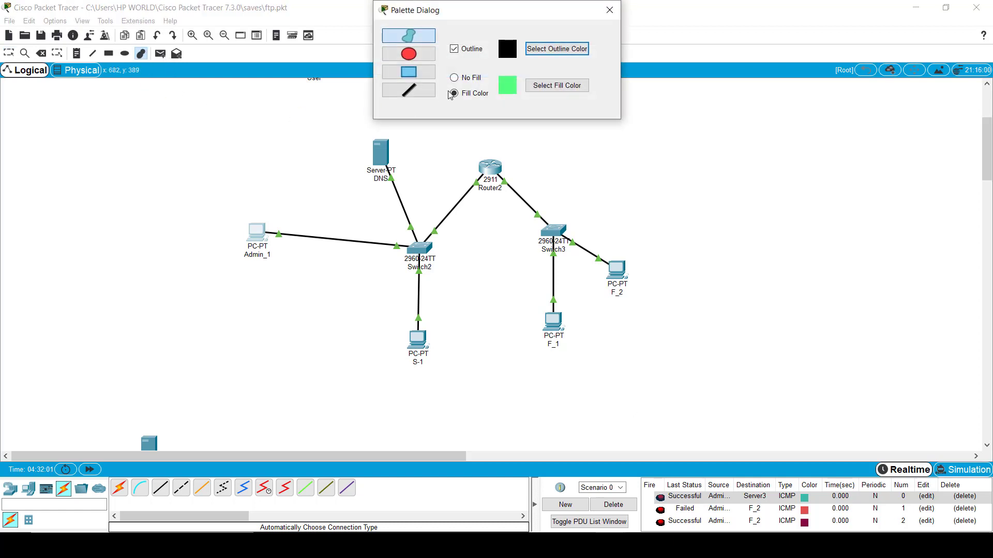
left_click(413, 73)
left_click_drag(221, 106, 461, 397)
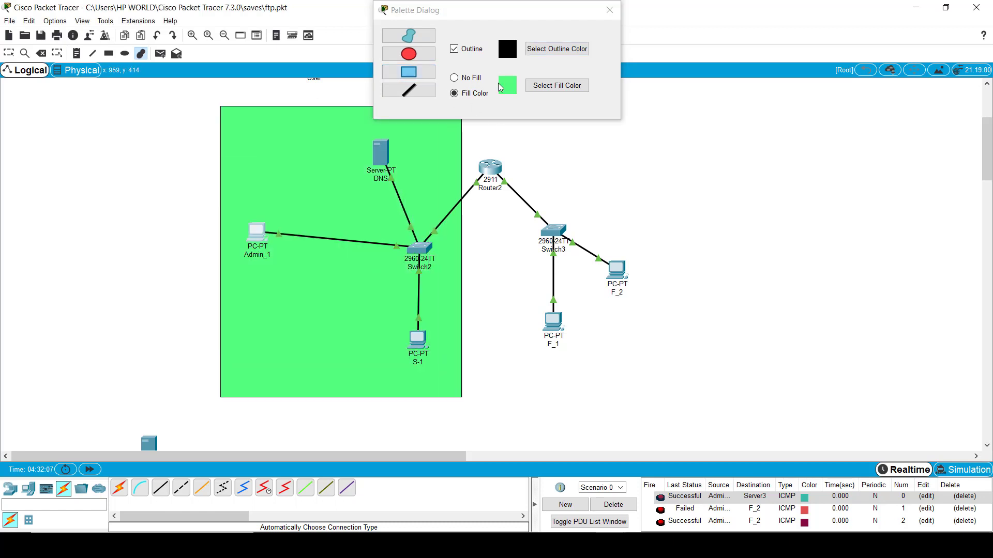
Step: Set the fill color to pink (#ffaaff), draw a rectangle around Switch3, F_1 and F_2, and close the palette
left_click(557, 85)
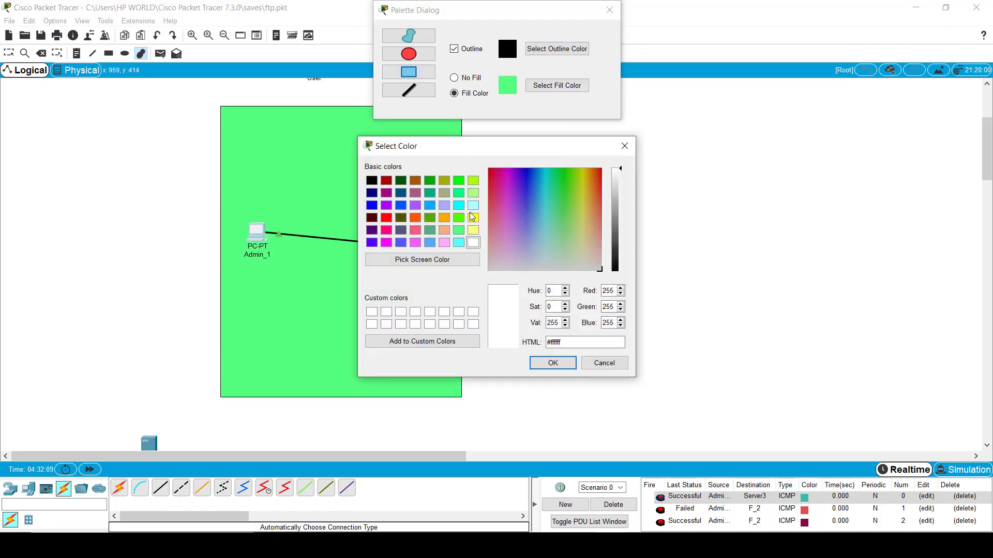
left_click(444, 243)
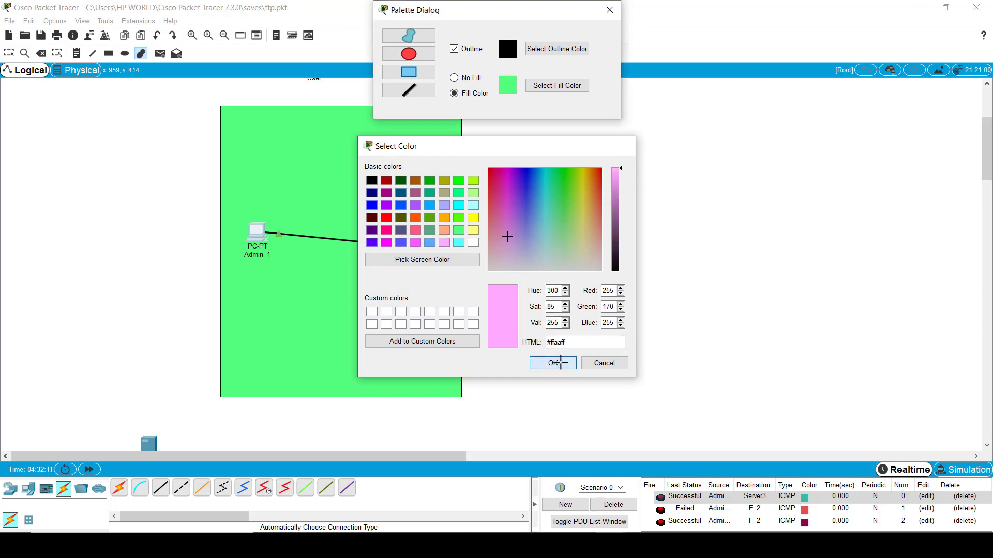
left_click(561, 361)
left_click_drag(669, 131, 586, 350)
left_click_drag(493, 373, 522, 377)
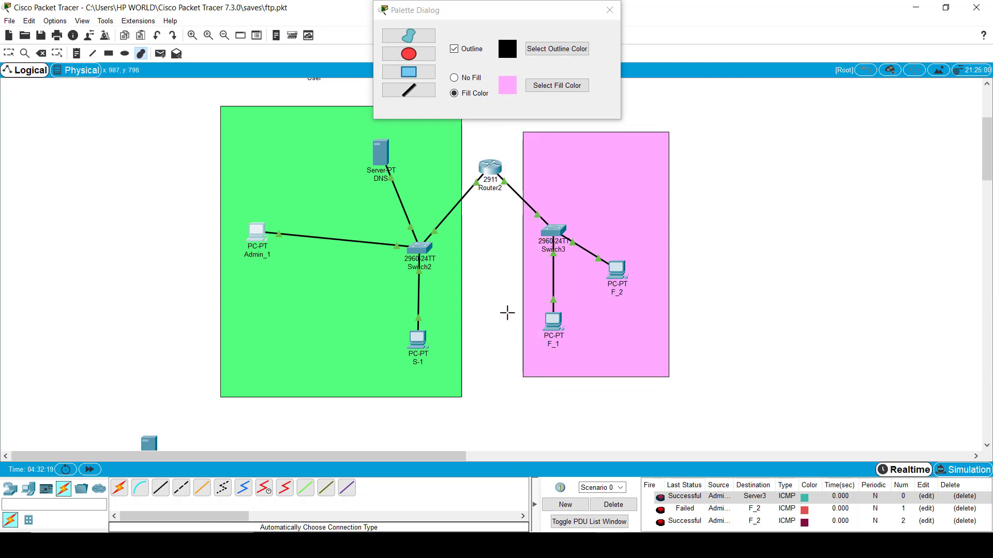
left_click(614, 10)
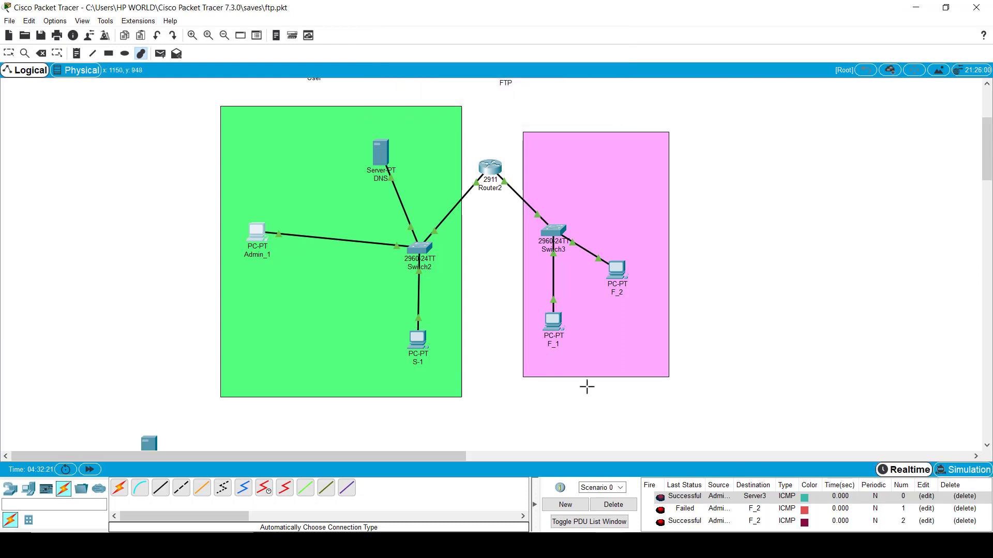
Step: Leave the drawing tool and set Admin_1's DNS server to 192.168.1.5
key("Escape")
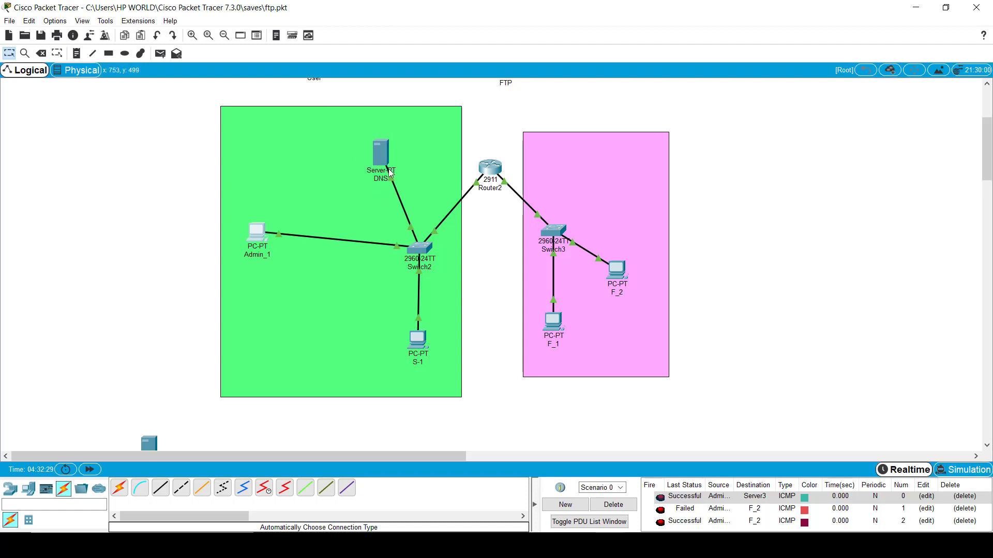
mouse_move(387, 167)
mouse_move(621, 272)
left_click(262, 233)
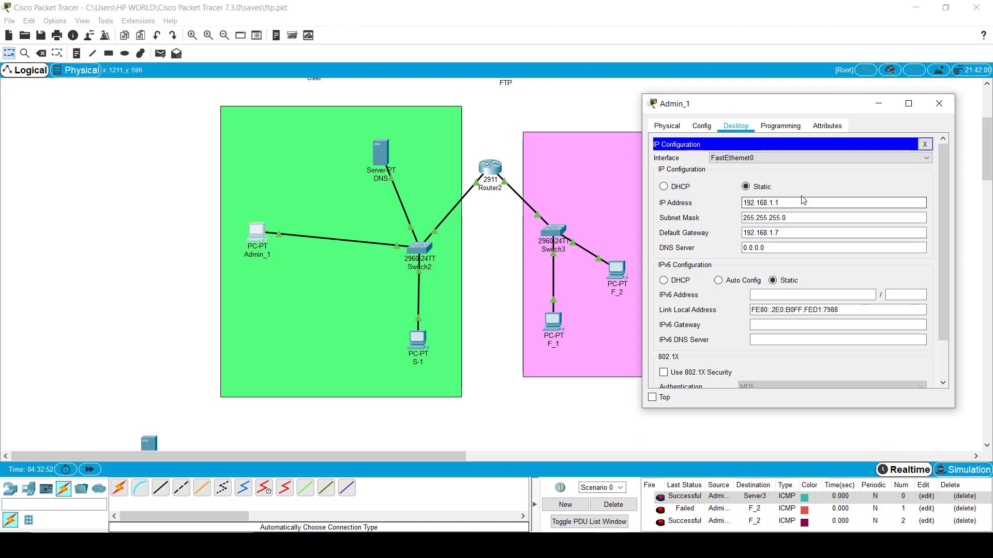
double_click(775, 248)
type("192.168.1.5")
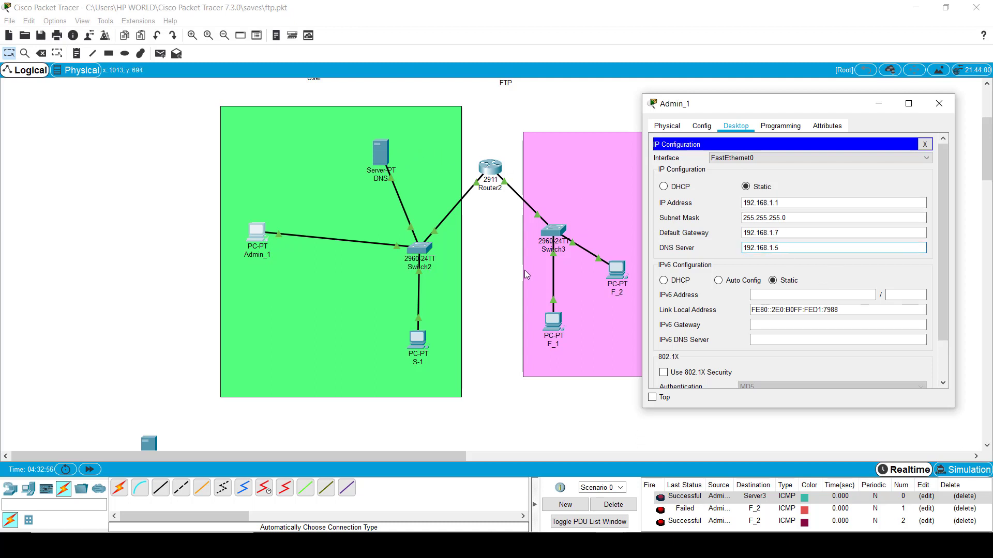
Step: Set S-1's DNS server to 192.168.1.5 and close its IP configuration
left_click(421, 337)
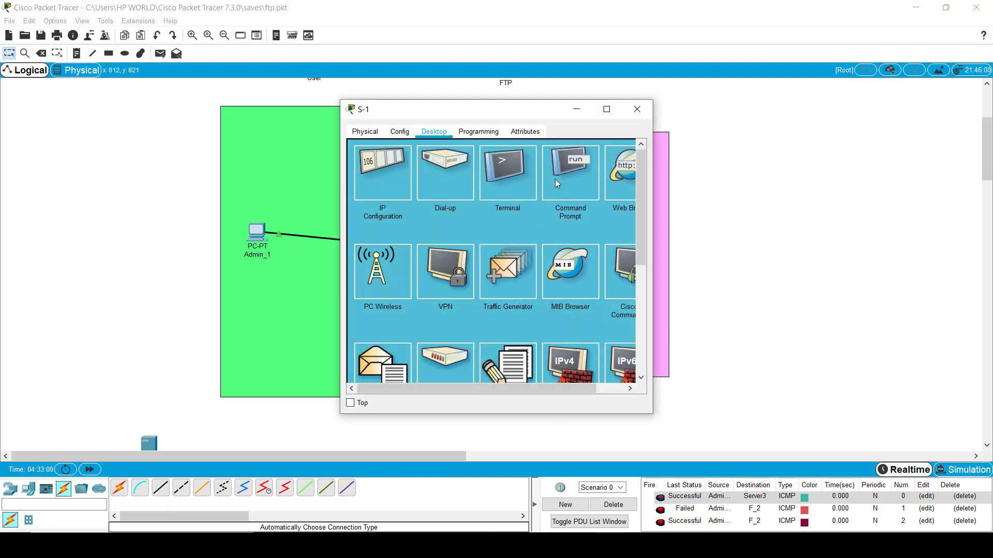
left_click(405, 170)
double_click(452, 253)
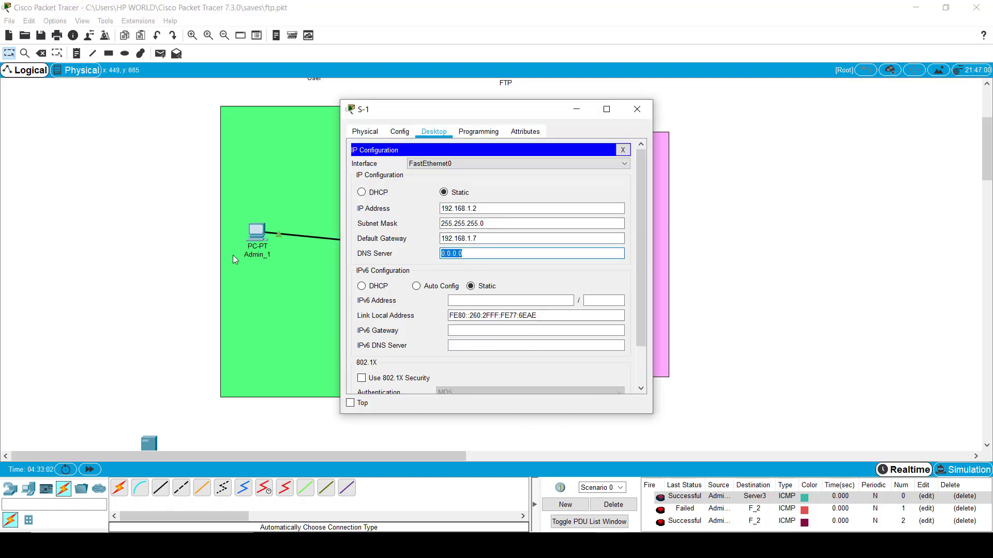
type("192.168.1.5")
left_click(623, 150)
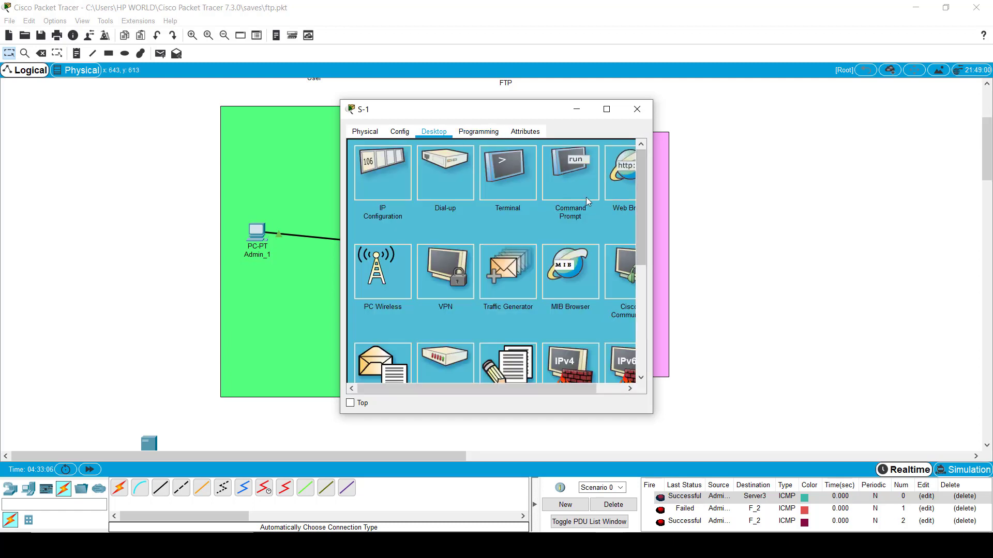
left_click(618, 171)
left_click(471, 166)
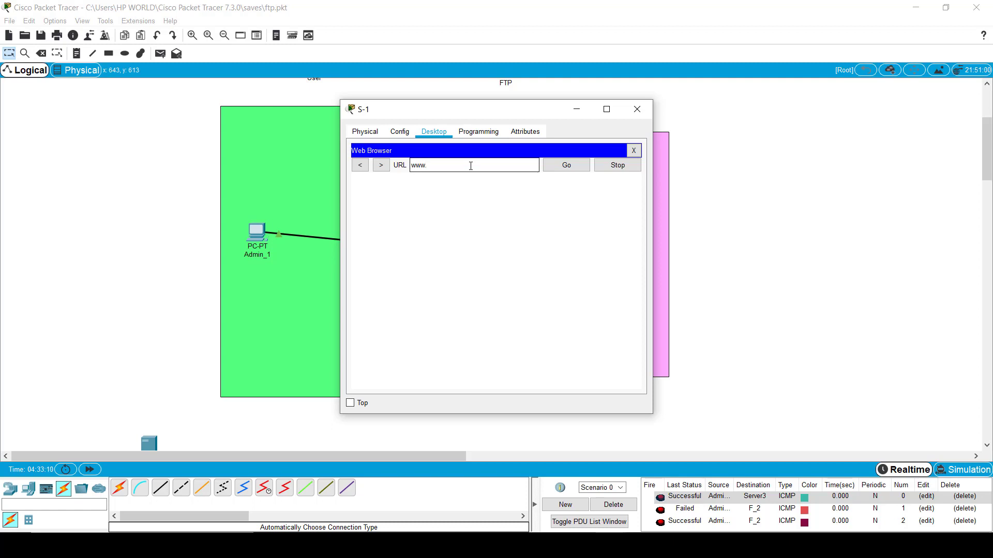
type("www.crazycloudian.com")
key("Return")
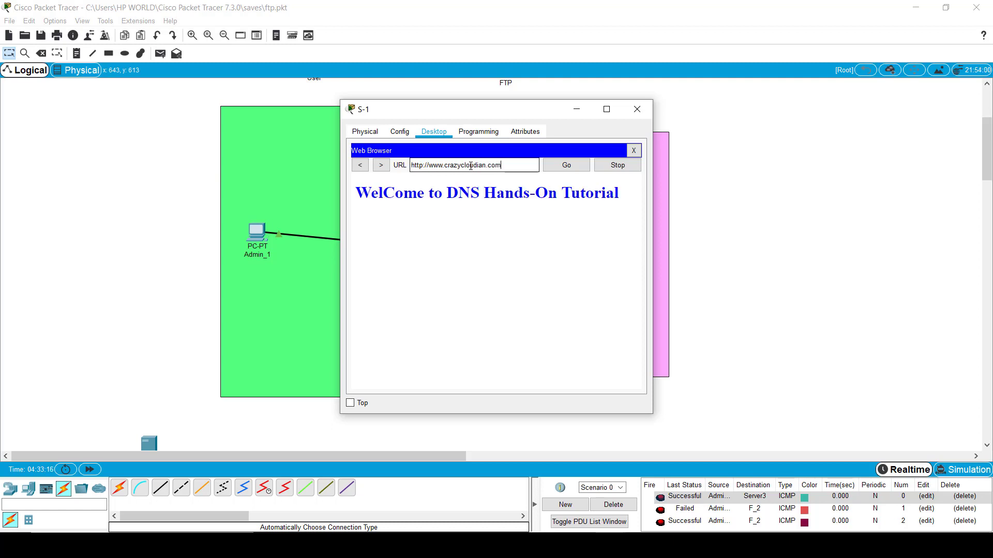
left_click_drag(516, 110, 824, 93)
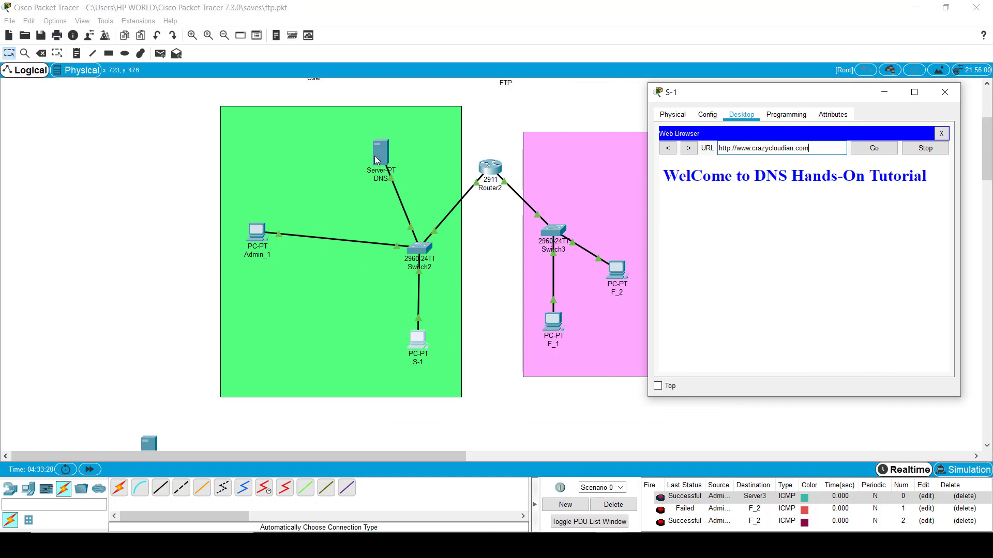
left_click(943, 96)
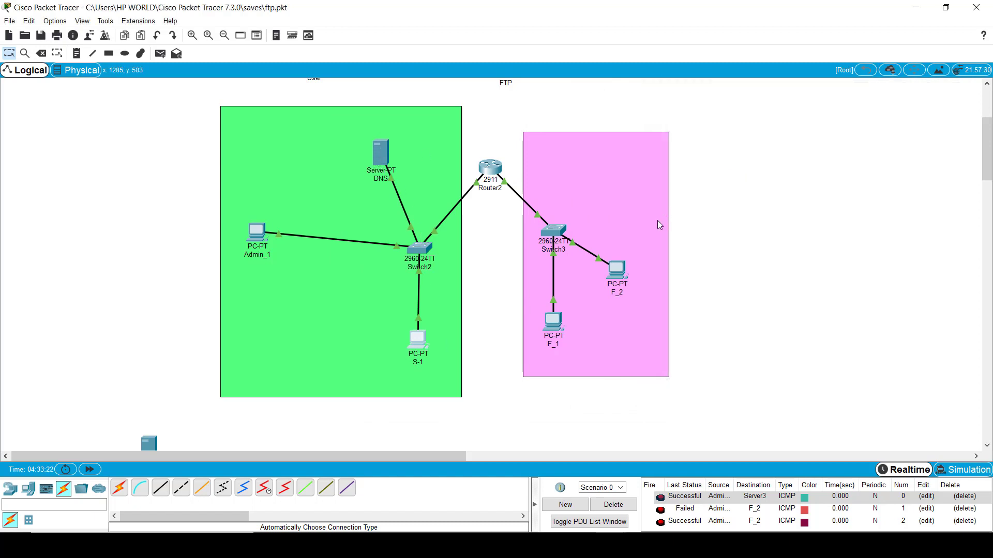
Step: Set F_2's DNS server to 192.168.1.5 and close its IP configuration
left_click(618, 267)
left_click(399, 168)
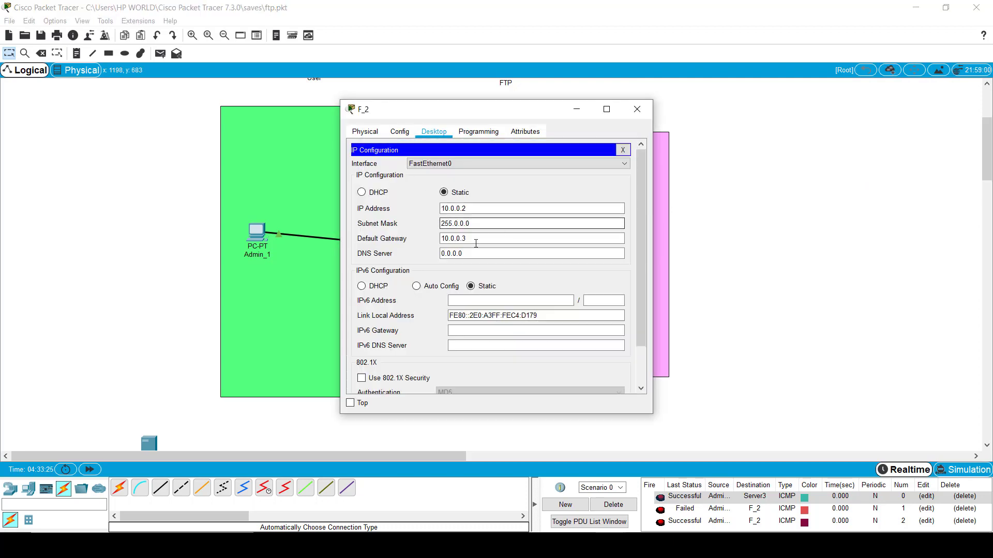
left_click_drag(469, 254, 409, 249)
type("192.168.1.5")
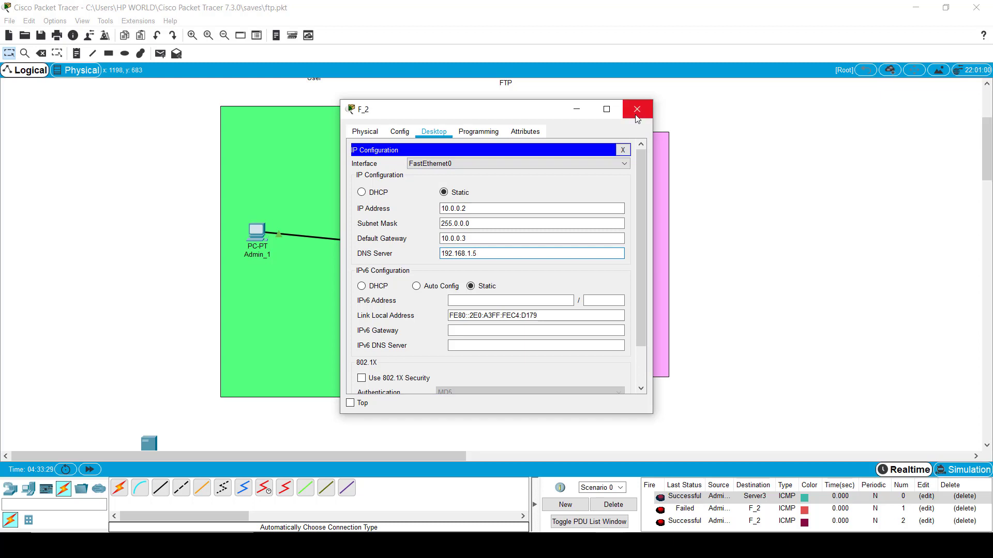
left_click(623, 150)
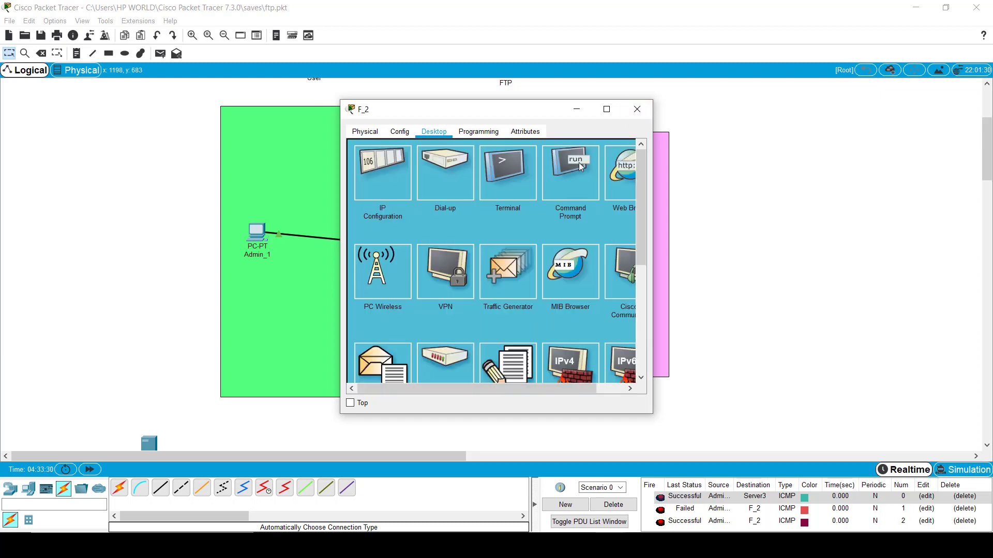
left_click(616, 186)
left_click(527, 167)
type("ww")
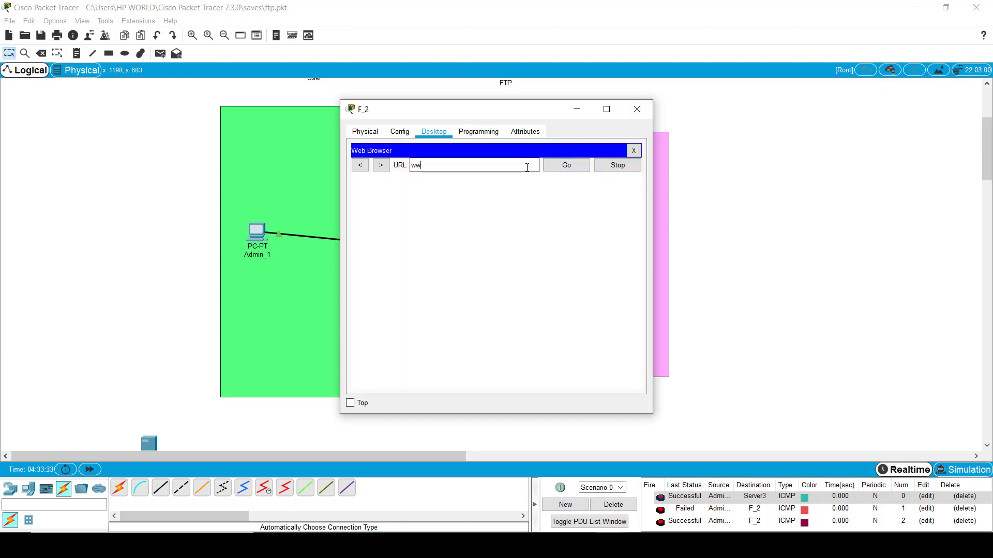
type("w.crazycloudian.com")
key("Return")
left_click_drag(549, 110, 878, 107)
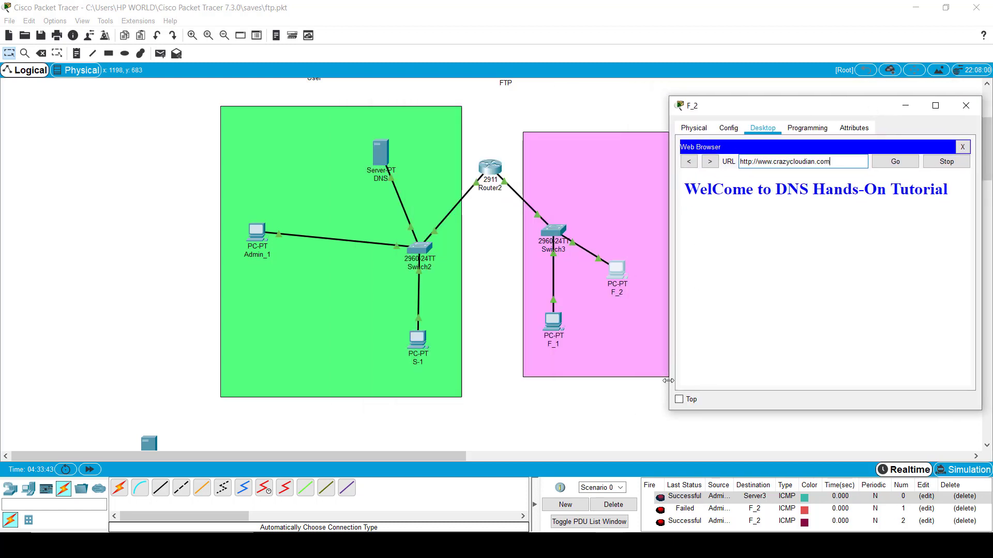
Step: Reopen F_2 and examine the IP address, subnet mask and default gateway in its IP configuration
left_click_drag(454, 456, 477, 456)
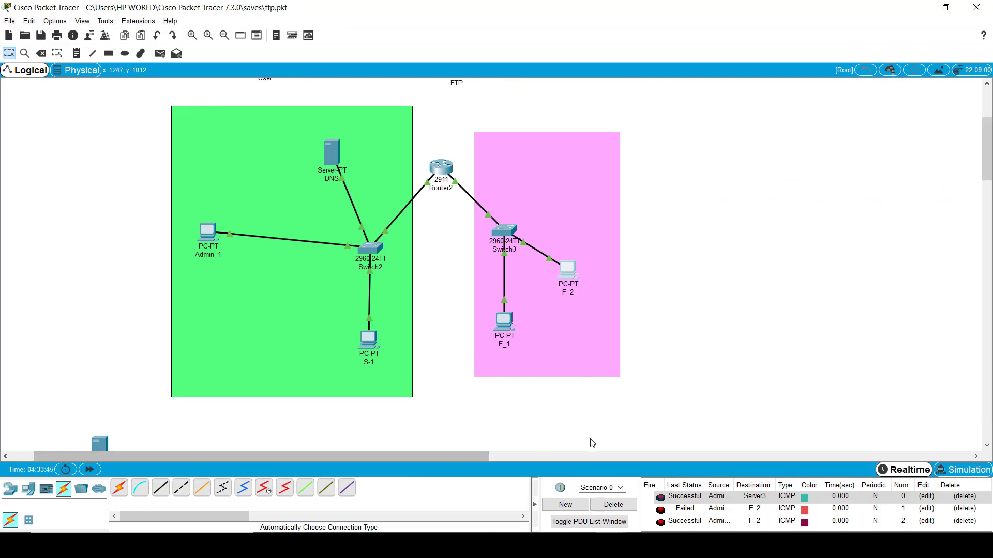
left_click(572, 276)
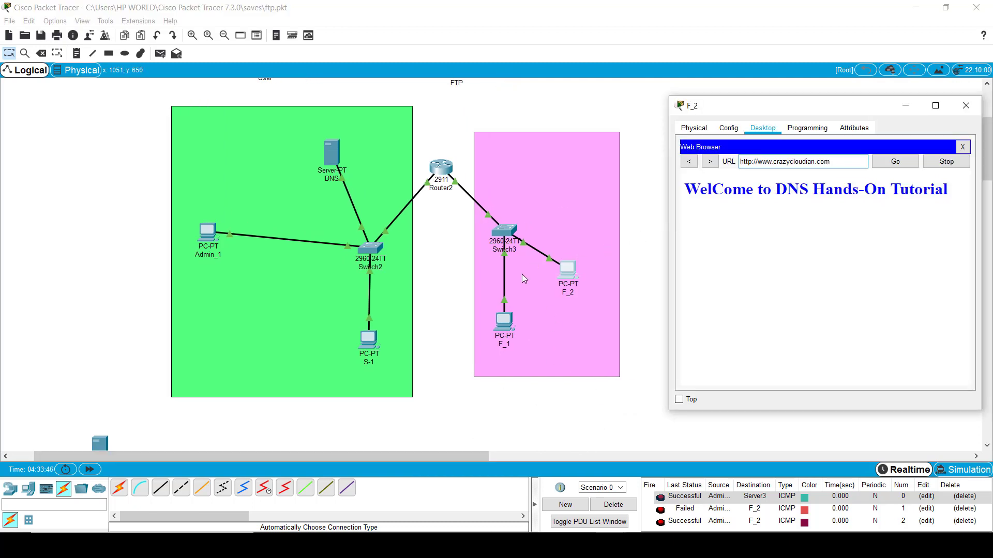
left_click(568, 272)
left_click(962, 147)
left_click(726, 168)
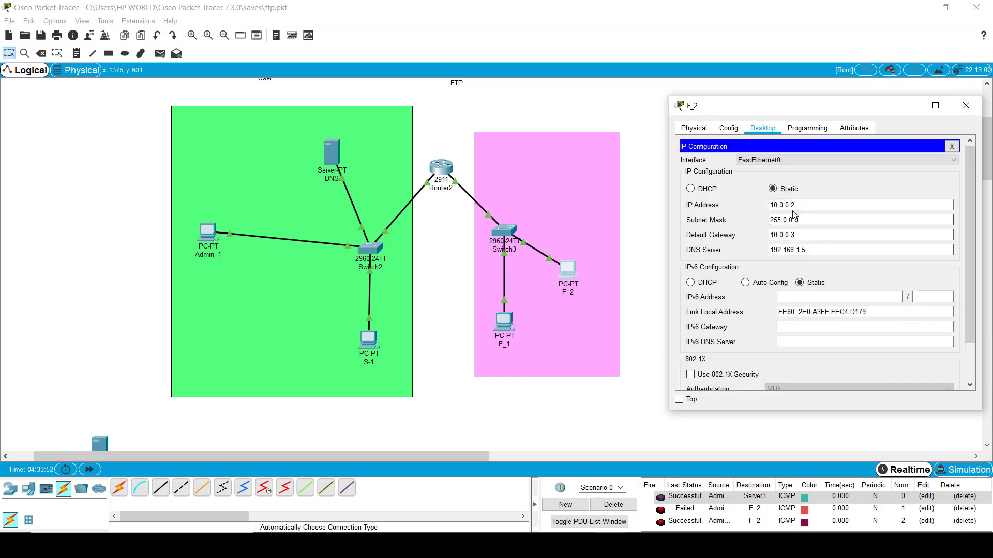
left_click_drag(795, 206, 763, 220)
left_click(771, 235)
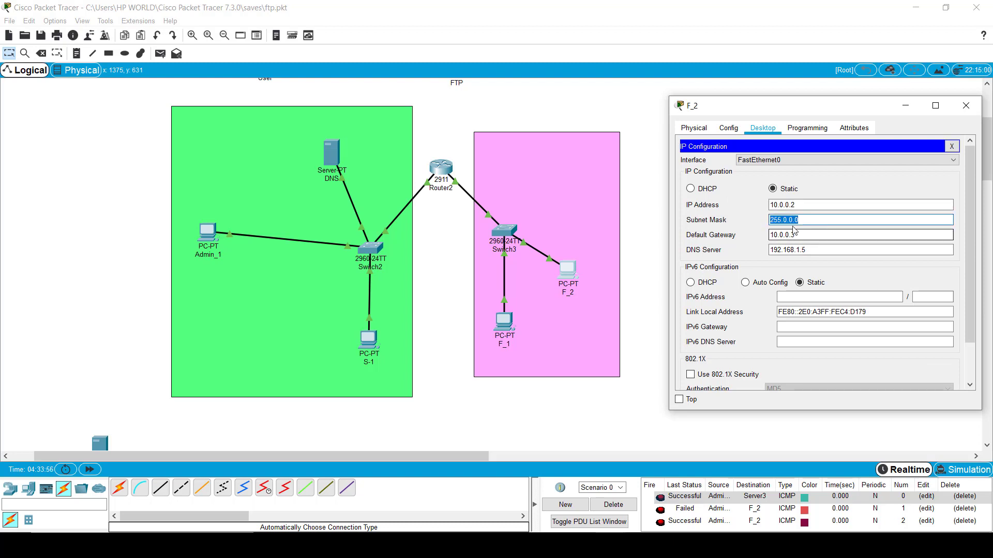
left_click(792, 234)
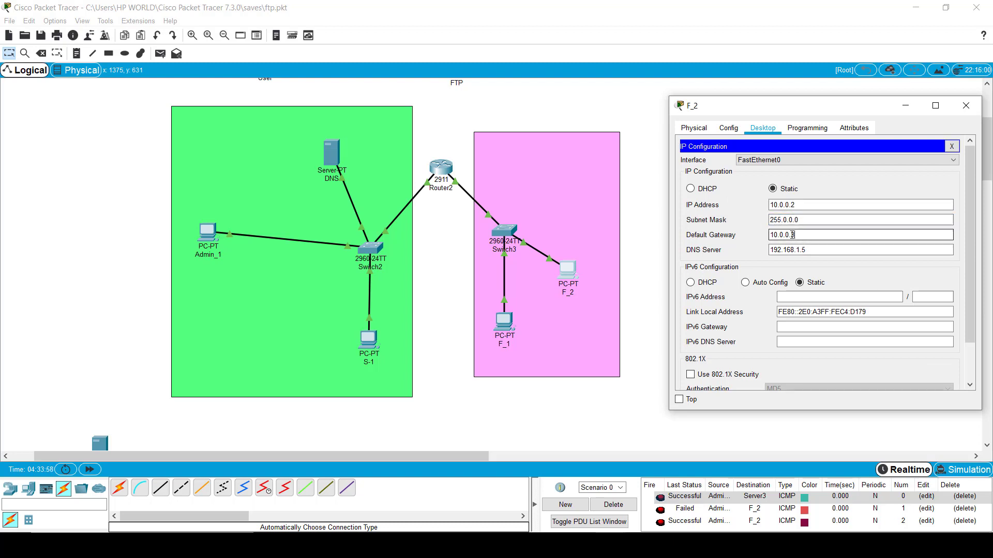
left_click_drag(792, 235, 768, 235)
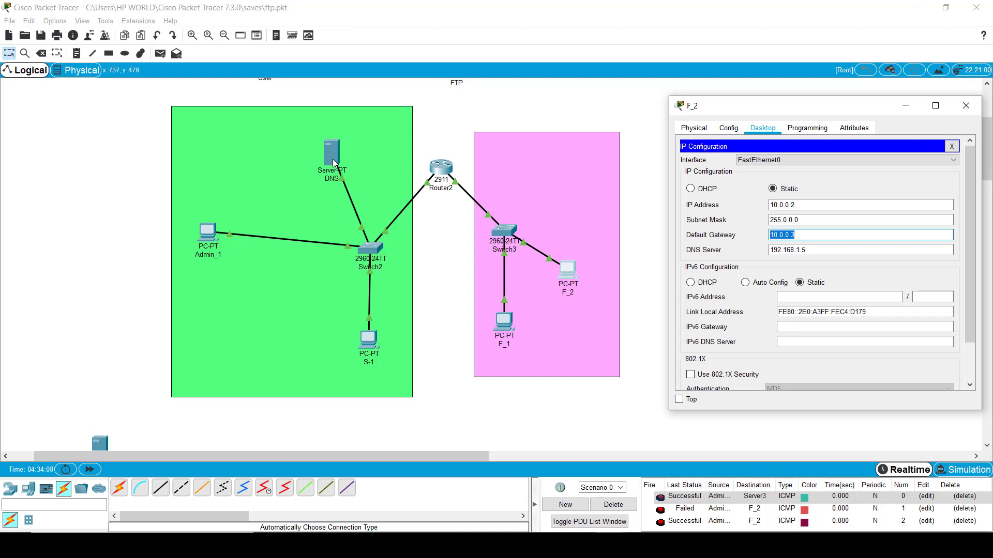
Step: Switch to Simulation mode and delete Scenario 0 with its existing PDUs
left_click(952, 471)
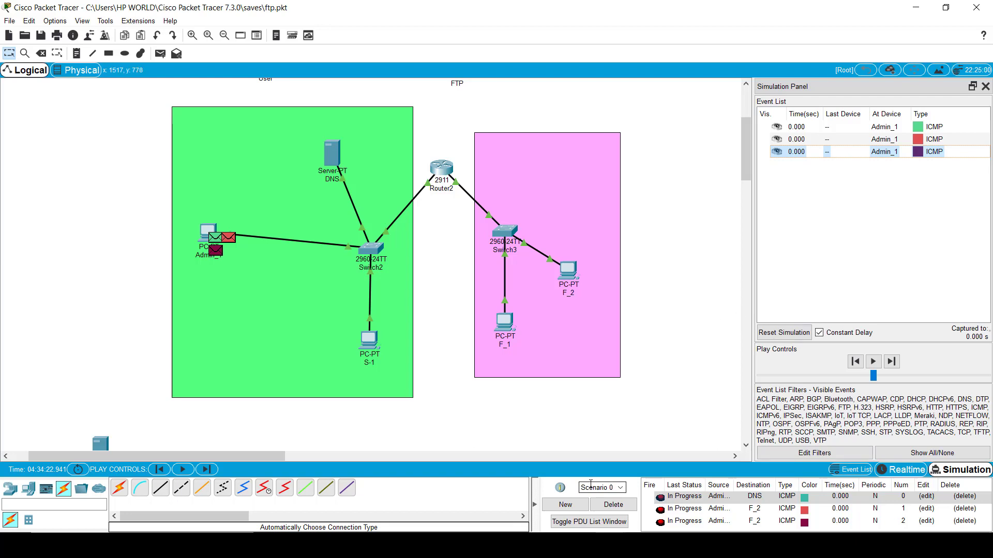
left_click(613, 505)
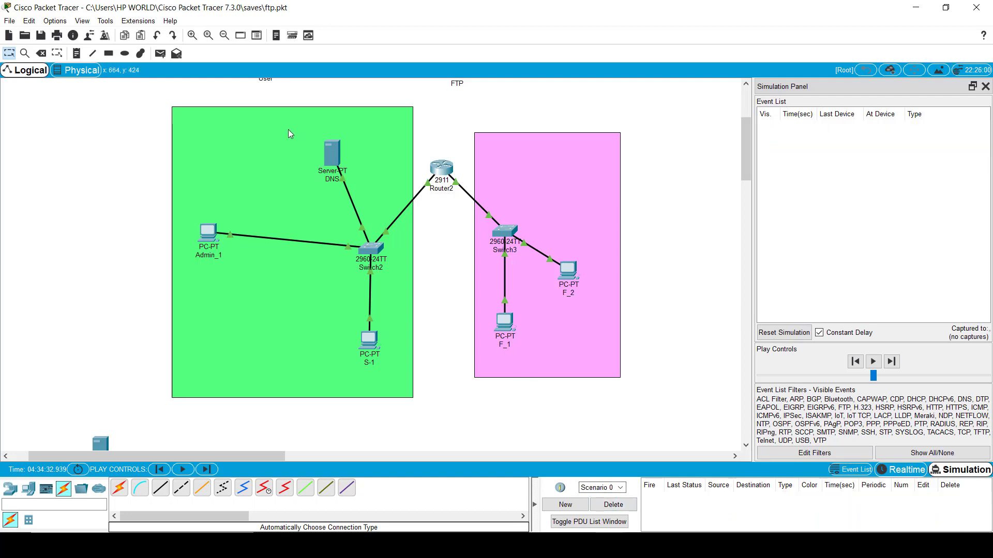
Step: Add a simple PDU from Admin_1 to the DNS server and play the simulation
left_click(161, 54)
mouse_move(211, 233)
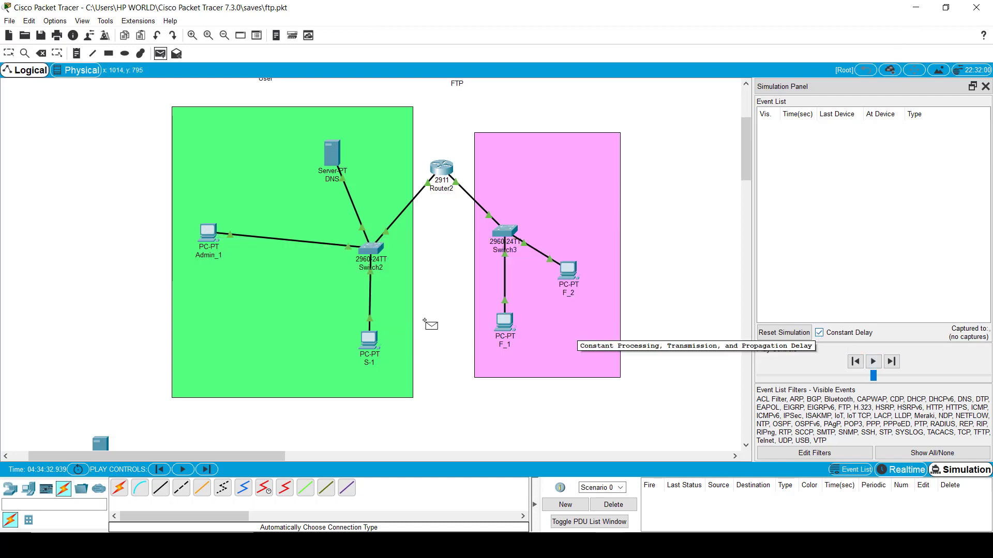
left_click(208, 232)
left_click(334, 152)
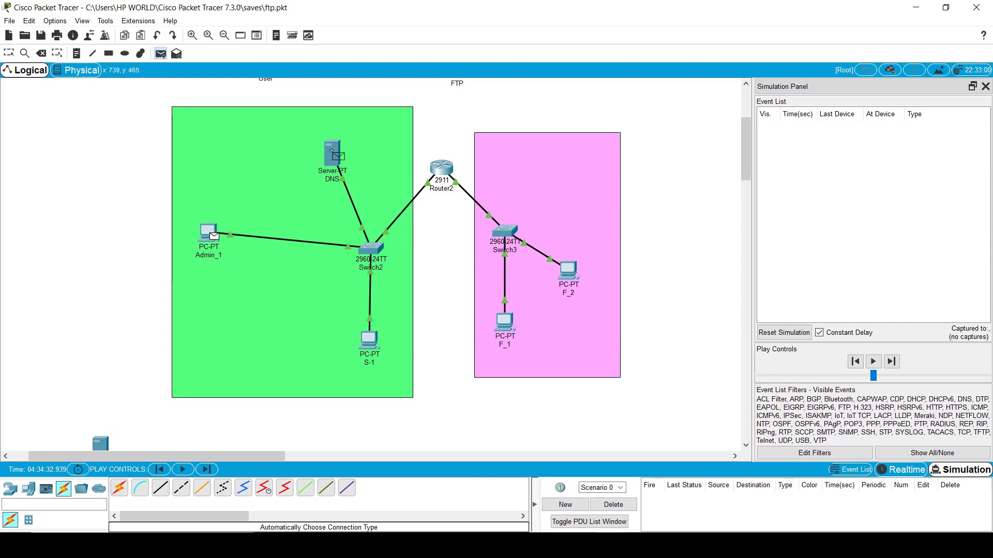
mouse_move(332, 150)
left_click(332, 150)
left_click(872, 362)
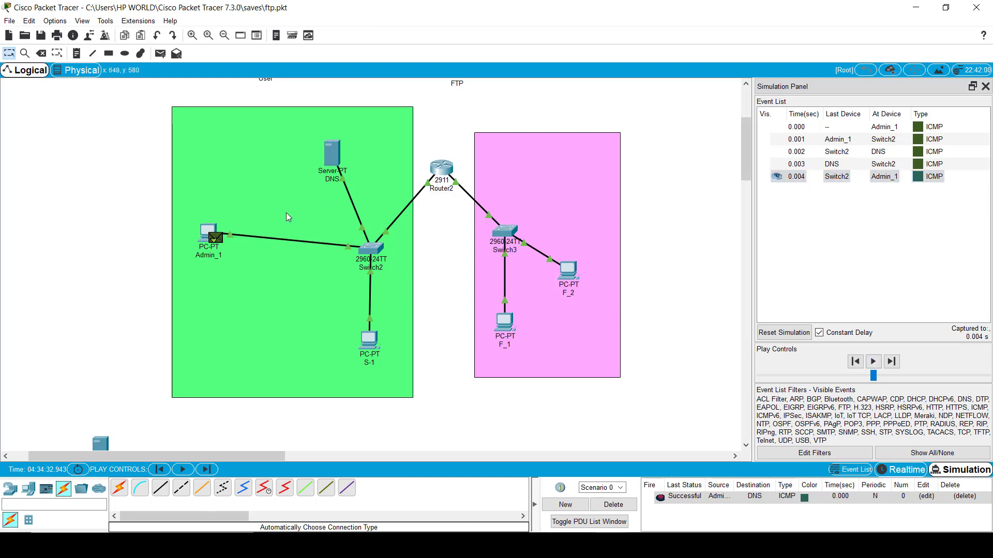
Step: Add a simple PDU from F_2 to the DNS server and play the simulation
left_click(159, 54)
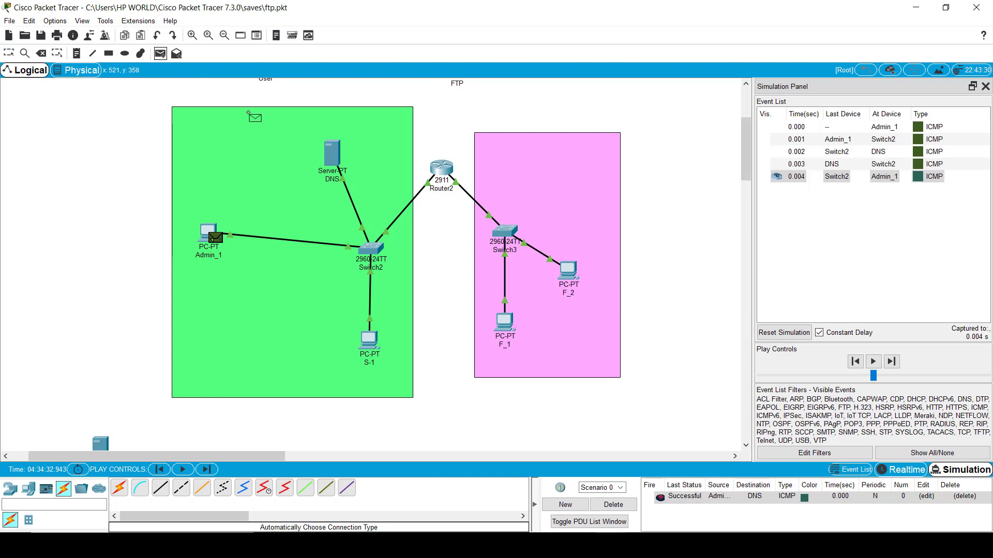
left_click(561, 264)
left_click(327, 158)
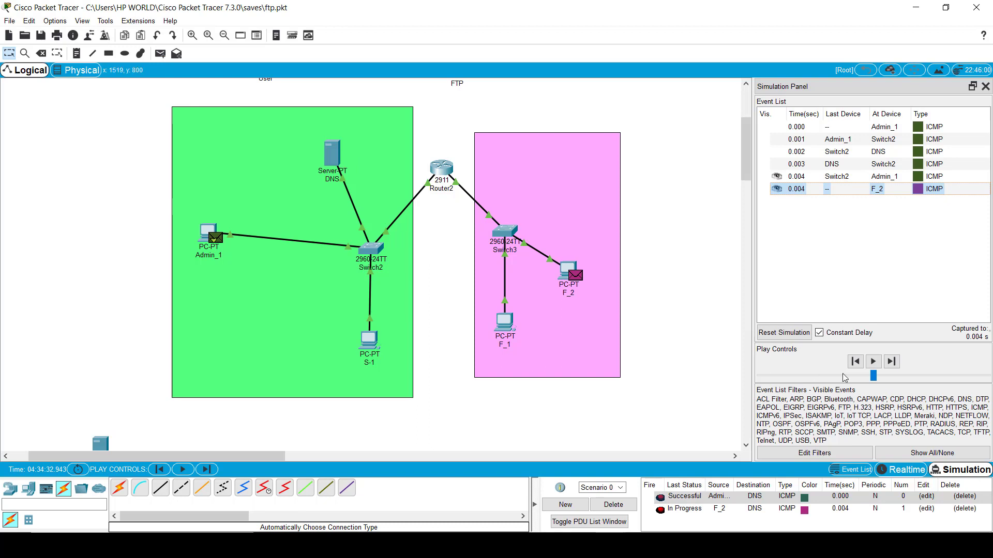
left_click(873, 362)
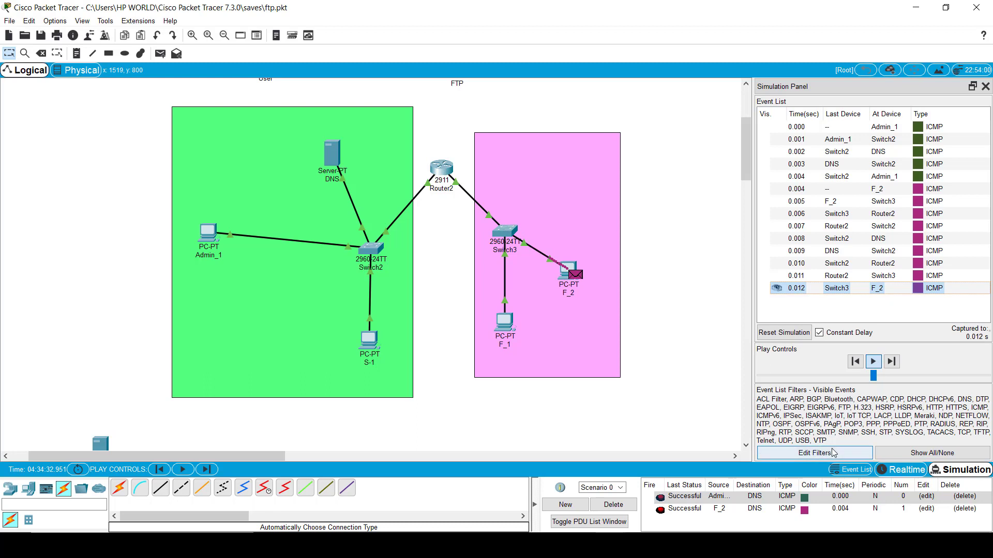
Step: Exclude ARP, ICMP, BGP, EIGRP, OSPF, DHCP, HSRP and RIP from the IPv4 event filters, keeping DNS, and close the filter window
left_click(814, 452)
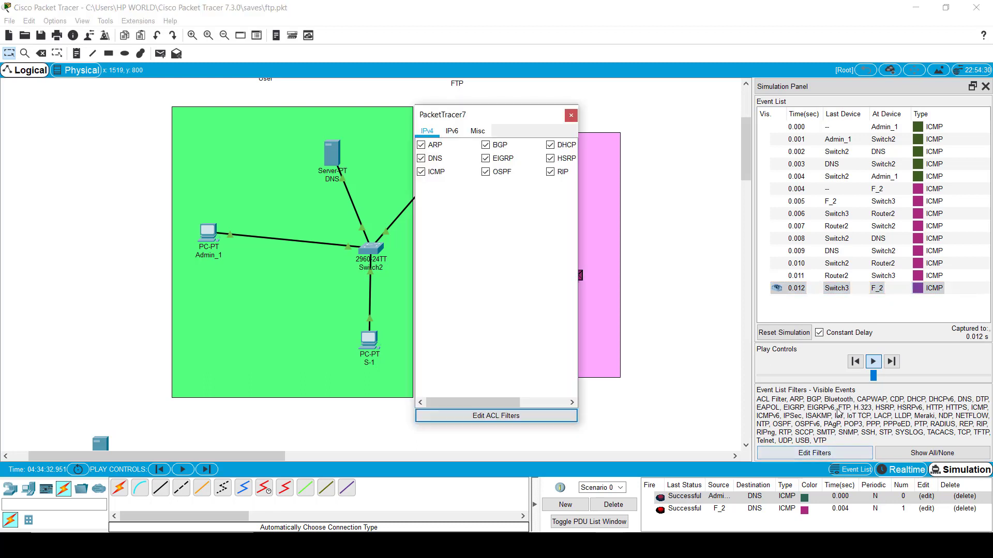
left_click(421, 172)
left_click(421, 145)
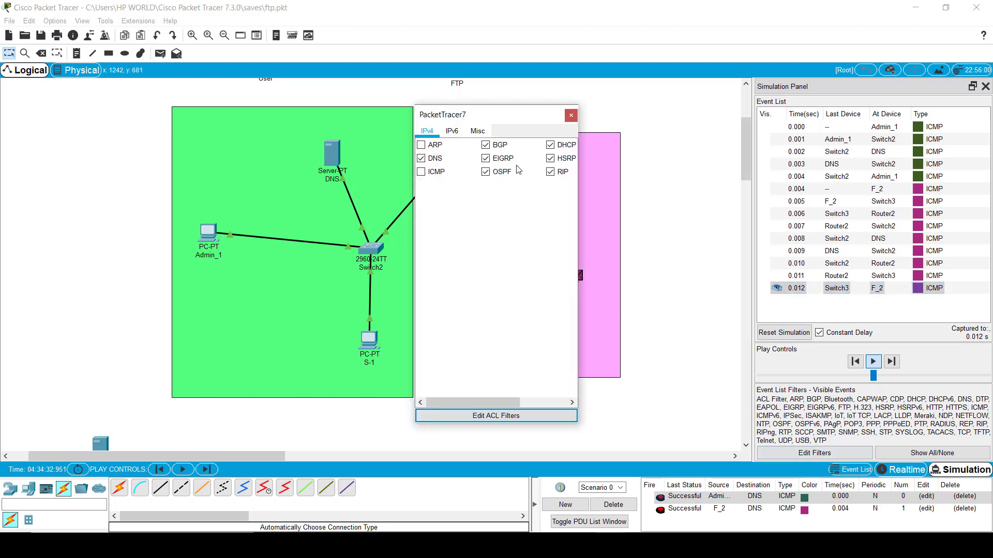
left_click(485, 171)
left_click(486, 158)
left_click(485, 145)
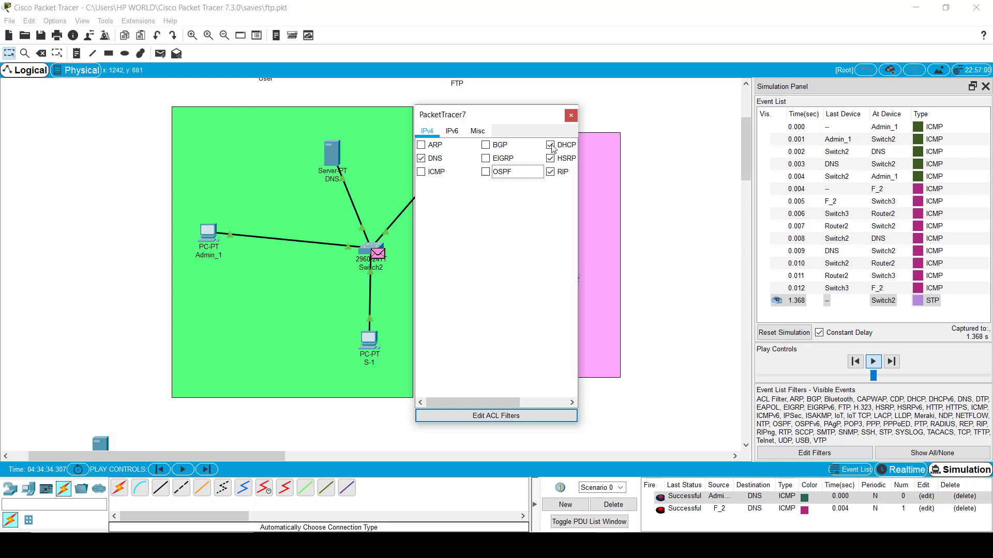
left_click(550, 145)
left_click(524, 144)
left_click(521, 158)
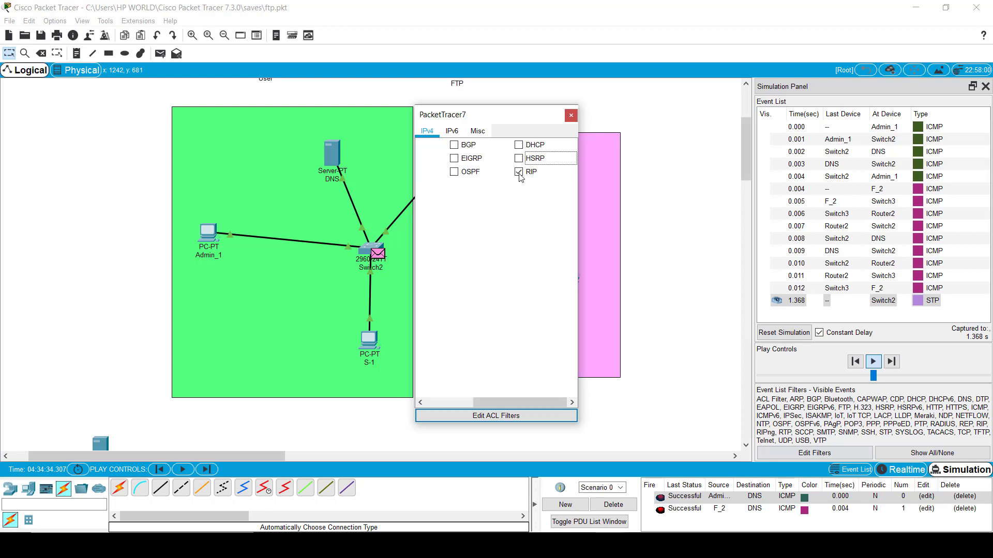
left_click(521, 173)
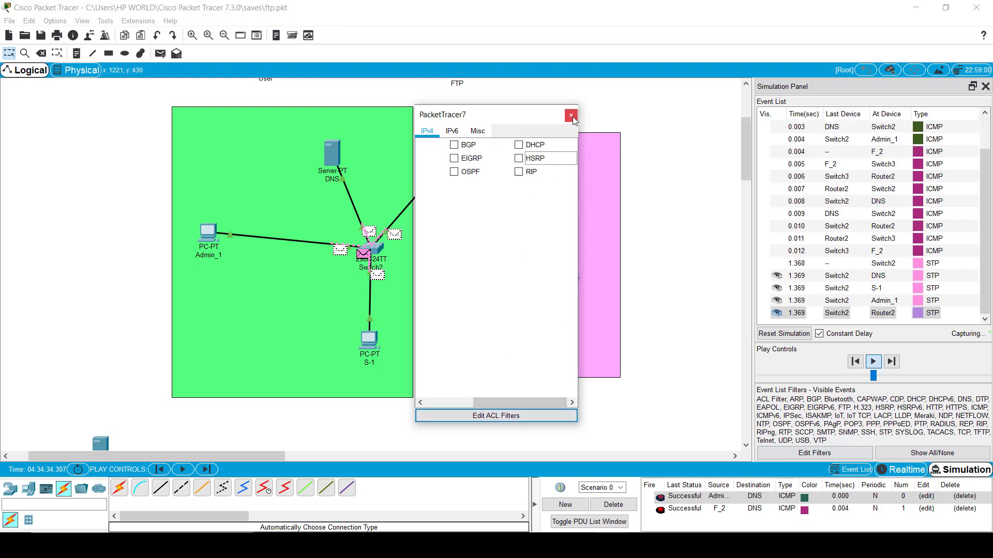
left_click(571, 115)
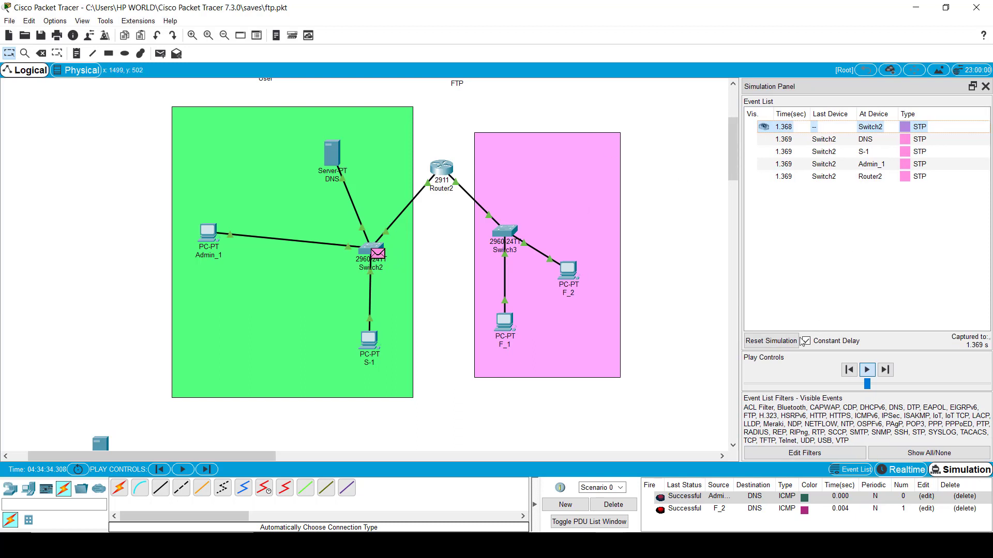
Step: Stop the simulation playback, then delete Scenario 0 with its PDUs and return to Realtime mode
left_click(866, 370)
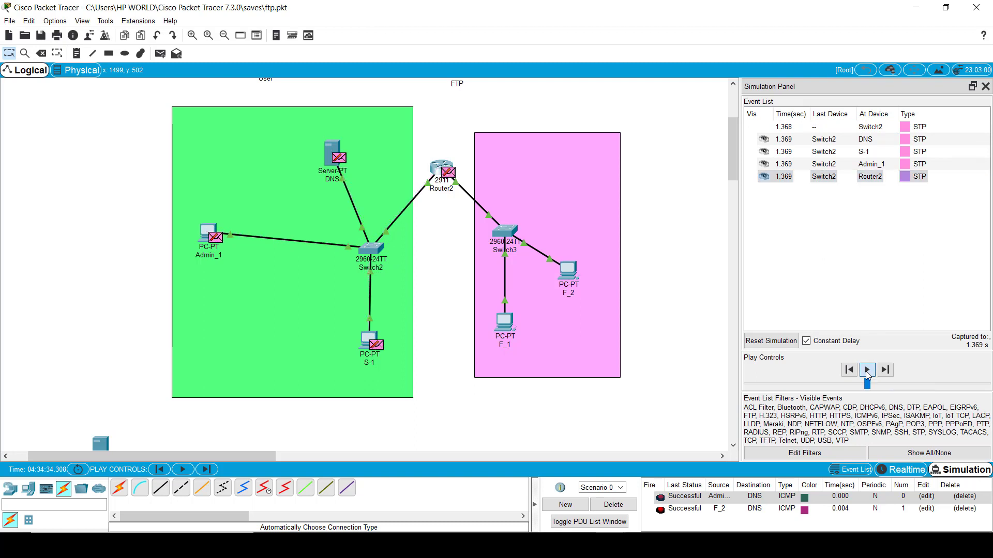
left_click(632, 507)
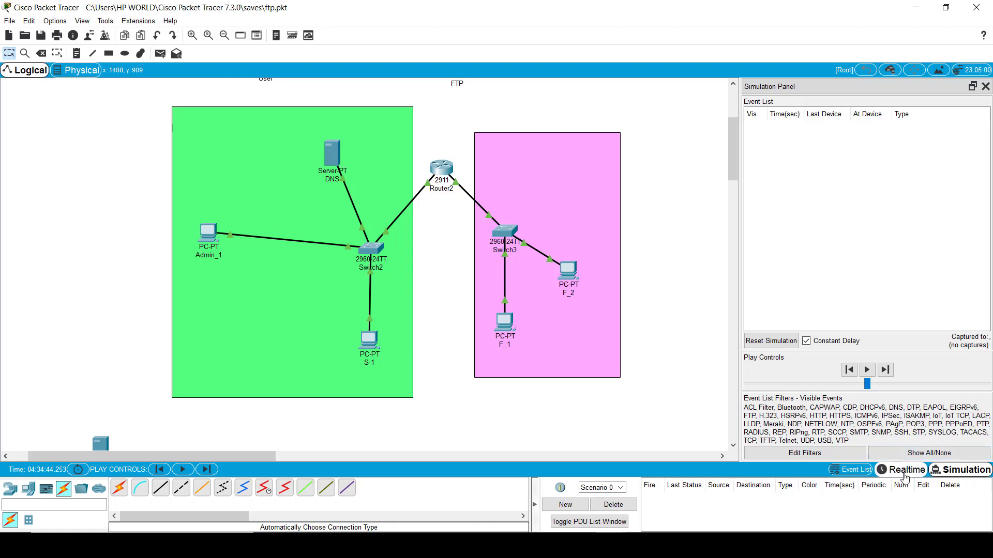
left_click(904, 472)
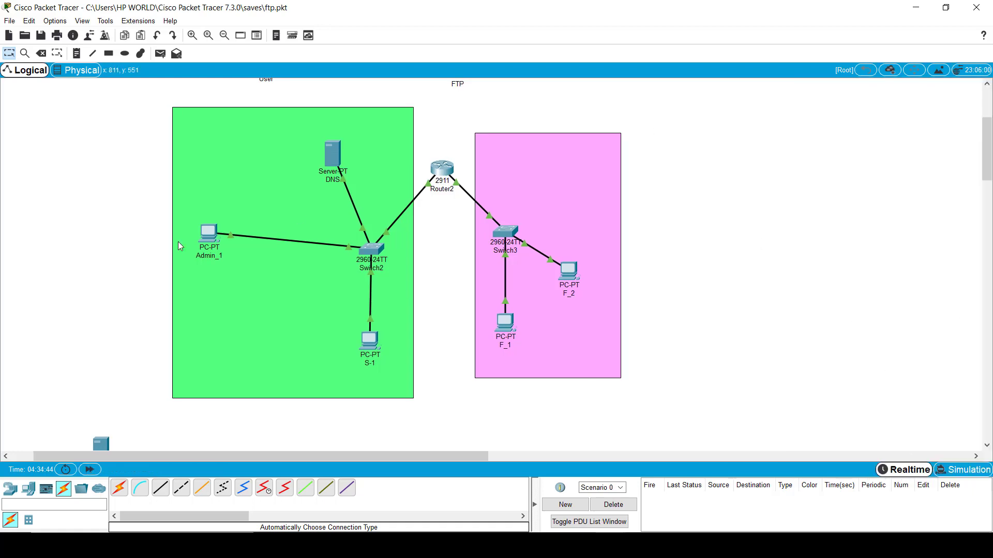
Step: Close Admin_1's IP Configuration and open its Command Prompt
left_click(210, 234)
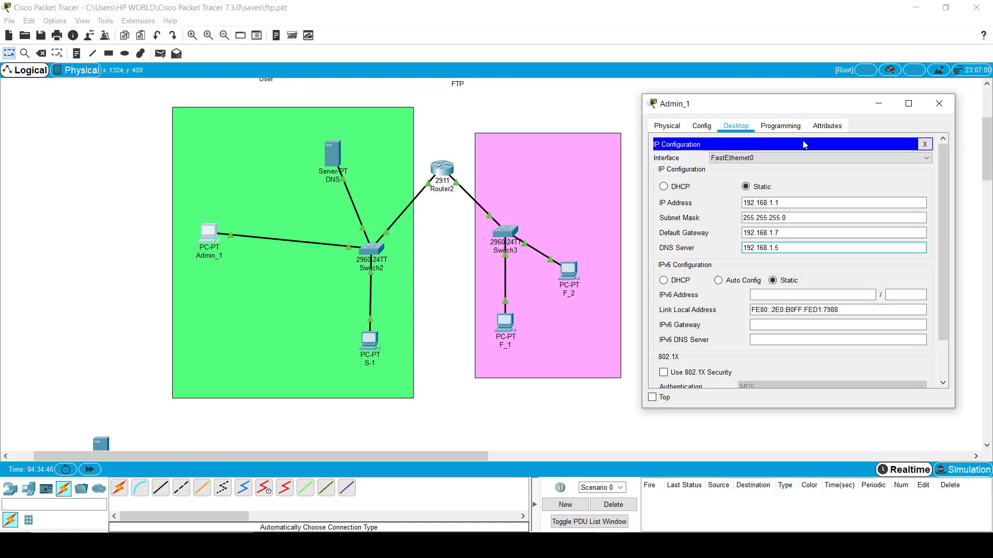
left_click(924, 145)
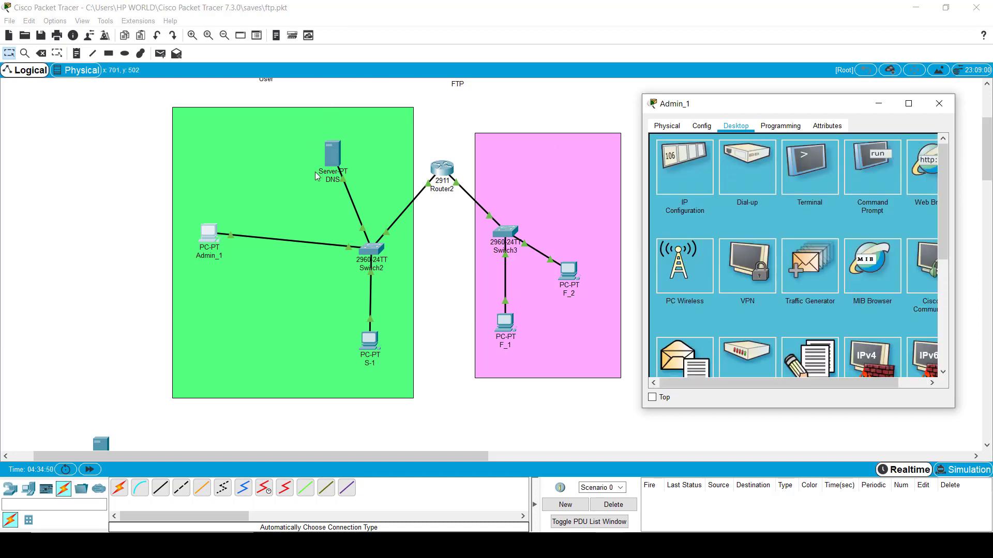
left_click(874, 166)
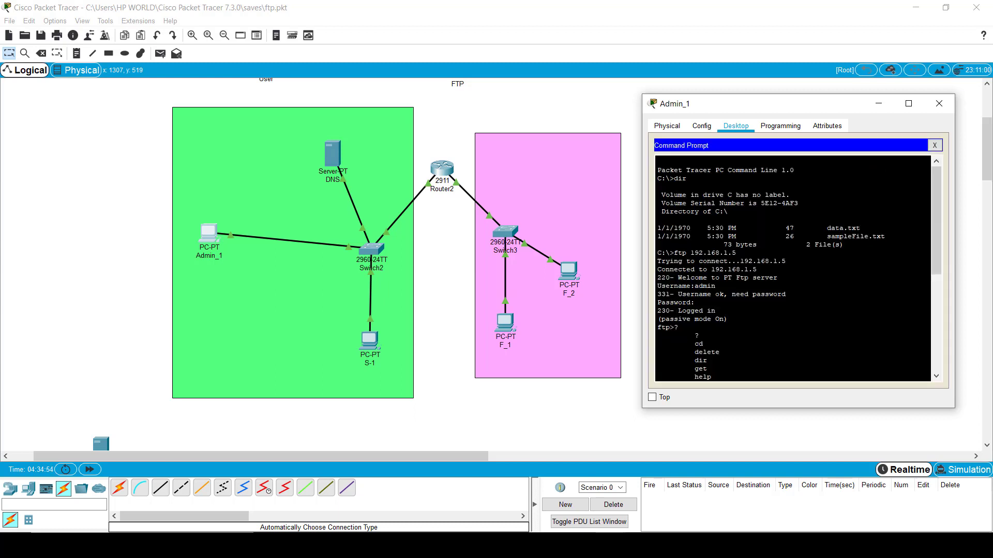
Step: Try to clear Admin_1's Command Prompt with the clear command, and leave it with exit
key("Return")
key("Return")
type("ear")
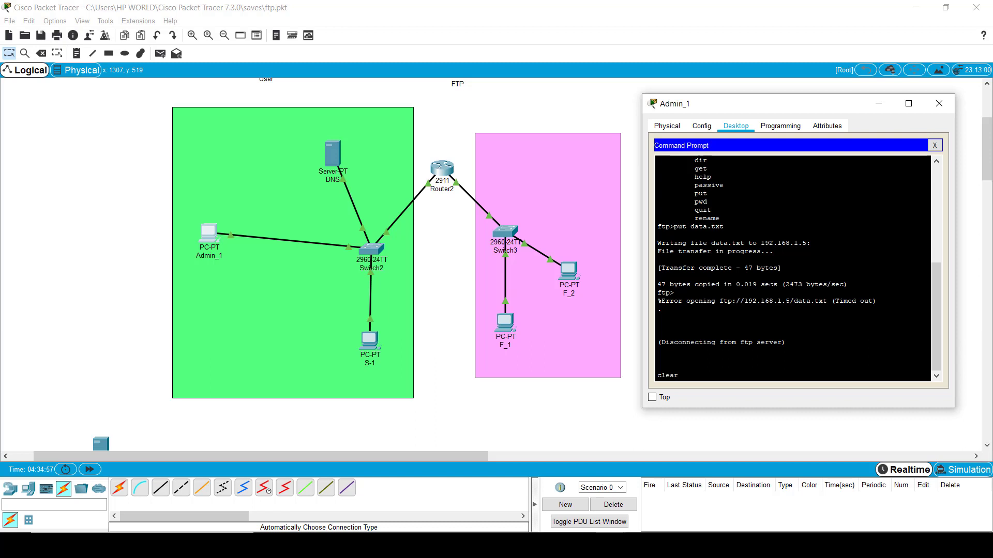
key("Return")
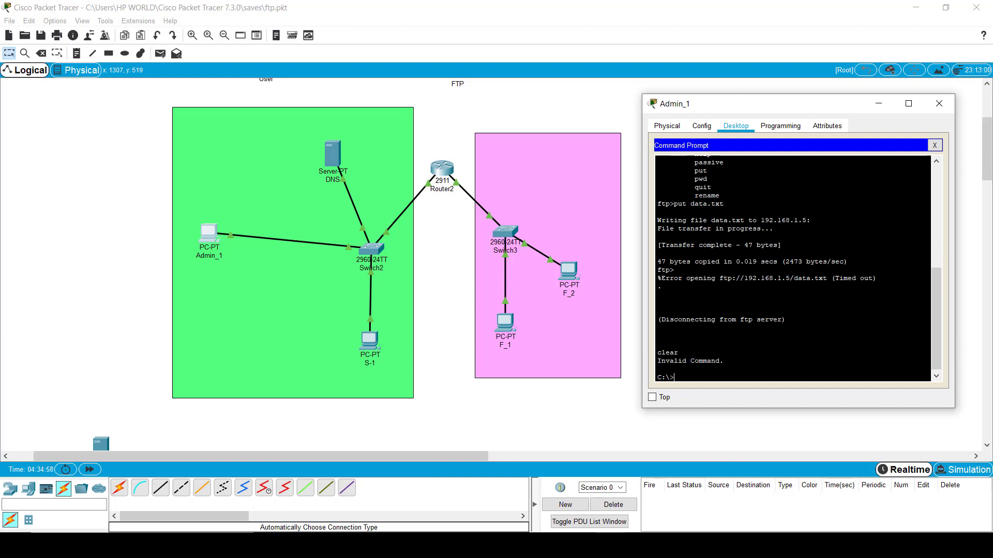
type("claer")
key("Return")
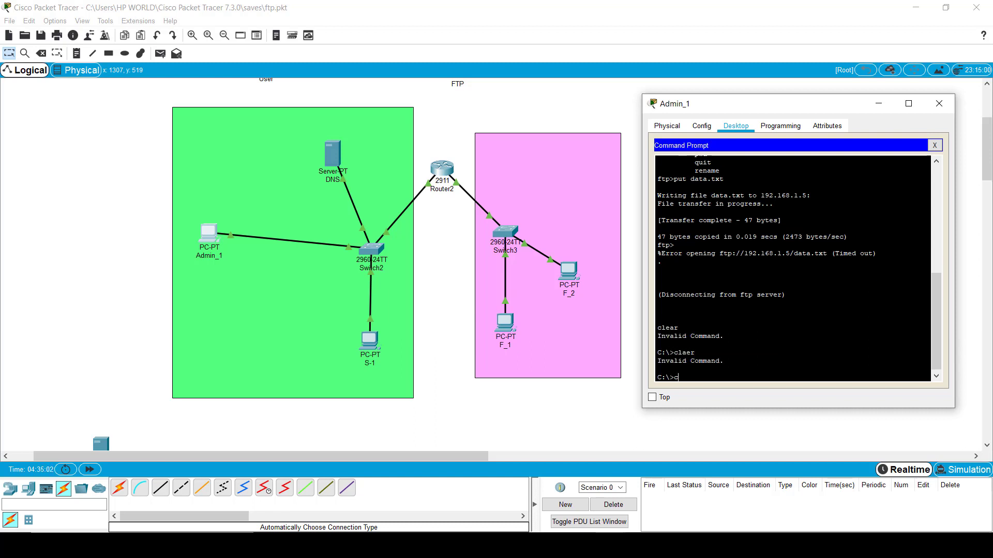
type("clear")
key("Return")
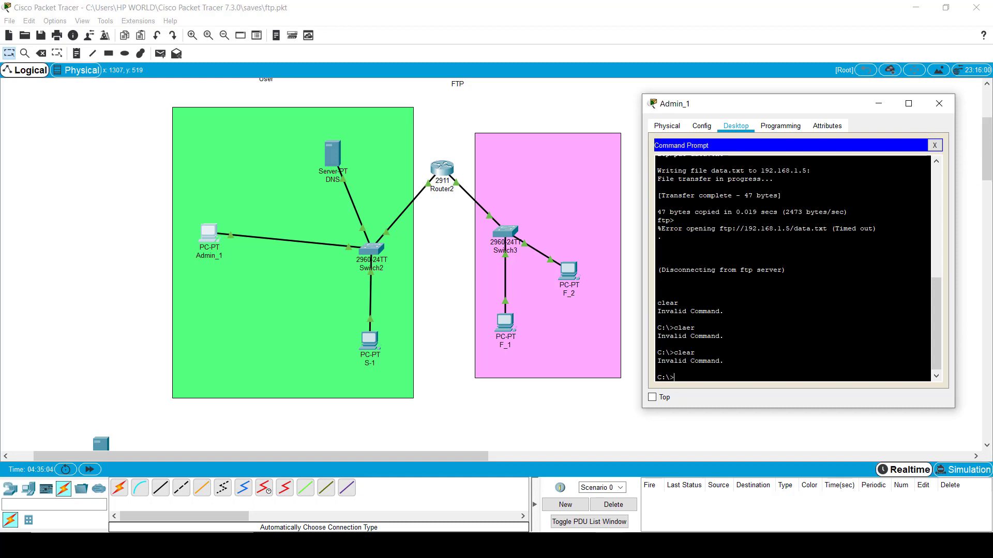
type("exit")
key("Return")
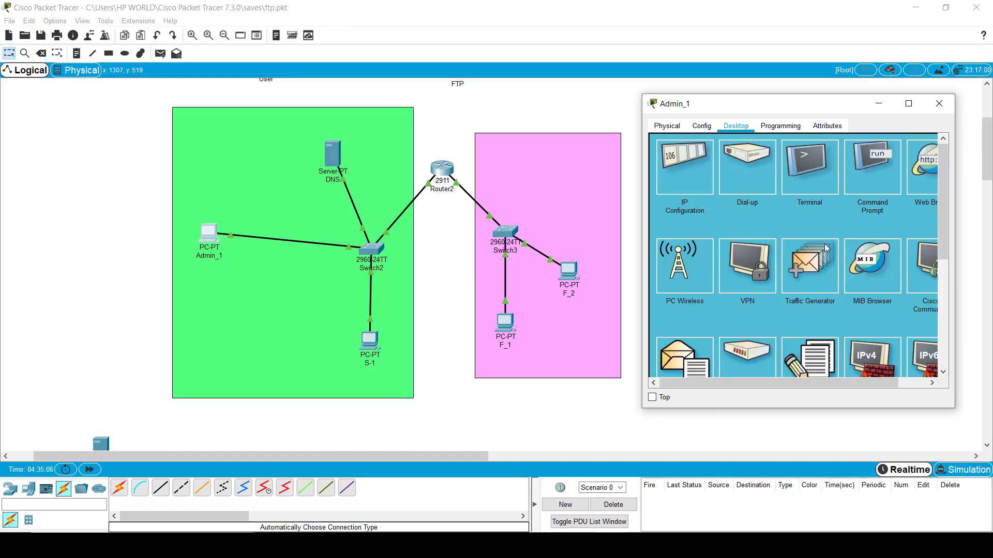
Step: Reopen Admin_1's Command Prompt and ping 192.168.1.2, the address of PC S-1
left_click(872, 166)
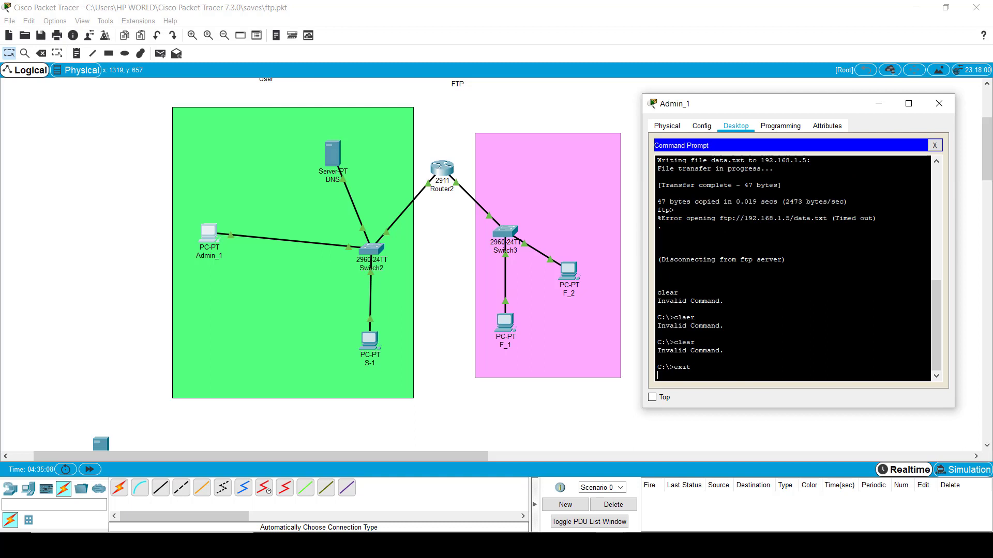
key("Return")
key("Return")
key("Return")
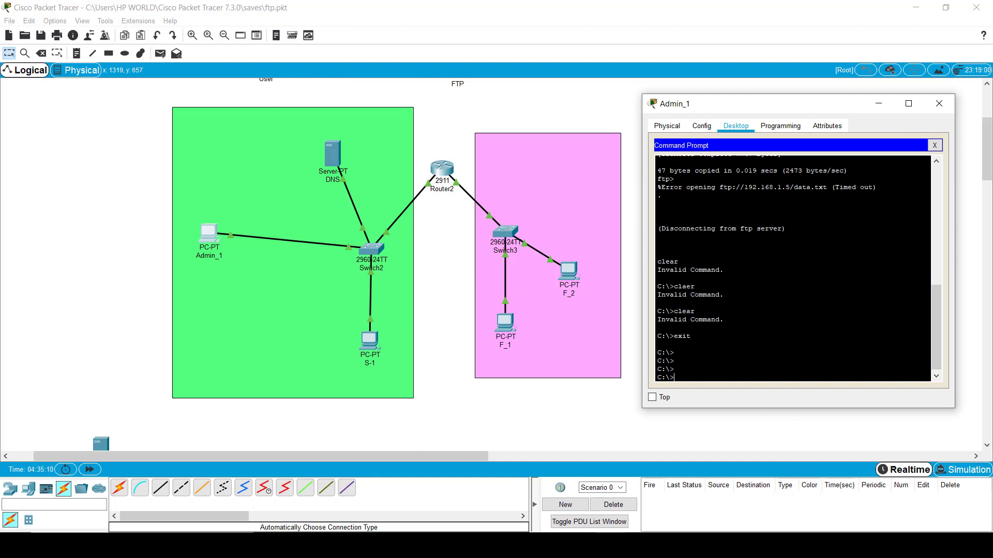
type("ping 19")
type("2.168.1.2")
key("Return")
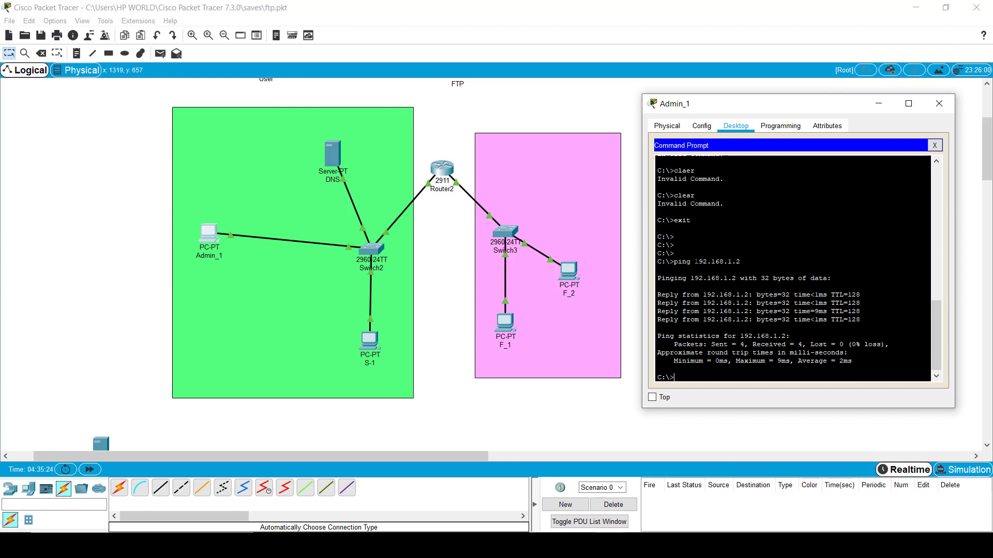
left_click_drag(694, 261, 740, 262)
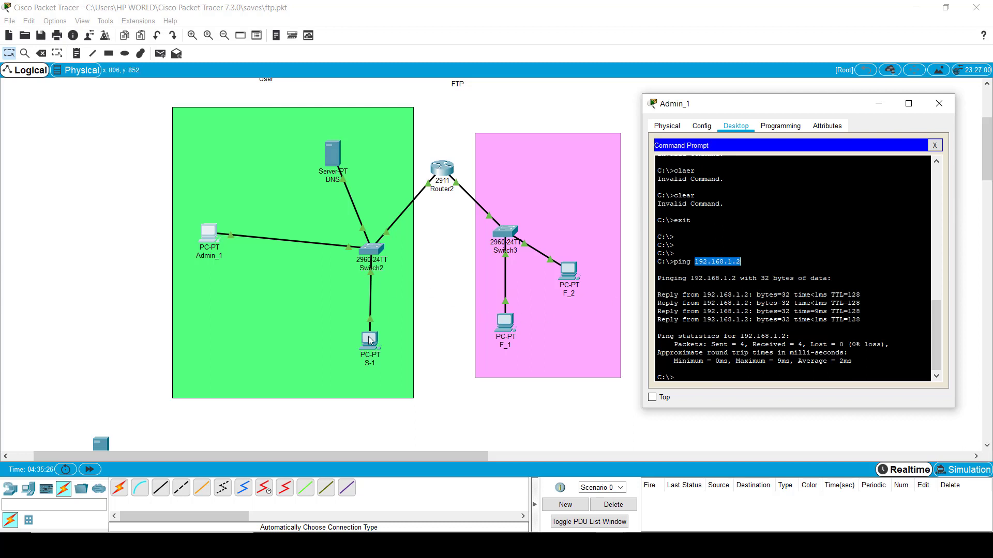
Step: Enter 192.168.1.2 as the address of a new A record in the DNS server's DNS service
left_click(332, 157)
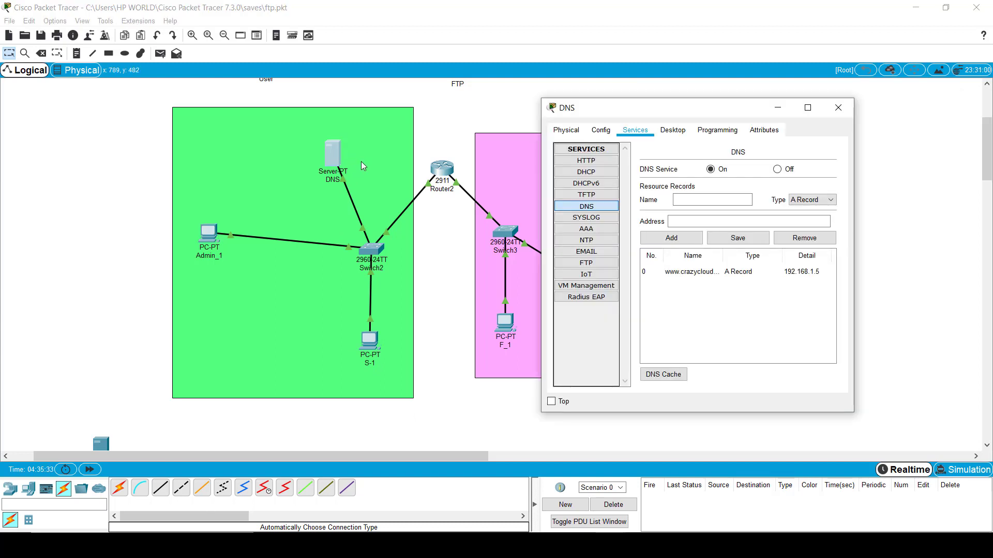
left_click(695, 200)
left_click(687, 221)
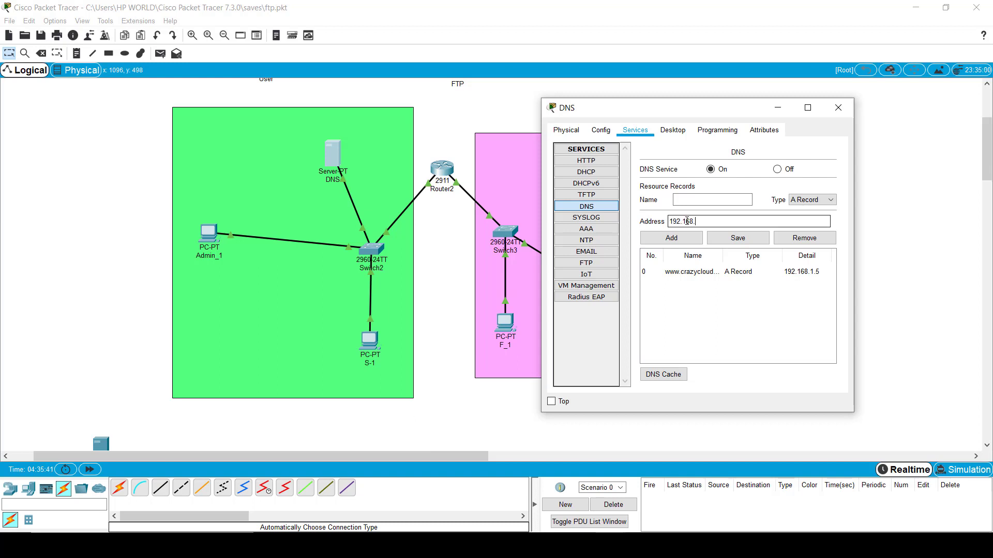
left_click(692, 201)
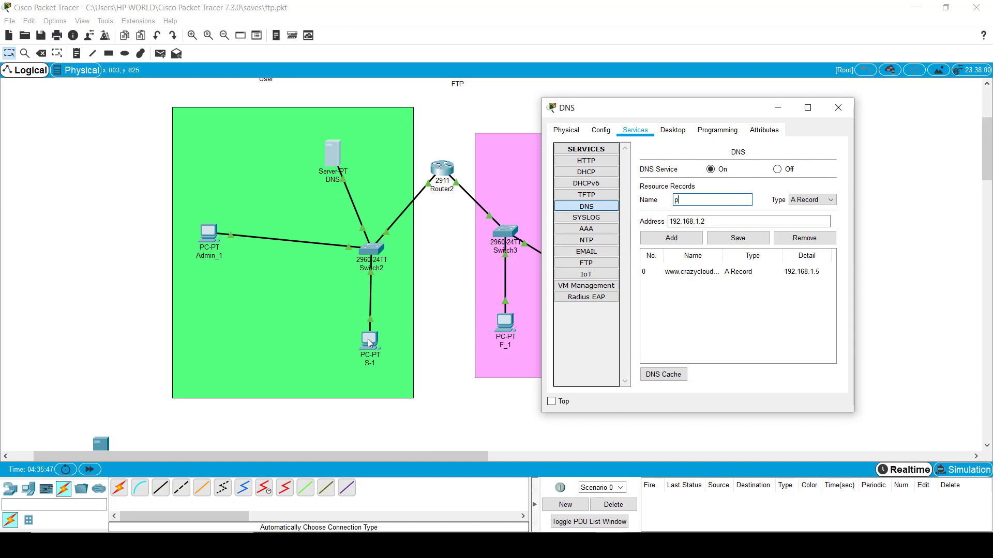
left_click(384, 310)
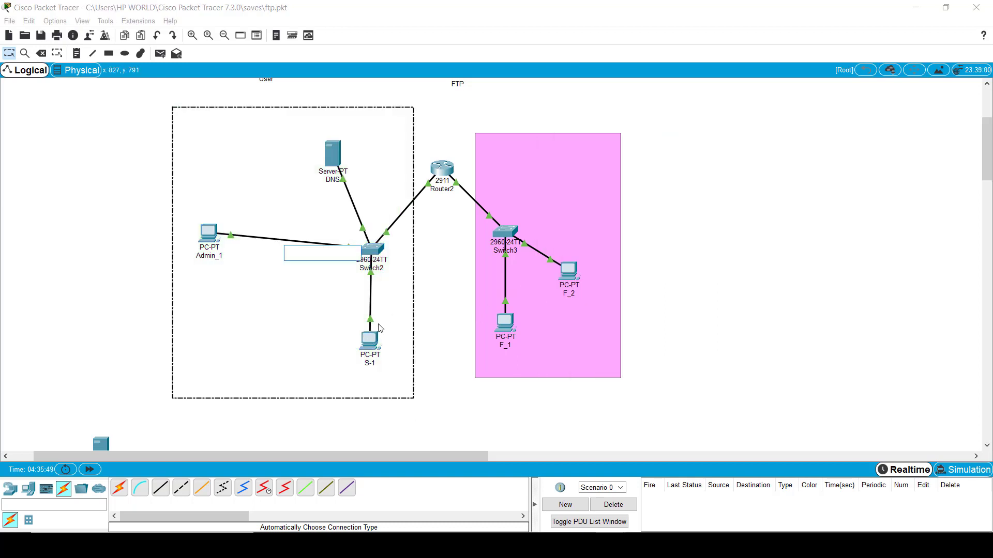
left_click(417, 344)
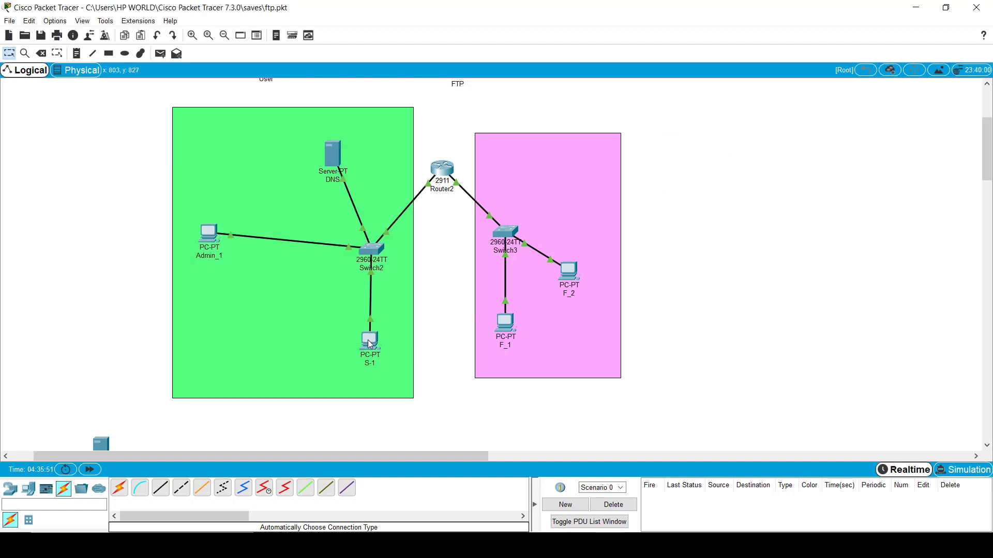
Step: Name the new 192.168.1.2 record S-1 and add it to the DNS server's resource records
mouse_move(369, 341)
left_click(332, 153)
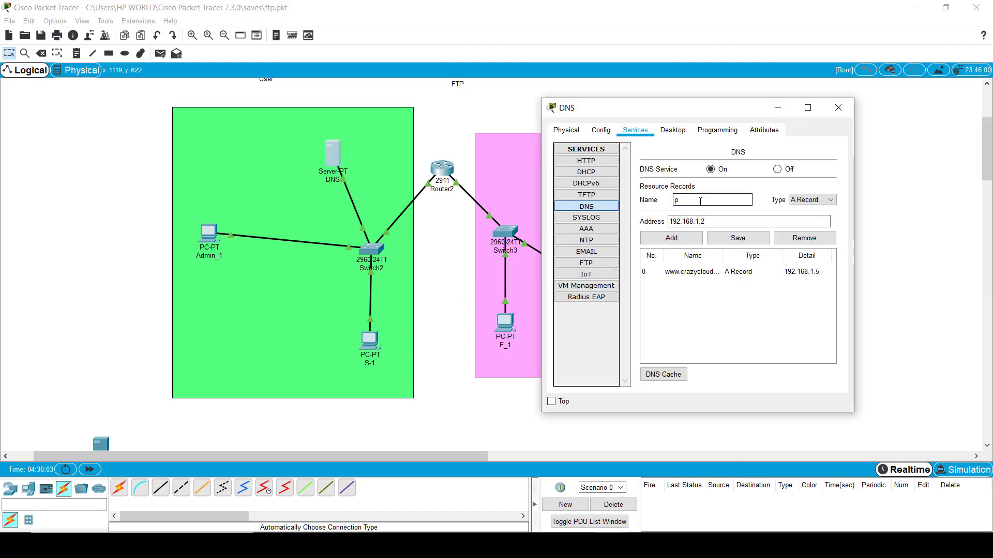
left_click(700, 201)
key("BackSpace")
type("s")
key("BackSpace")
type("S-1")
left_click(699, 238)
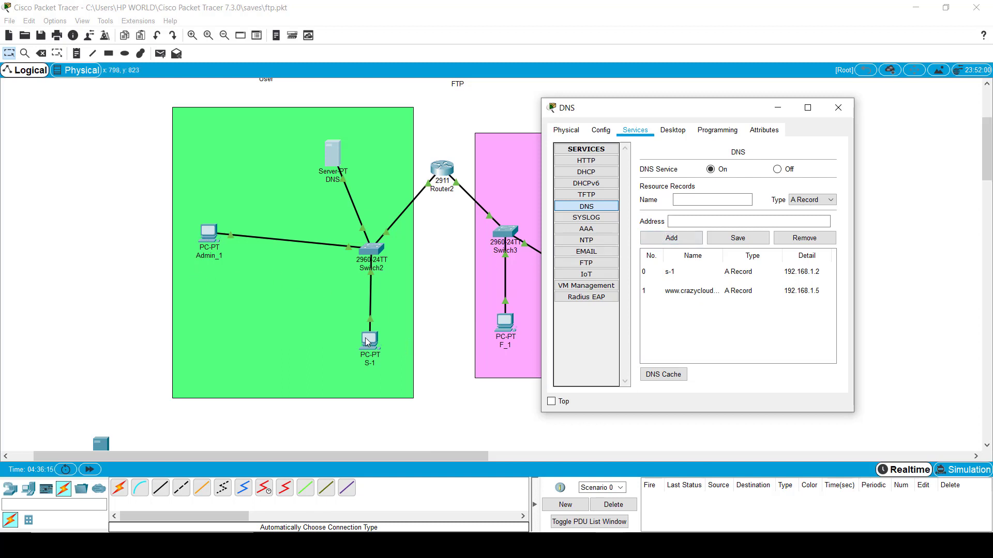
Step: Ping S-1 by name from Admin_1's Command Prompt
left_click(209, 233)
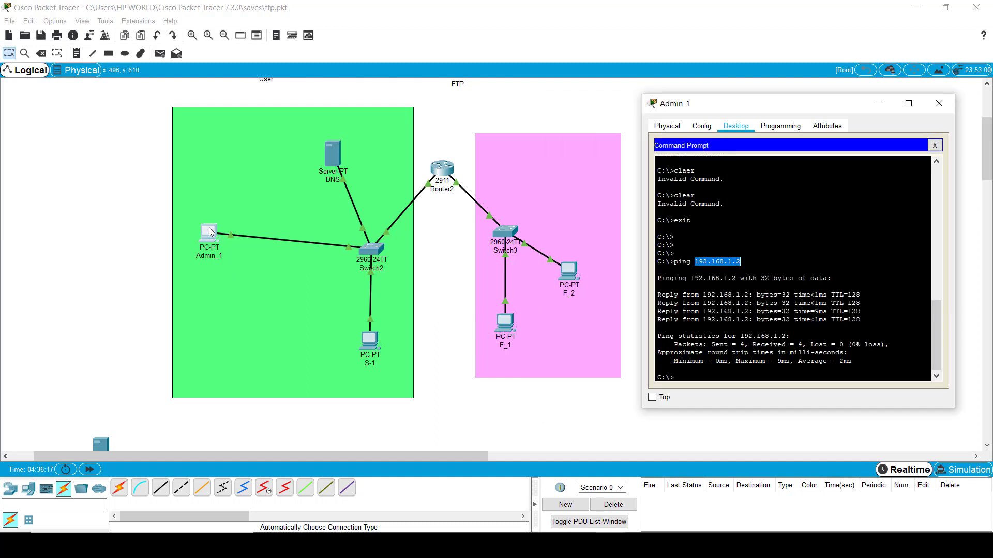
left_click(696, 377)
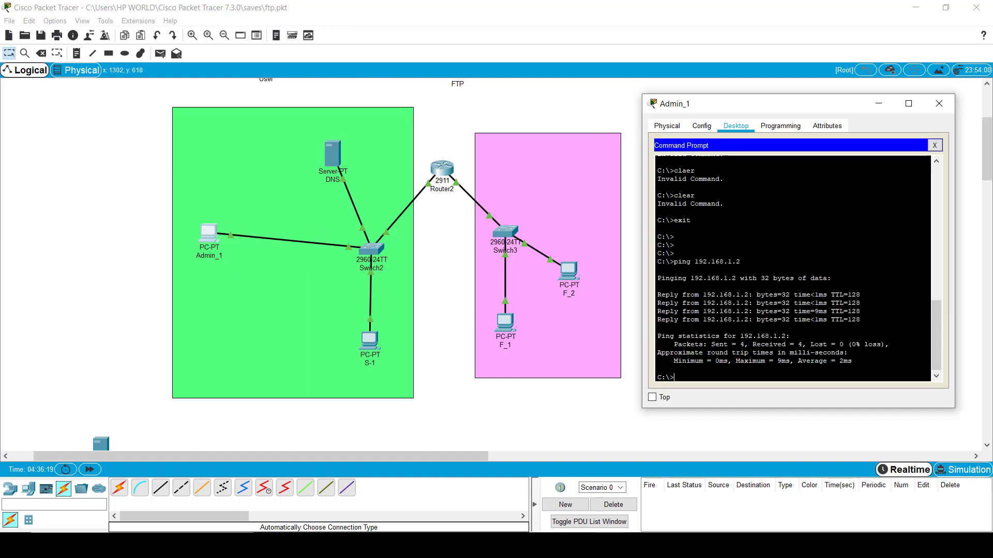
type("ping S-1")
key("Return")
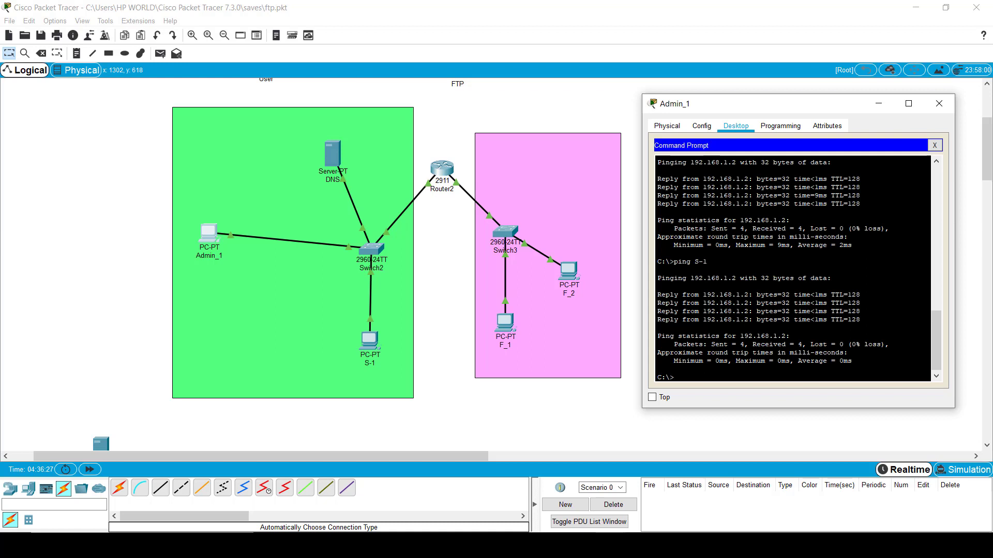
Step: Ping F_1 by name from Admin_1's Command Prompt
key("Up")
key("BackSpace")
key("BackSpace")
key("BackSpace")
key("Return")
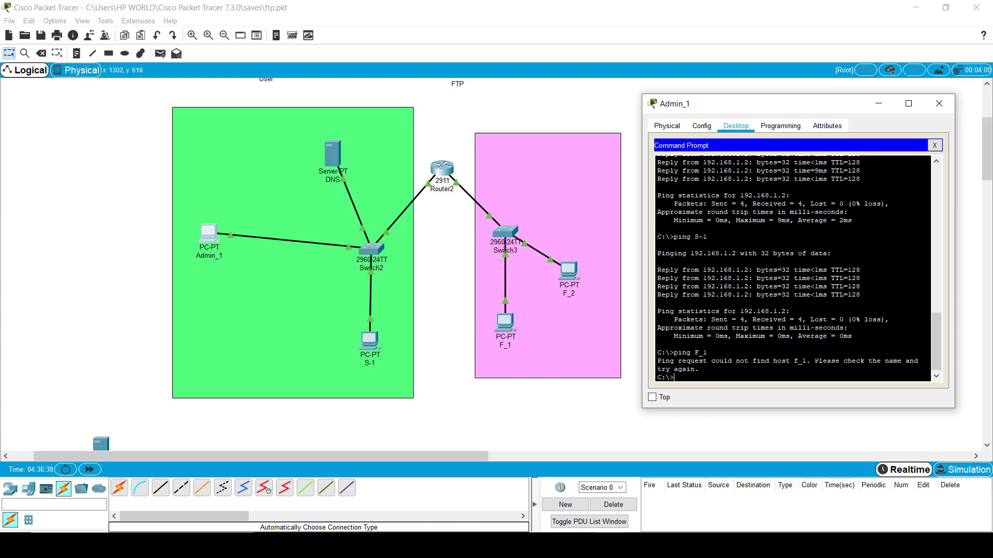
Step: Enter F_1 as the name of another A record in the DNS server's DNS service
left_click(336, 155)
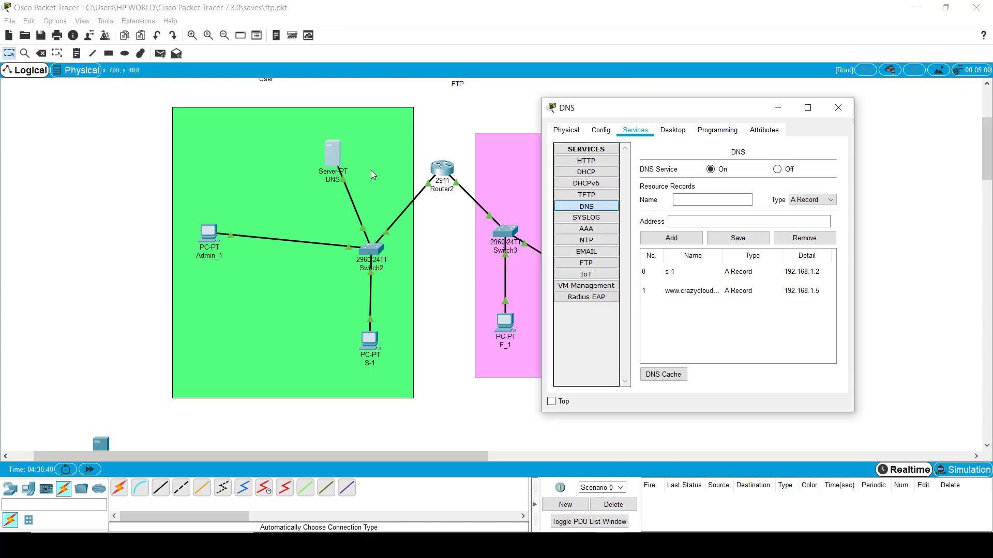
left_click(692, 201)
type("F_1")
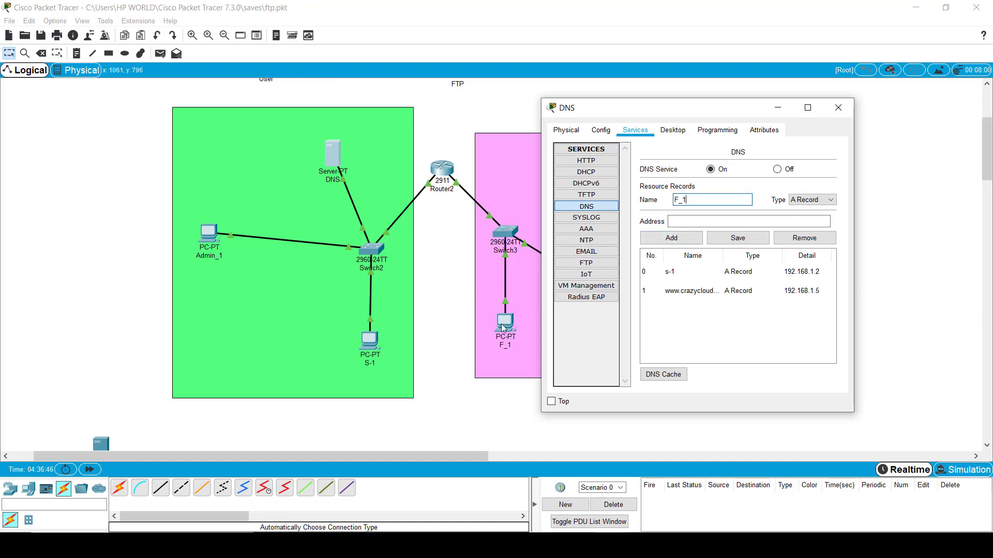
left_click(485, 306)
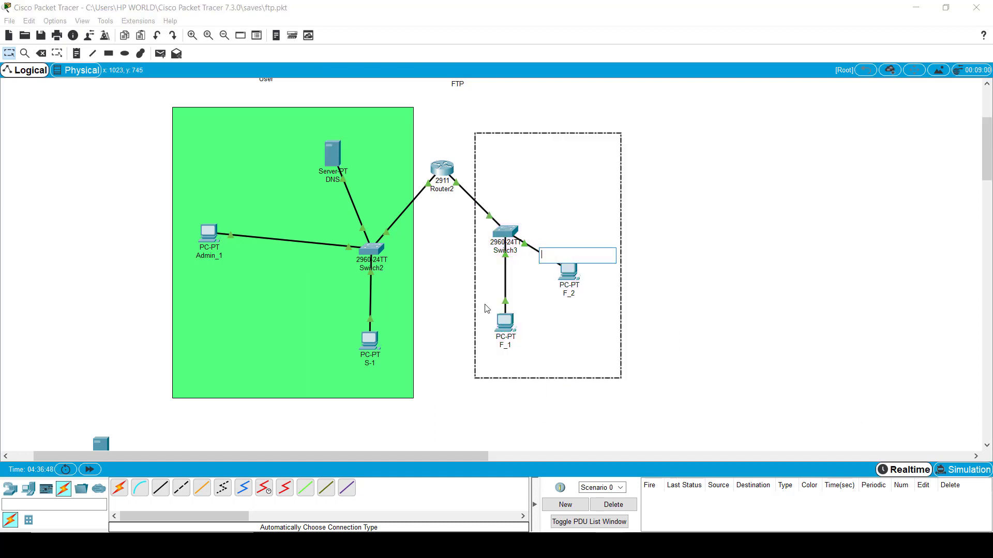
left_click(460, 326)
Step: Give the F_1 record the address 10.0.0.1 and add it to the DNS server's resource records
mouse_move(506, 328)
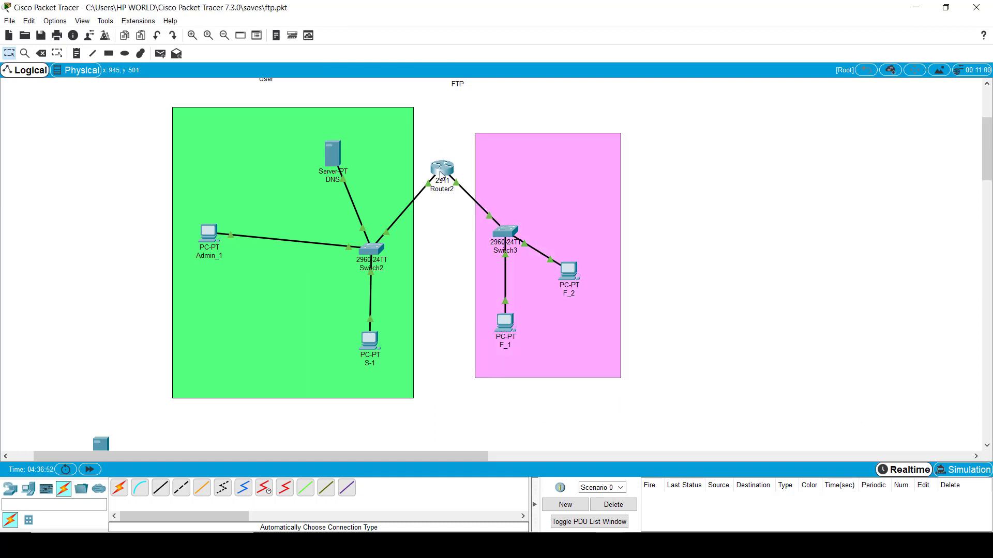
left_click(345, 151)
left_click(341, 153)
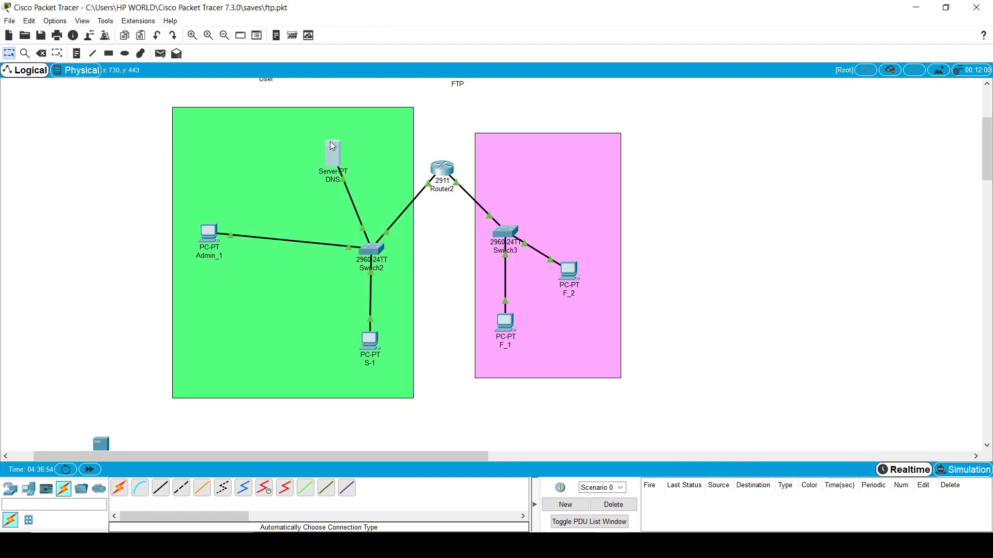
left_click(696, 222)
type("10")
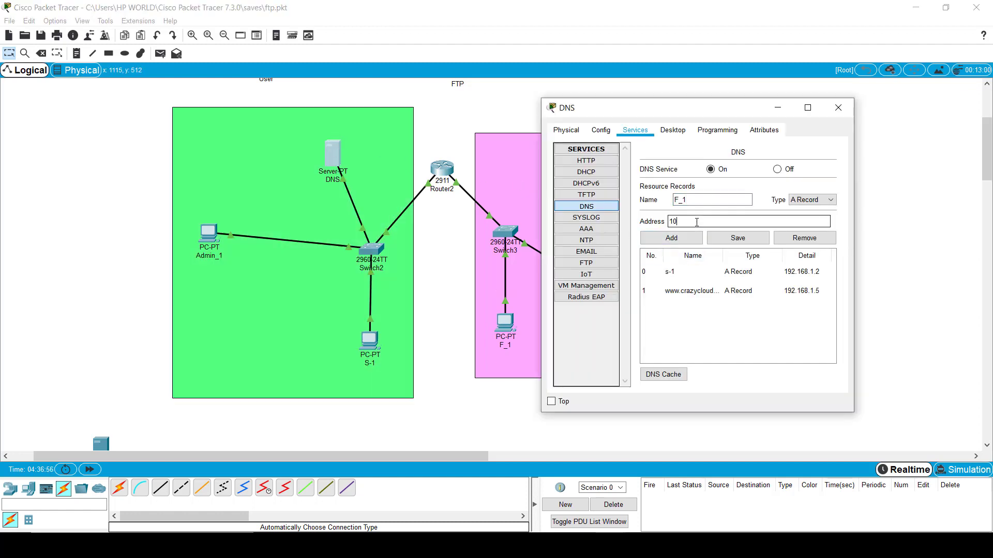
type(".0.01")
type("1")
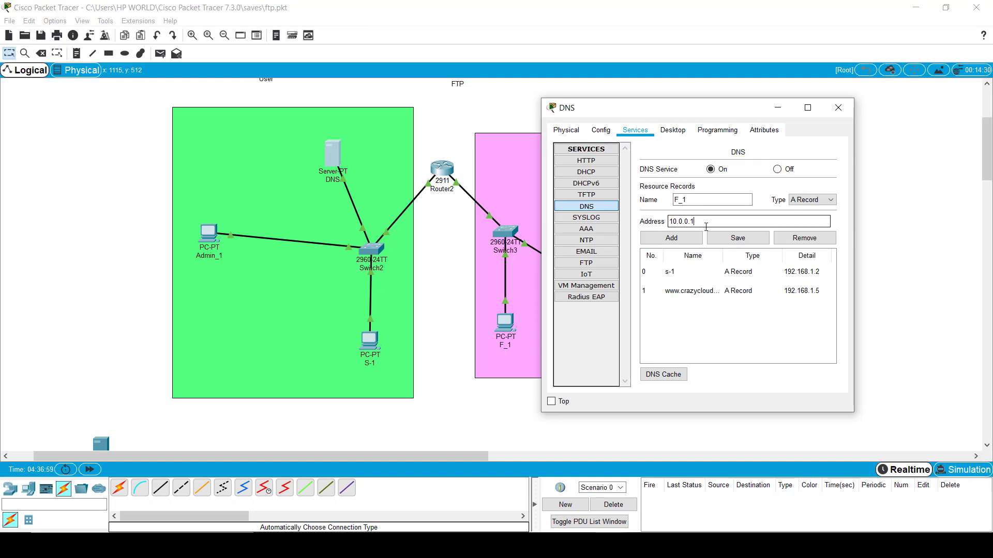
left_click(672, 238)
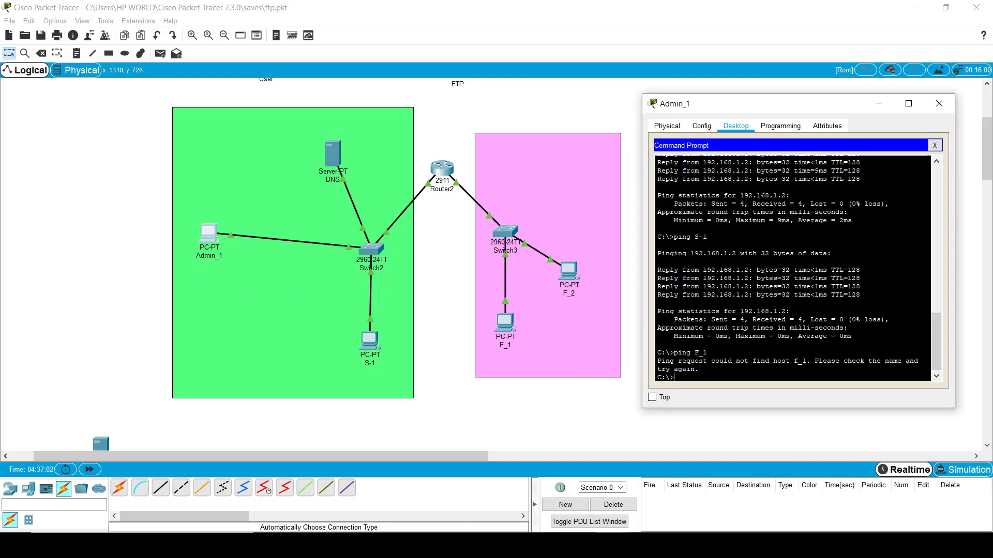
Step: Repeat the ping to F_1 by name from Admin_1's Command Prompt
key("Up")
key("Return")
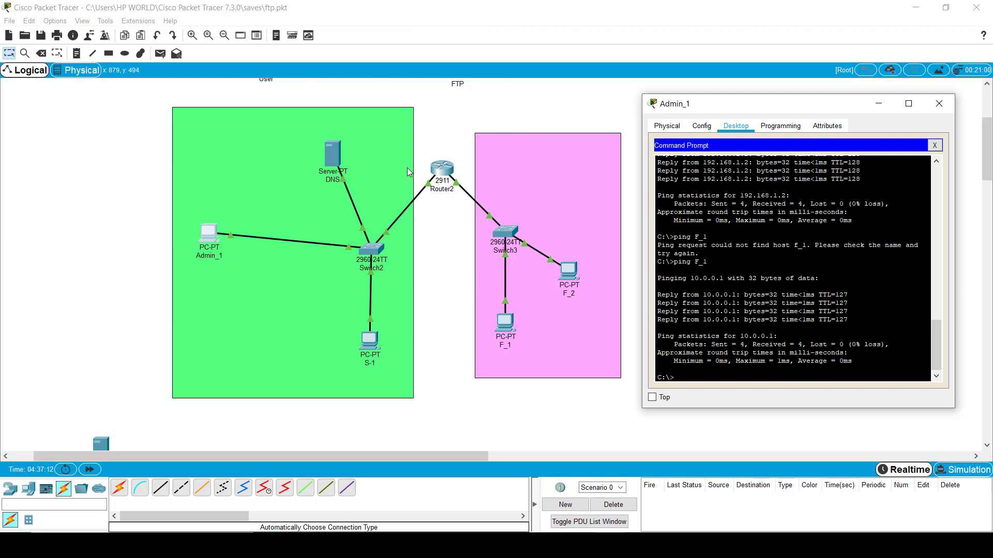
Step: Switch to the PowerPoint slide show, advance to the Freenom & AWS Route 53 slide and circle the User icon in ink
key("super+Tab")
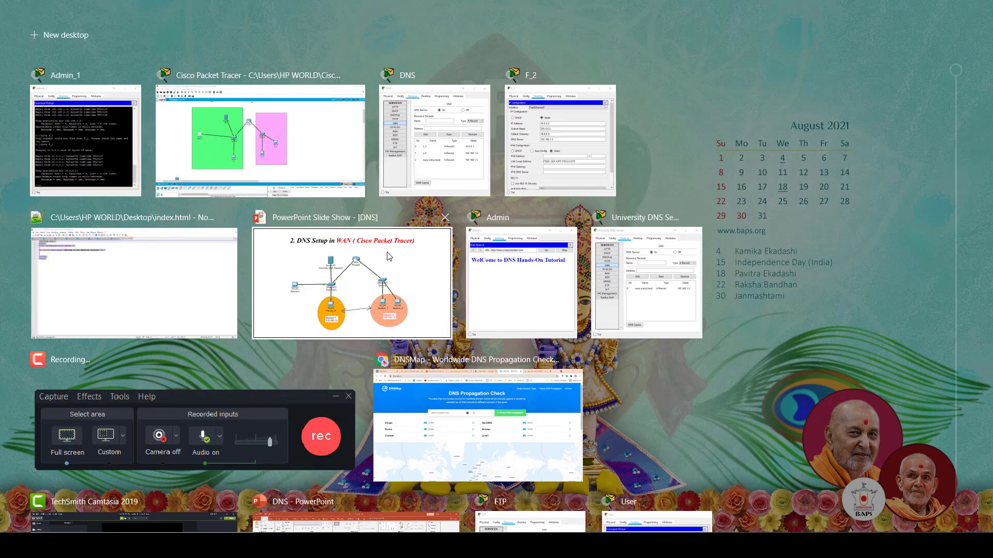
left_click(406, 236)
key("Right")
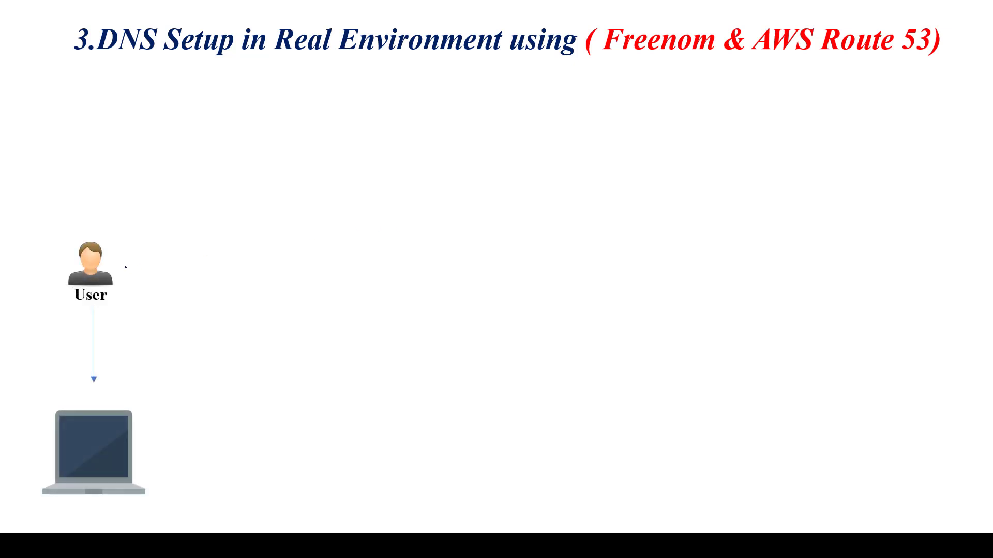
mouse_move(90, 226)
left_mouse_down()
mouse_move(23, 290)
mouse_move(90, 226)
left_mouse_up()
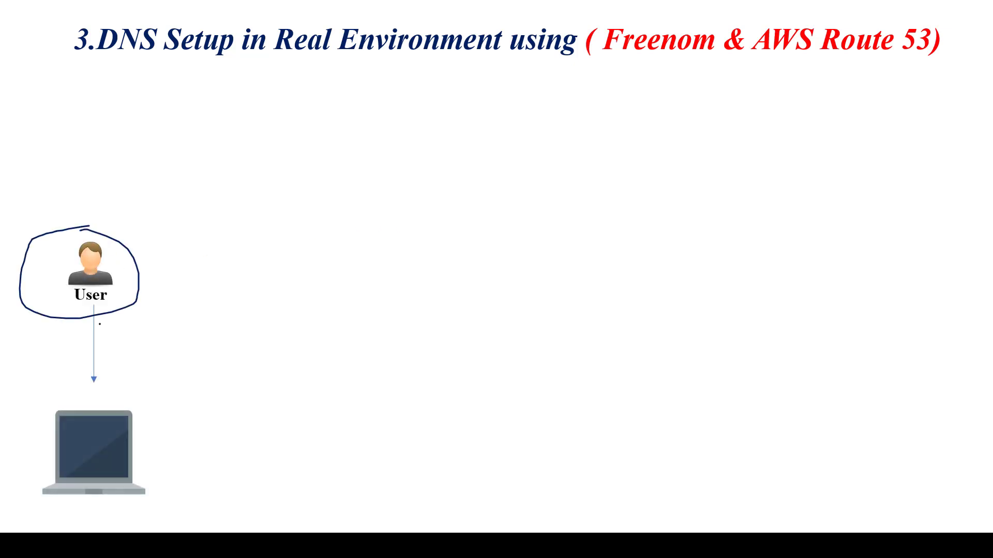
key("Right")
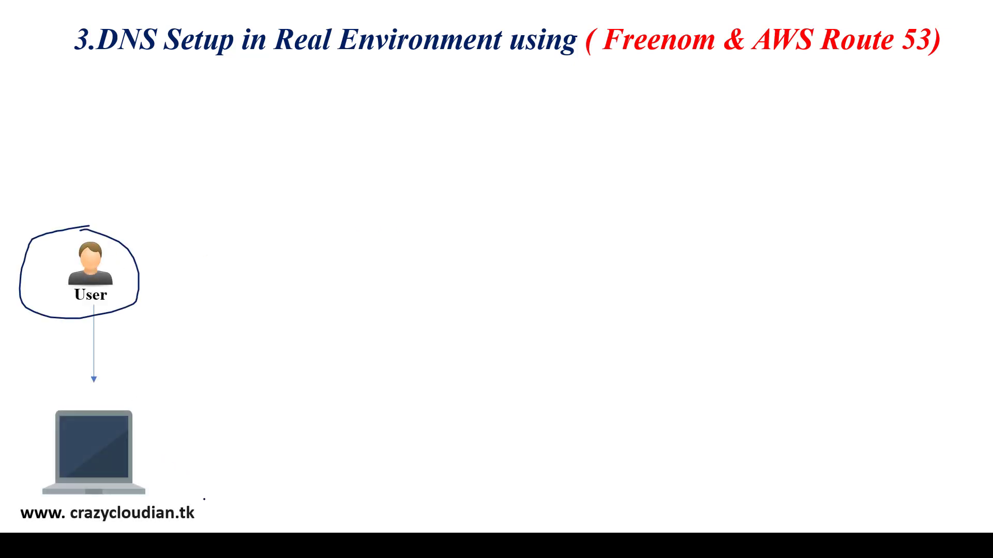
mouse_move(204, 499)
left_mouse_down()
mouse_move(1, 490)
mouse_move(18, 532)
left_mouse_up()
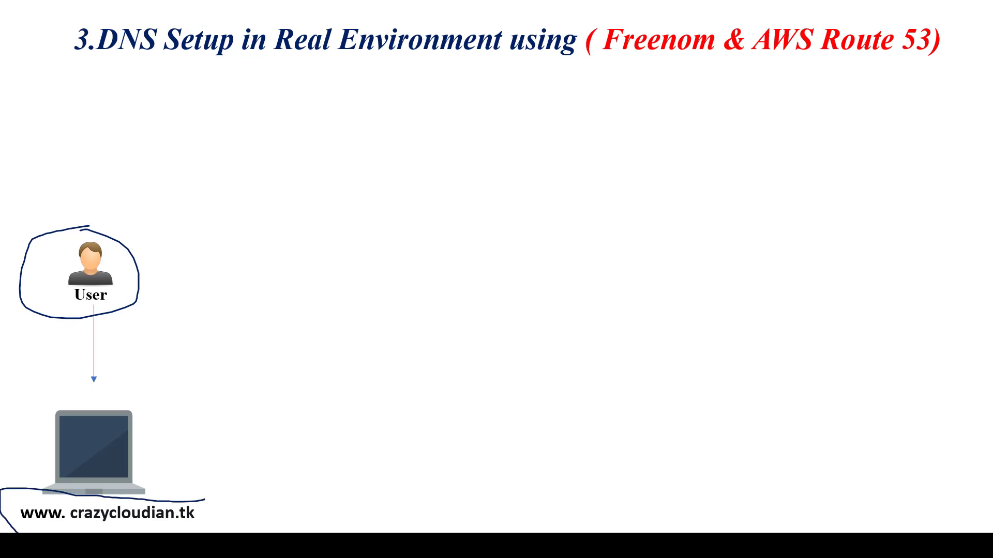
left_click_drag(206, 516, 203, 502)
Step: Switch to Freenom in Chrome and open the management page of crazycloudian.tk from the My Domains list
key("super+Tab")
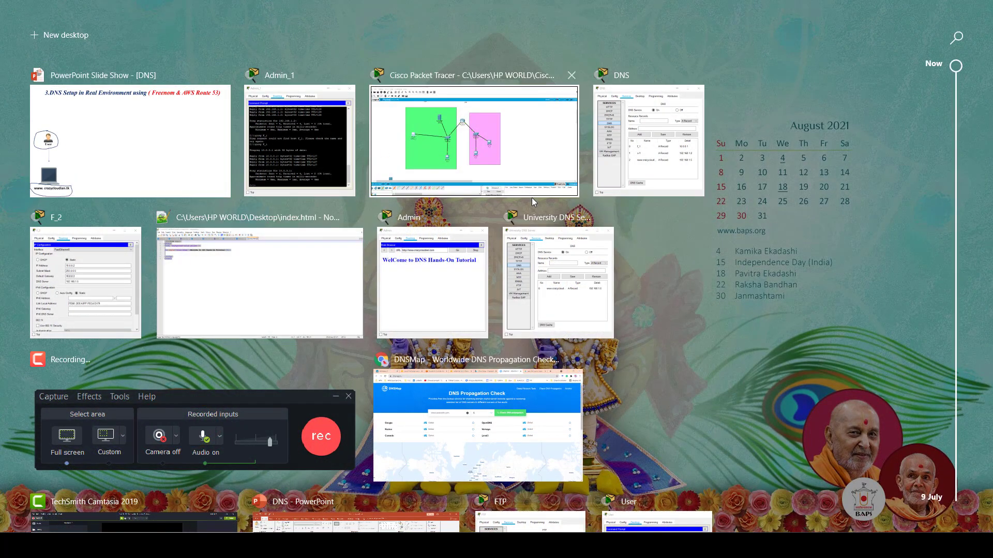
left_click(472, 364)
left_click(512, 12)
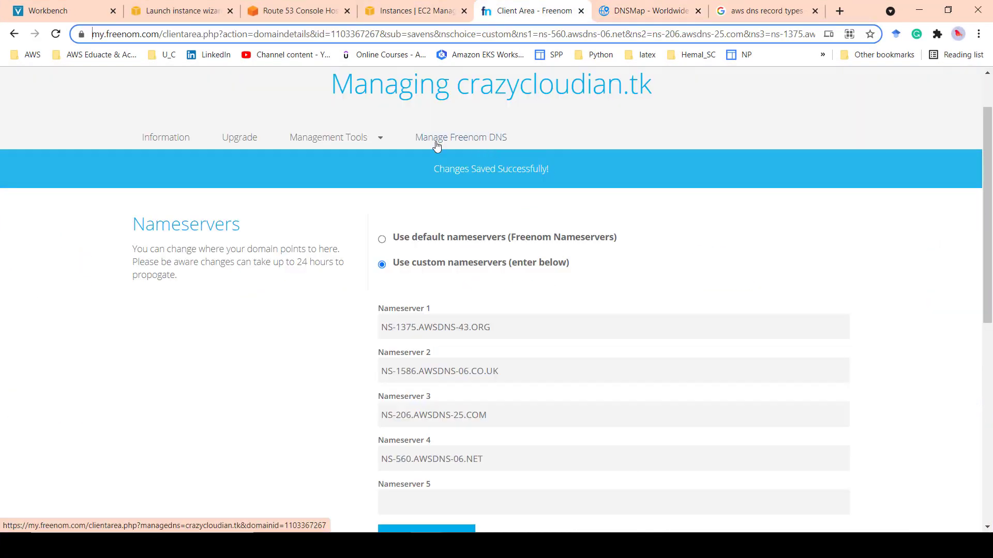
scroll(695, 151, "up", 2)
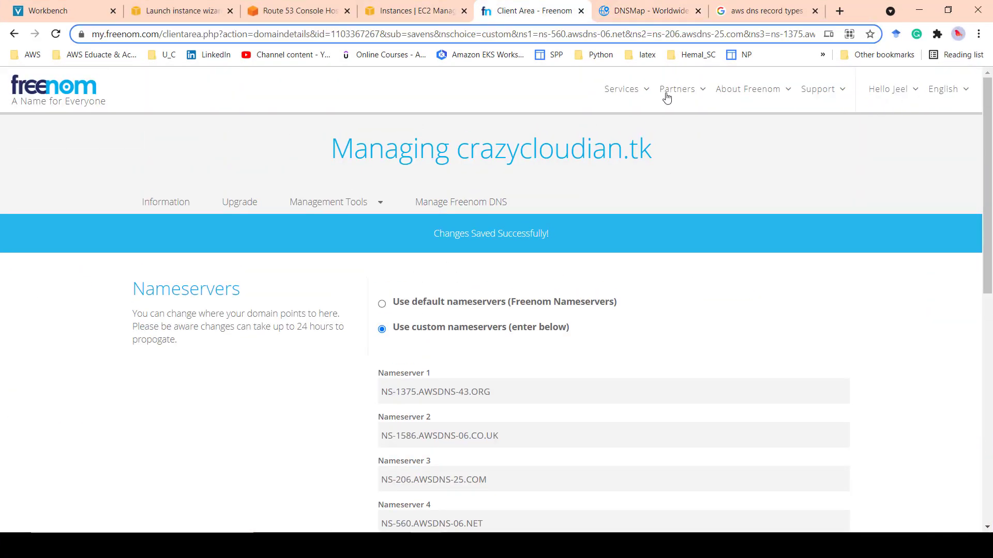
left_click(626, 95)
left_click(645, 133)
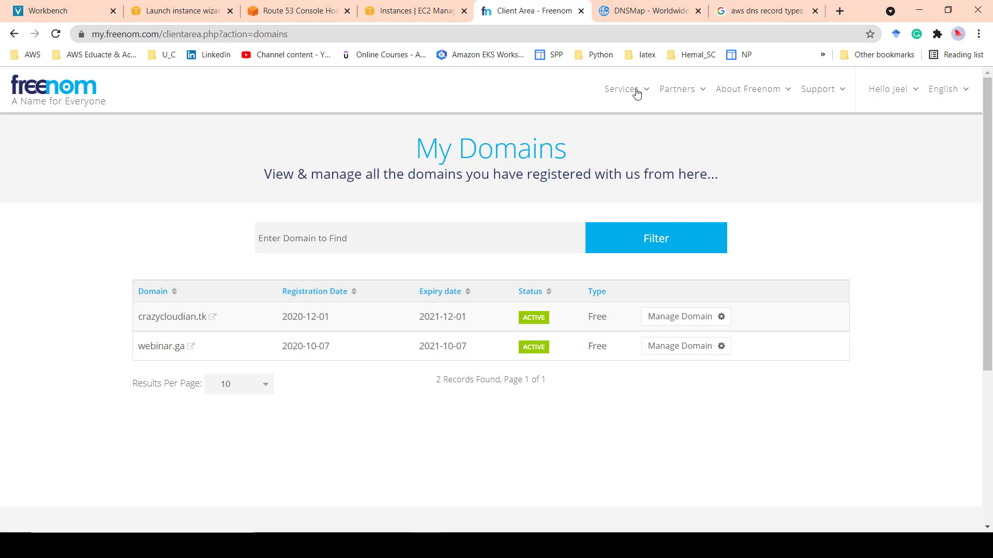
left_click(701, 323)
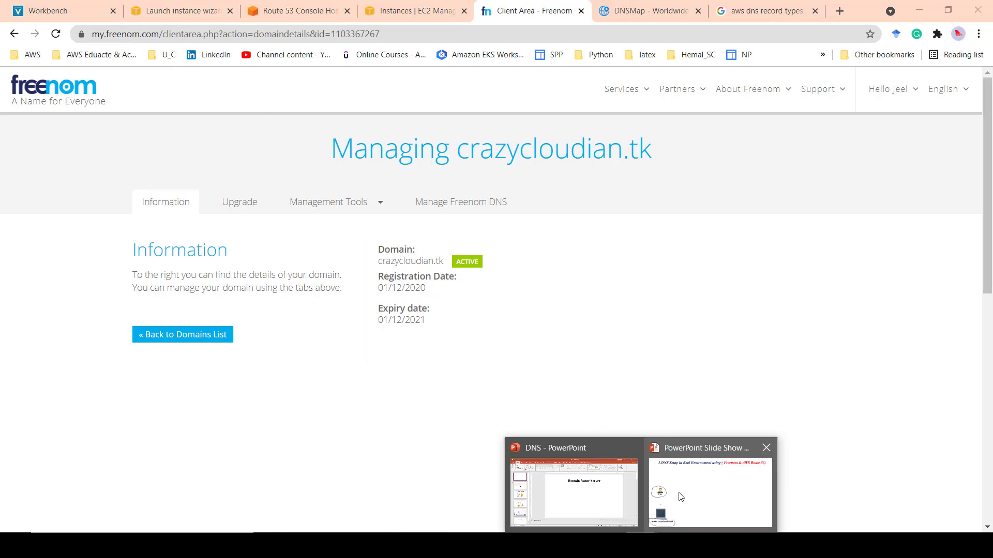
Step: Return to the PowerPoint slide show, reveal the DNS globe with its Freenom and NS Records labels, and circle the Freenom logo
left_click(691, 490)
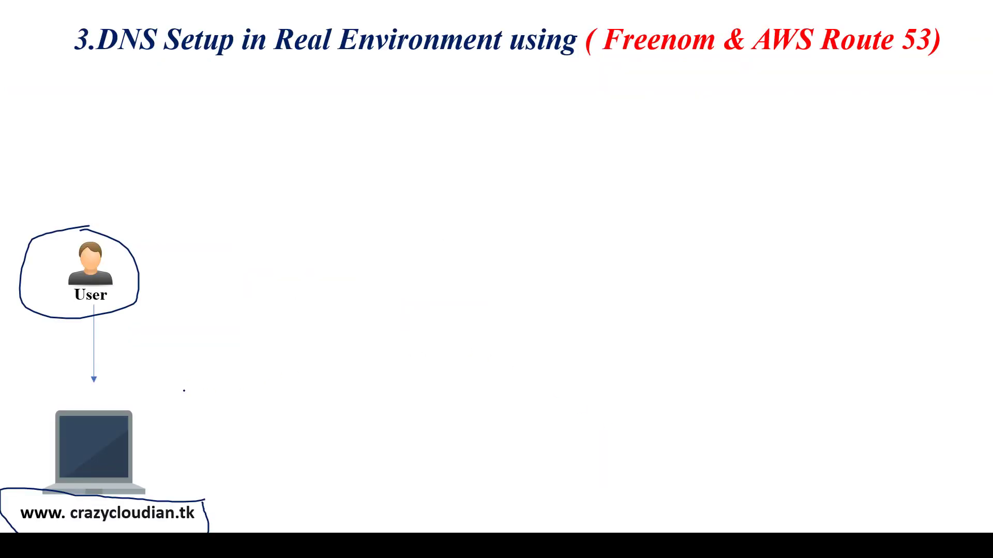
key("Right")
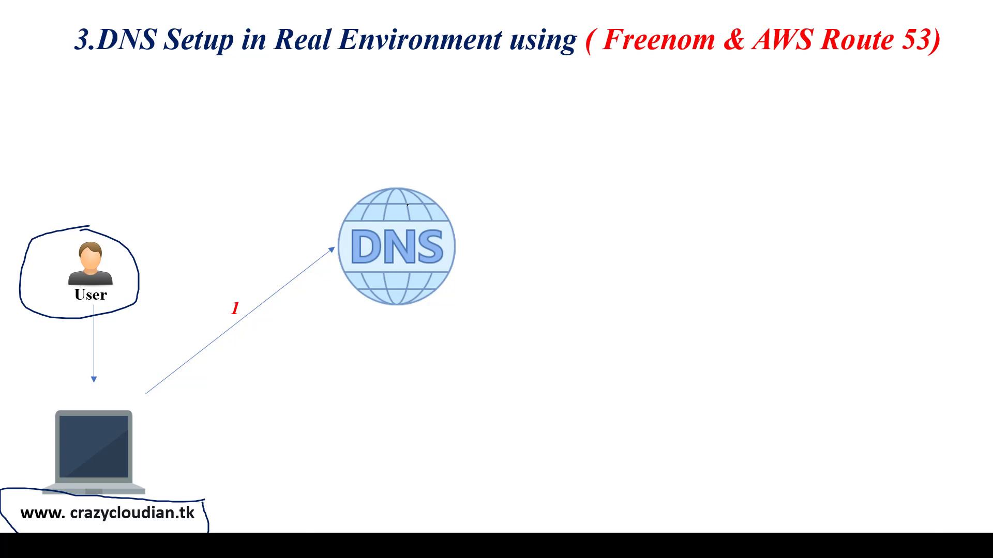
key("Right")
mouse_move(355, 304)
left_mouse_down()
mouse_move(330, 328)
mouse_move(468, 330)
mouse_move(371, 300)
mouse_move(349, 305)
left_mouse_up()
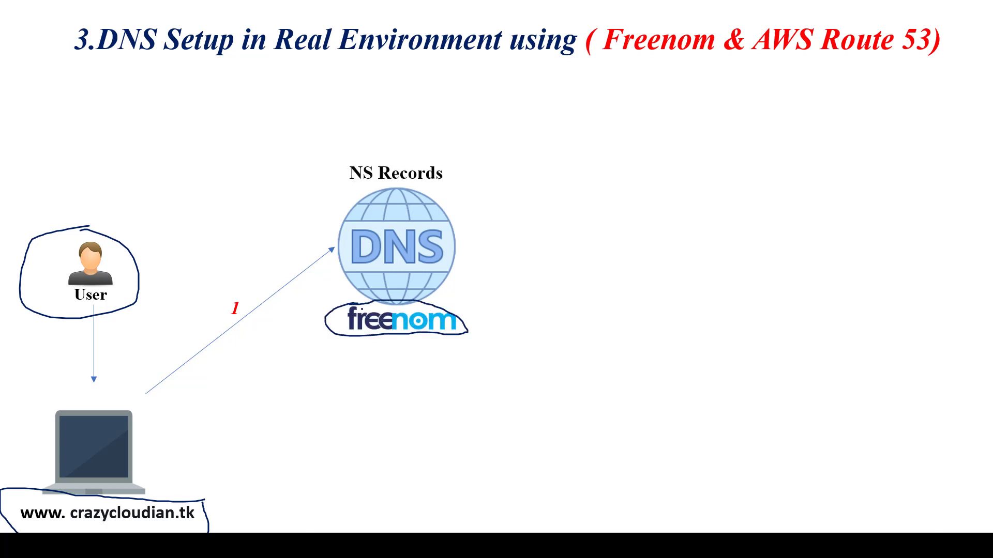
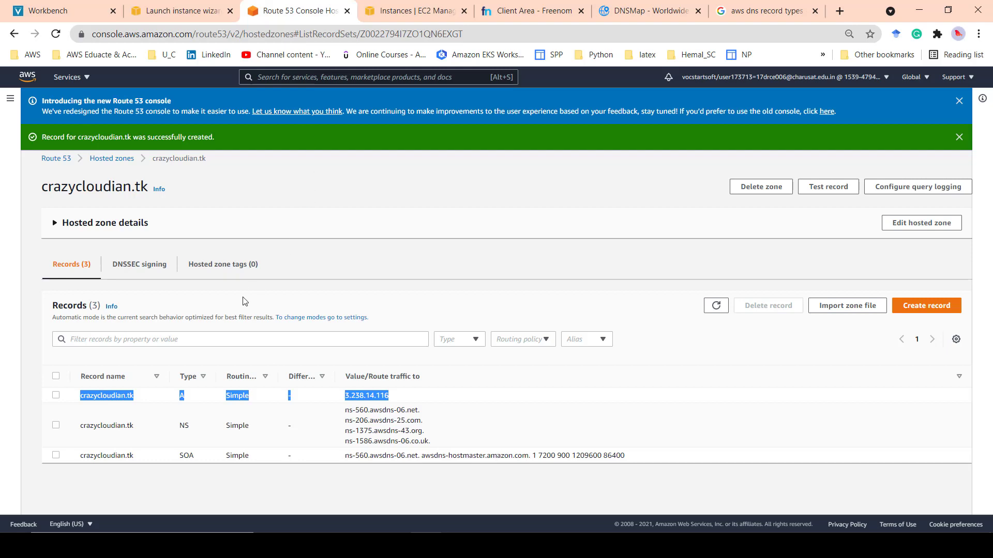
Step: Examine the NS and SOA records of the crazycloudian.tk hosted zone in Route 53, highlighting the NS record's name server values
left_click(571, 410)
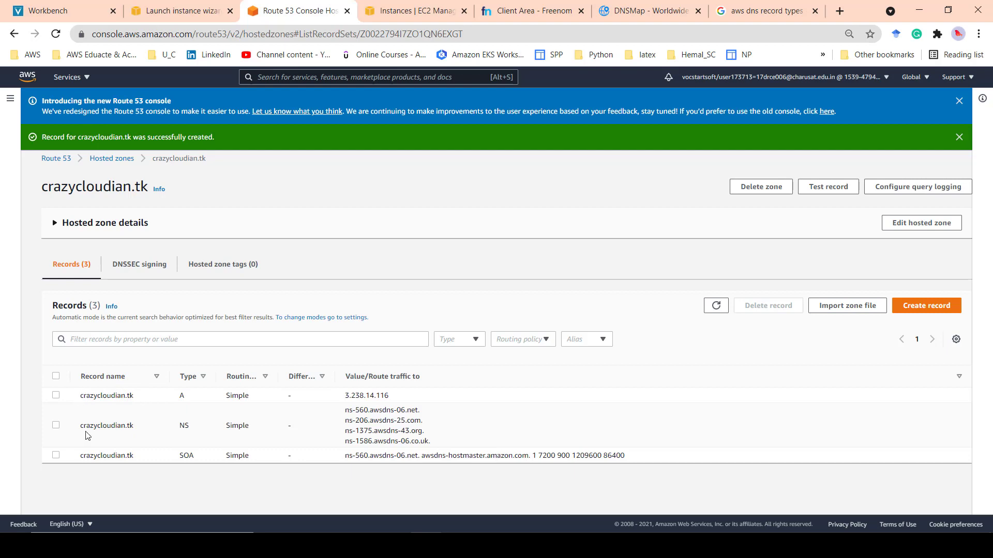
left_click_drag(81, 426, 479, 452)
left_click(443, 427)
double_click(184, 425)
double_click(188, 455)
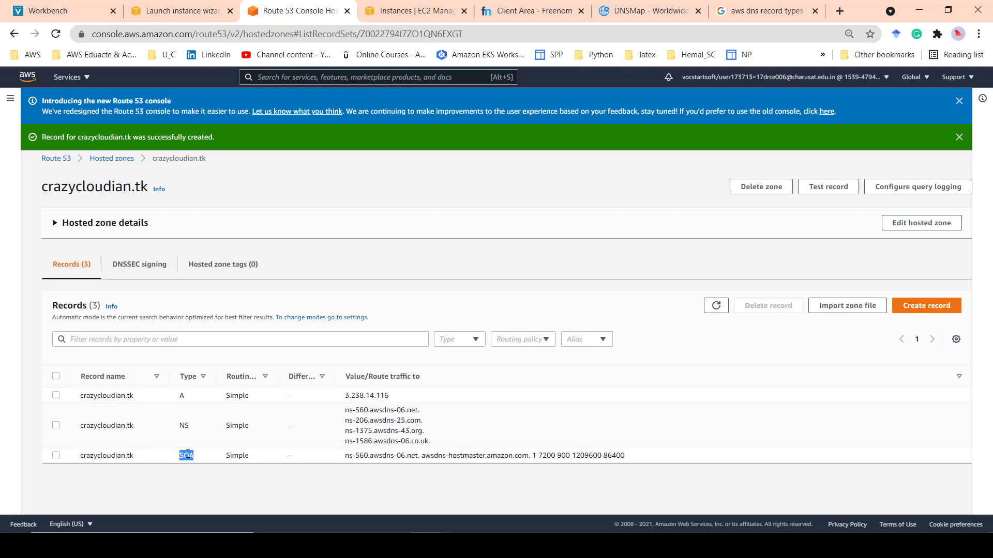
double_click(185, 424)
left_click_drag(136, 427, 84, 435)
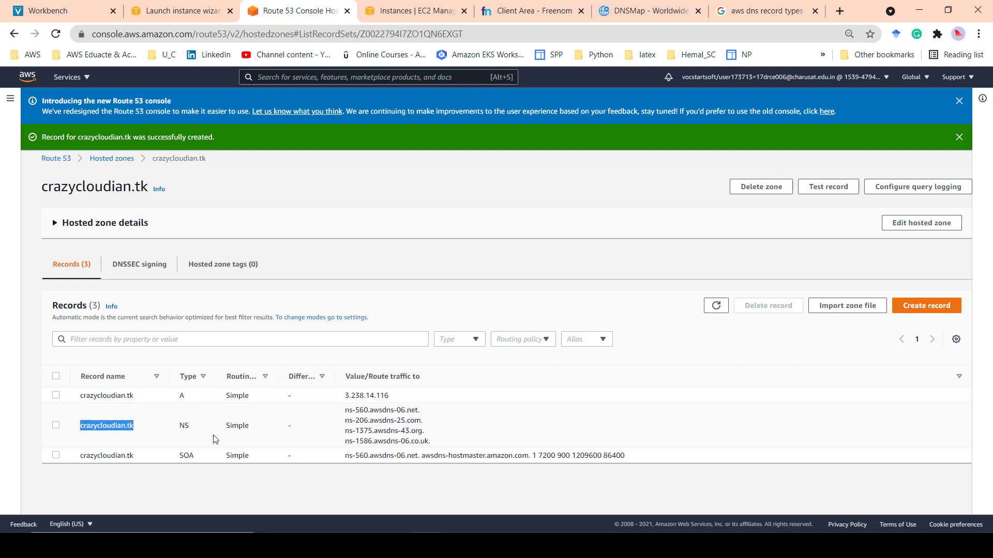
left_click_drag(344, 411, 444, 447)
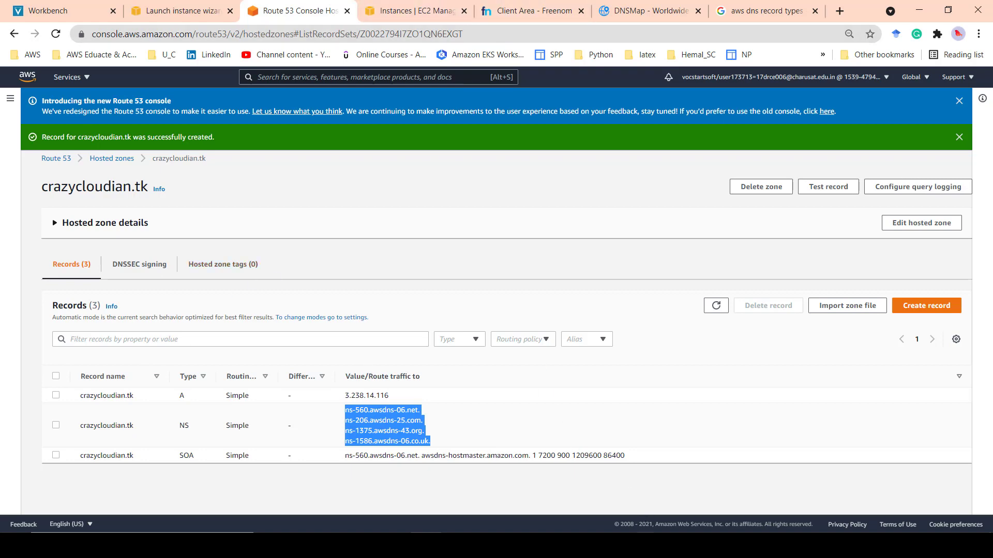
Step: In the PowerPoint slide show, reveal the Route 53 records table, circle its NS values and draw an arrow from them to NS Records
left_click(685, 489)
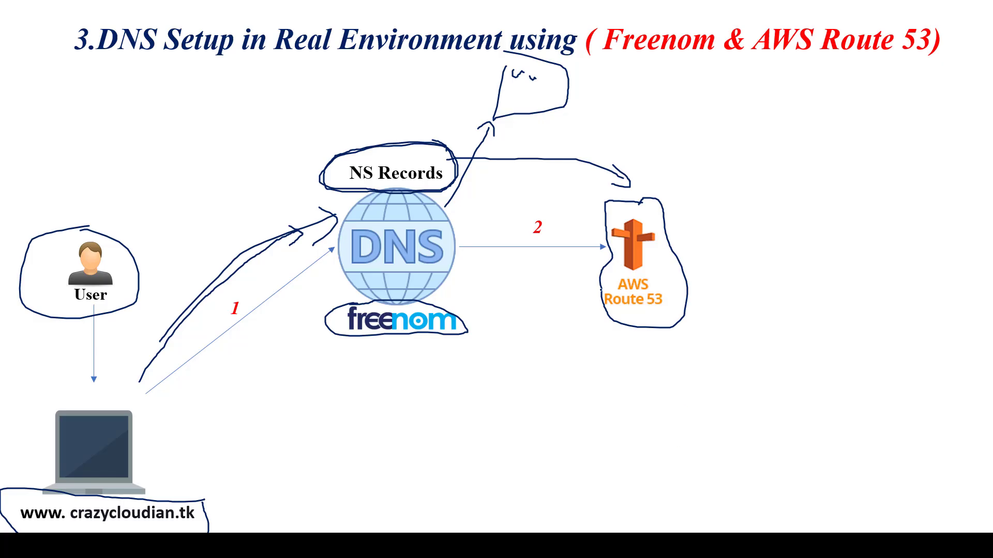
key("Right")
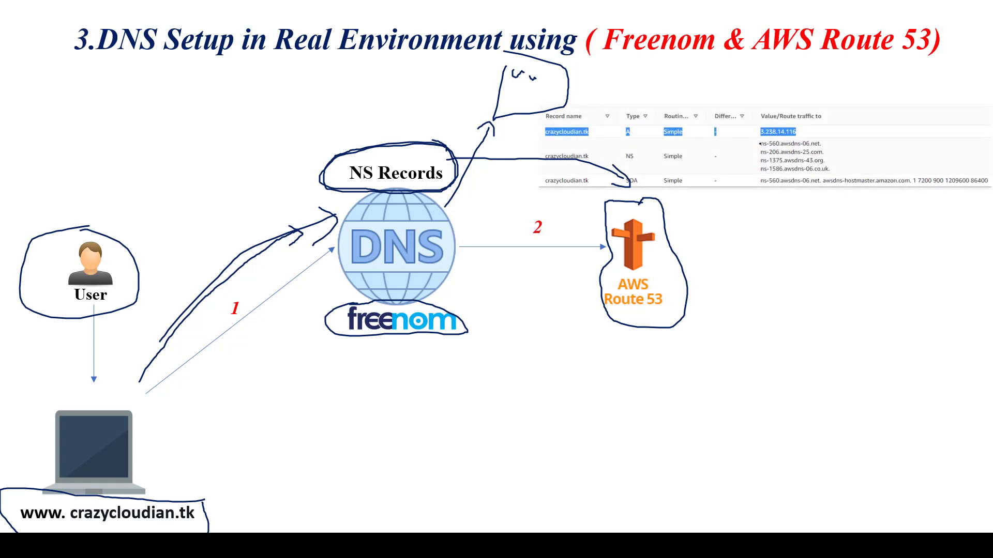
mouse_move(756, 144)
left_mouse_down()
mouse_move(755, 170)
mouse_move(781, 174)
mouse_move(830, 172)
mouse_move(845, 151)
mouse_move(798, 137)
mouse_move(750, 143)
left_mouse_up()
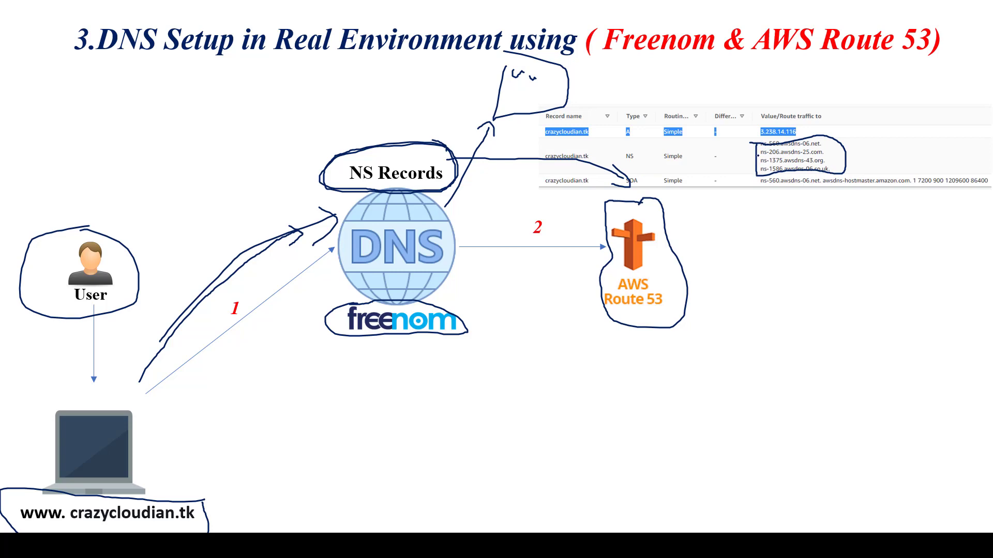
mouse_move(757, 154)
left_mouse_down()
mouse_move(740, 81)
mouse_move(591, 84)
mouse_move(417, 107)
mouse_move(409, 132)
left_mouse_up()
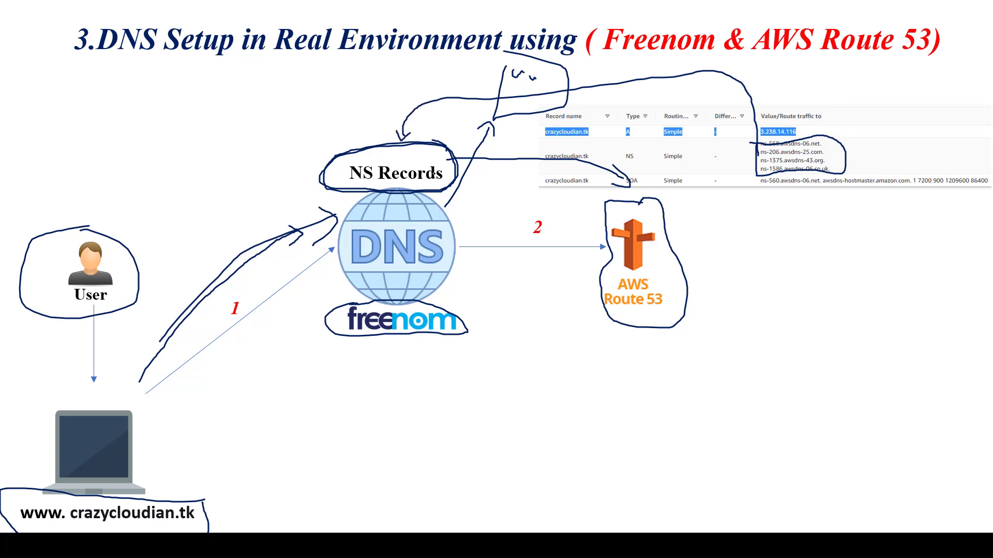
Step: Switch back to Freenom in Chrome and view the custom nameservers configured for crazycloudian.tk
key("super+Tab")
left_click(354, 153)
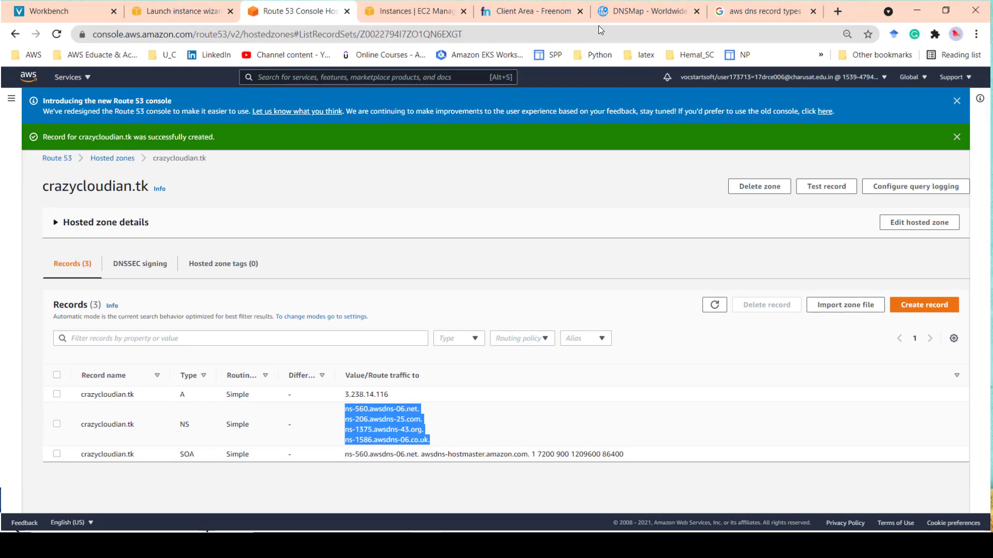
left_click(532, 11)
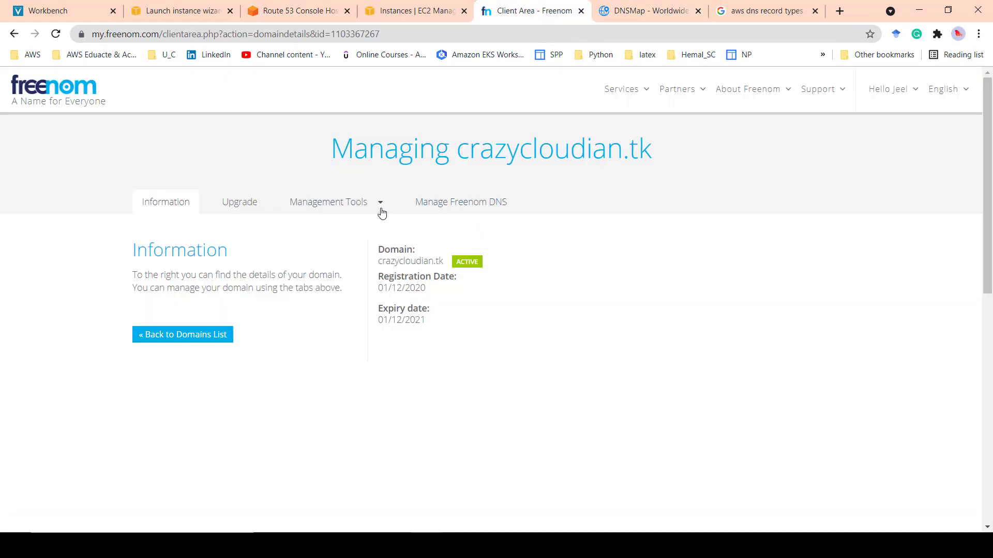
left_click(366, 205)
left_click(346, 228)
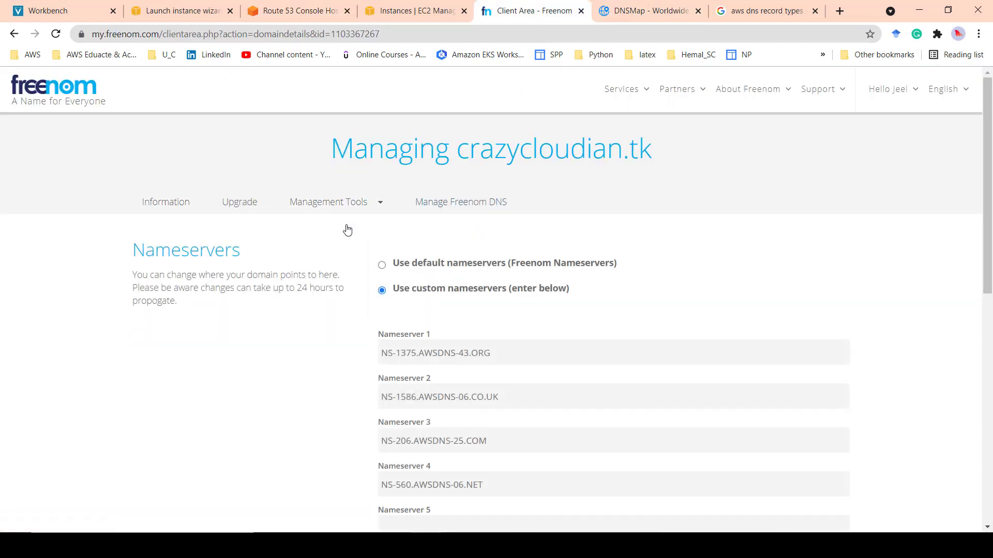
scroll(398, 282, "down", 1)
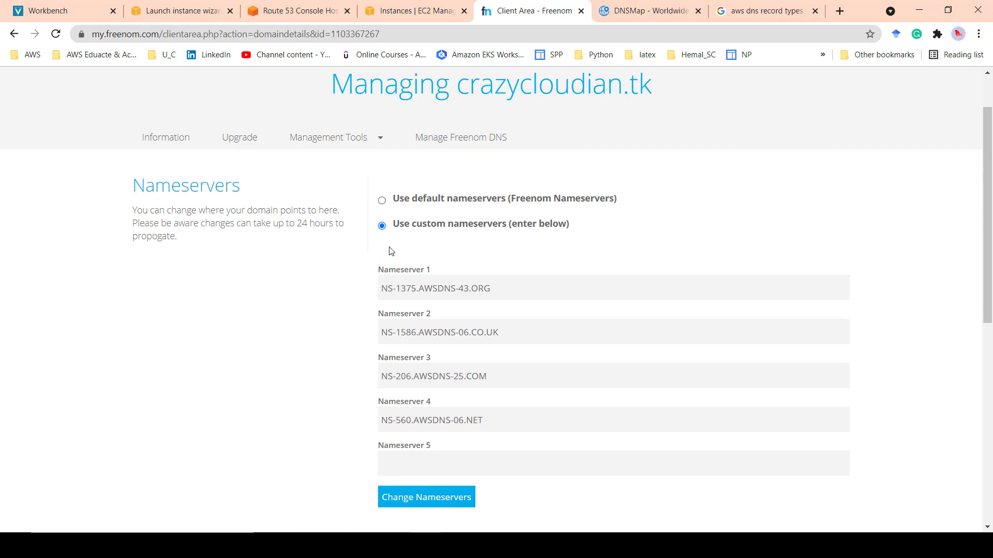